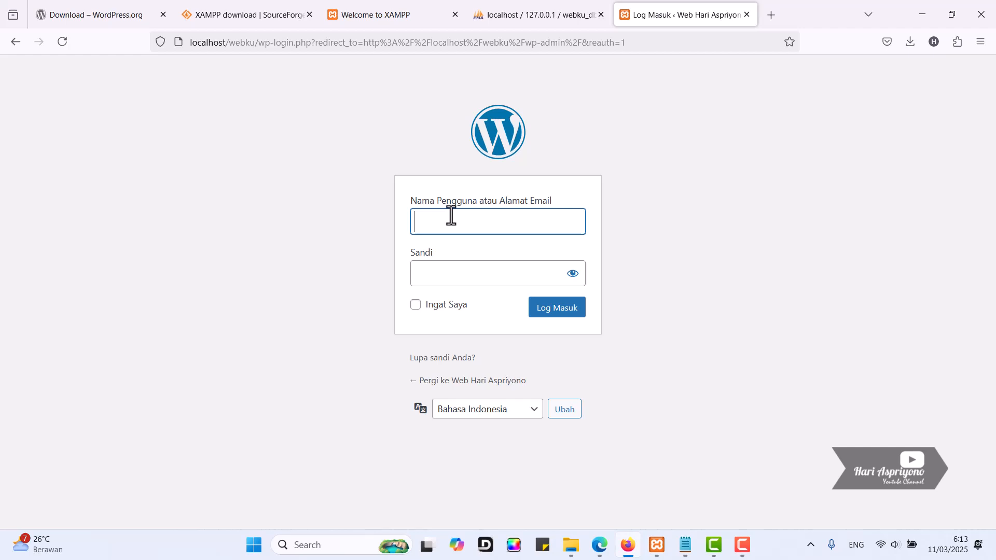
Step: Log in to the WordPress admin with the username and account password, and set the browser to never save this site's password
text(aspriyono)
key(Tab)
text(********)
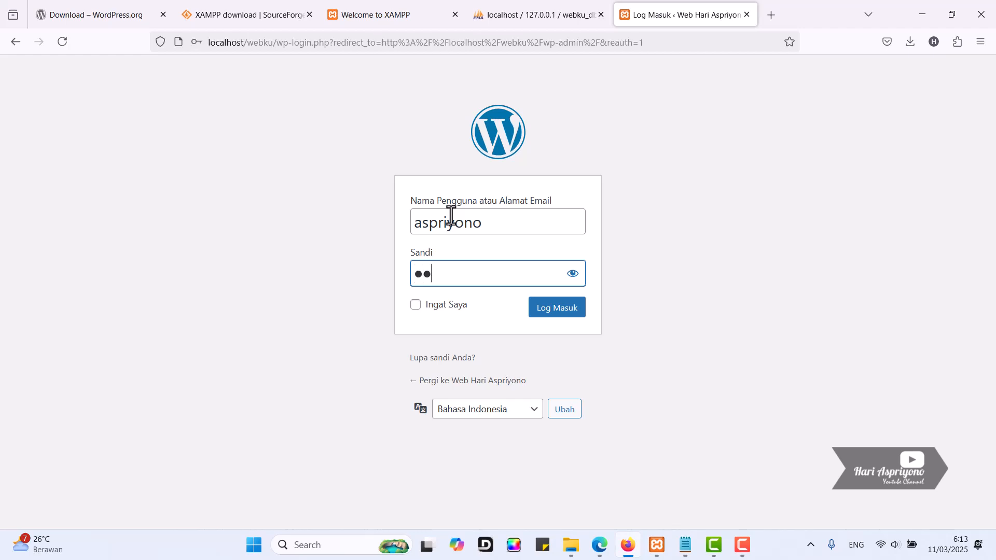
text(***)
click(575, 310)
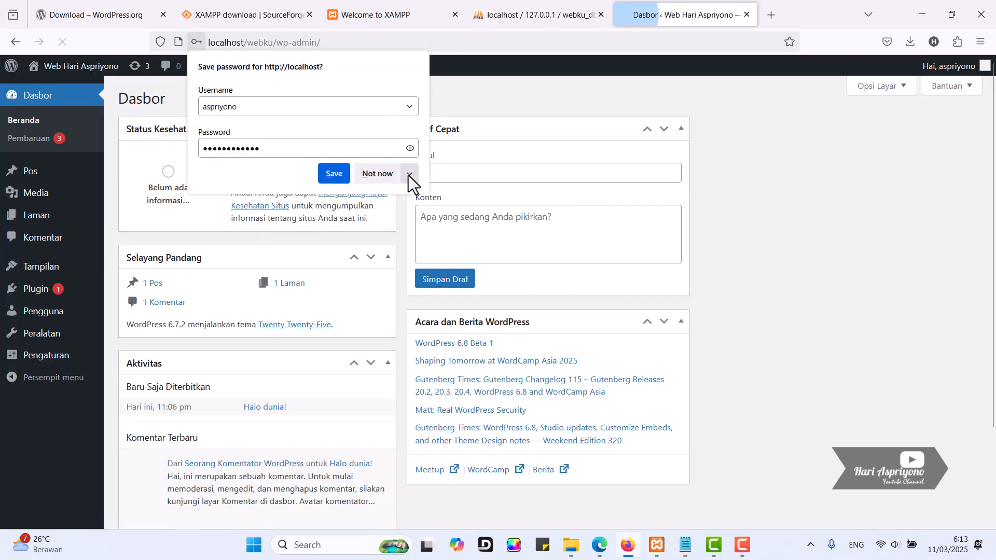
click(409, 174)
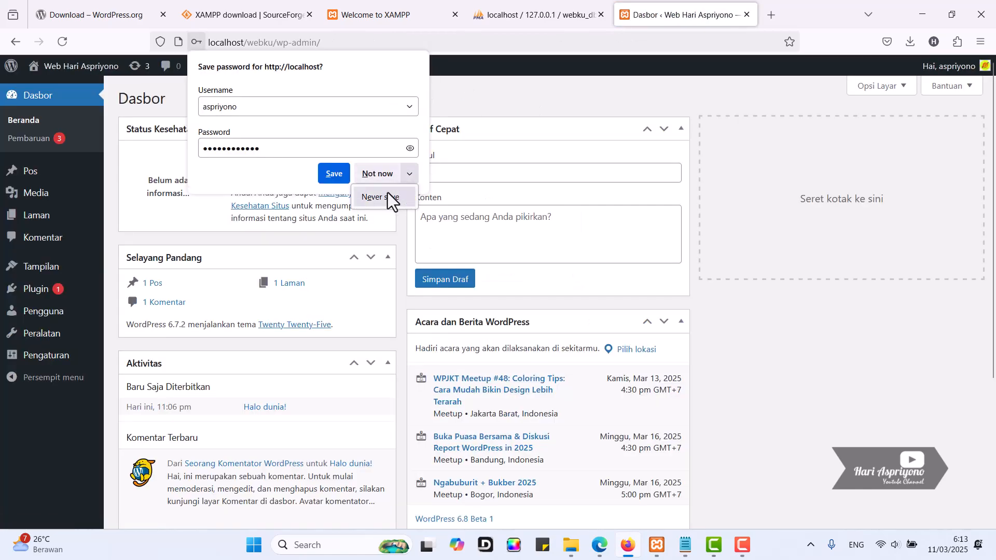
click(388, 196)
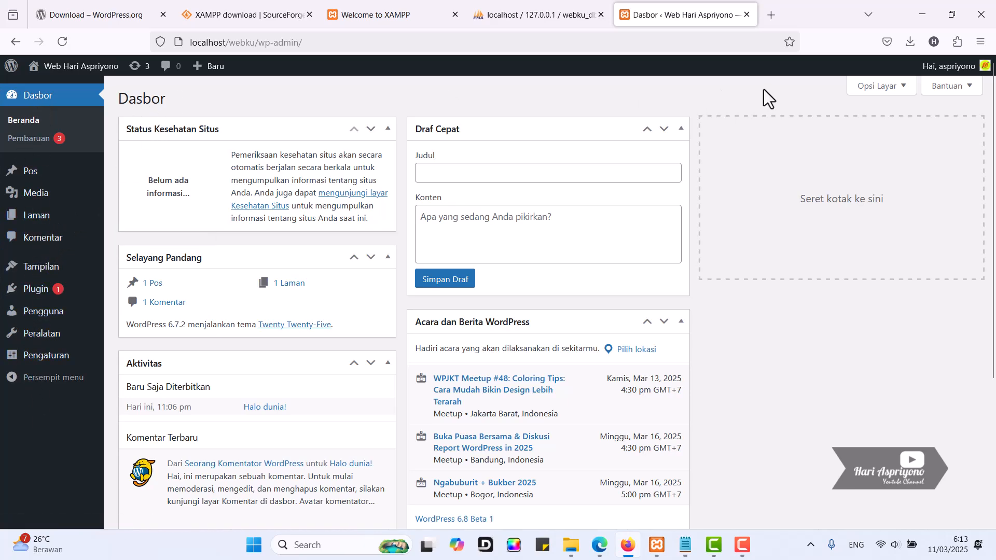
Step: Look over the dashboard home page, examining its site health, overview, activity, quick draft and news boxes
scroll(889, 389, down, 5)
scroll(726, 275, up, 3)
scroll(623, 275, up, 1)
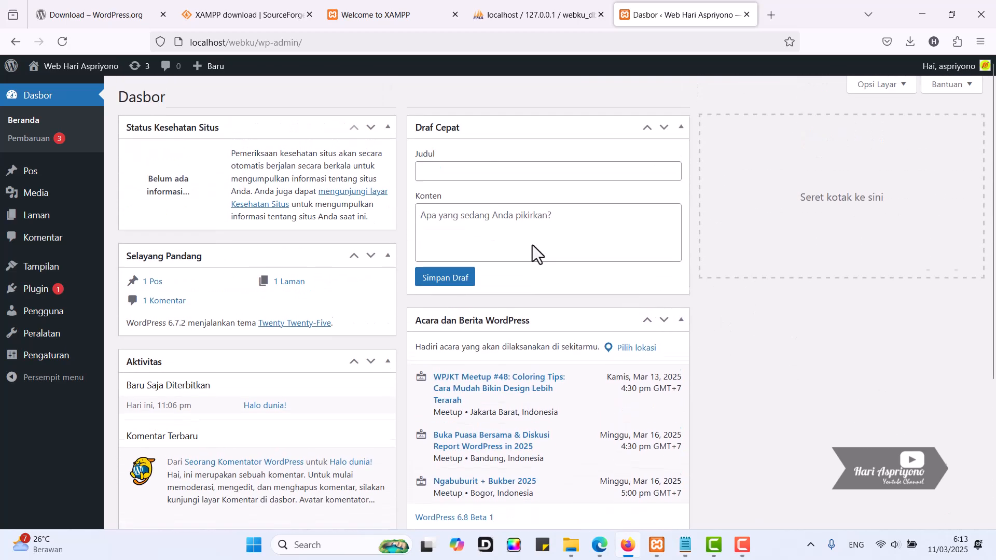
click(34, 98)
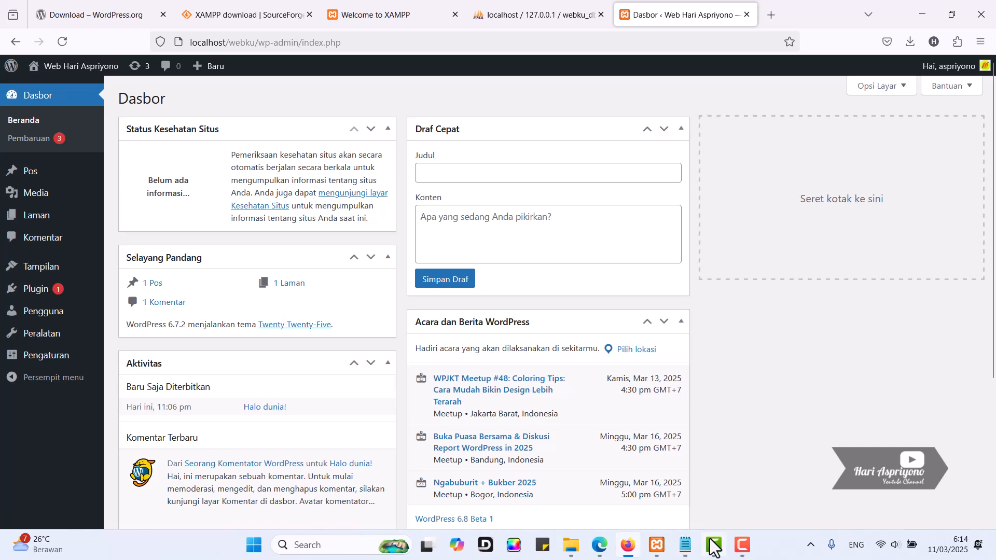
mouse_move(714, 547)
scroll(204, 370, down, 2)
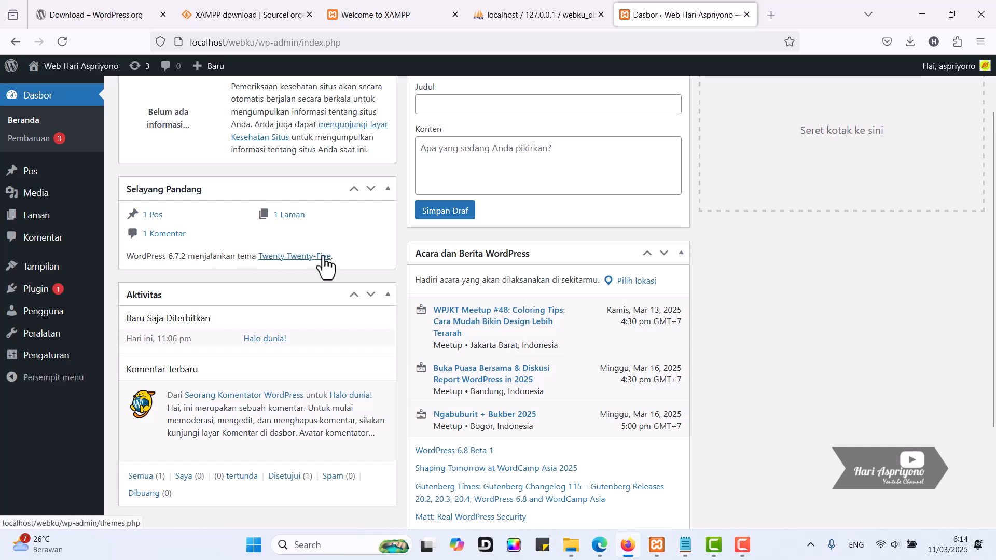
scroll(888, 323, up, 2)
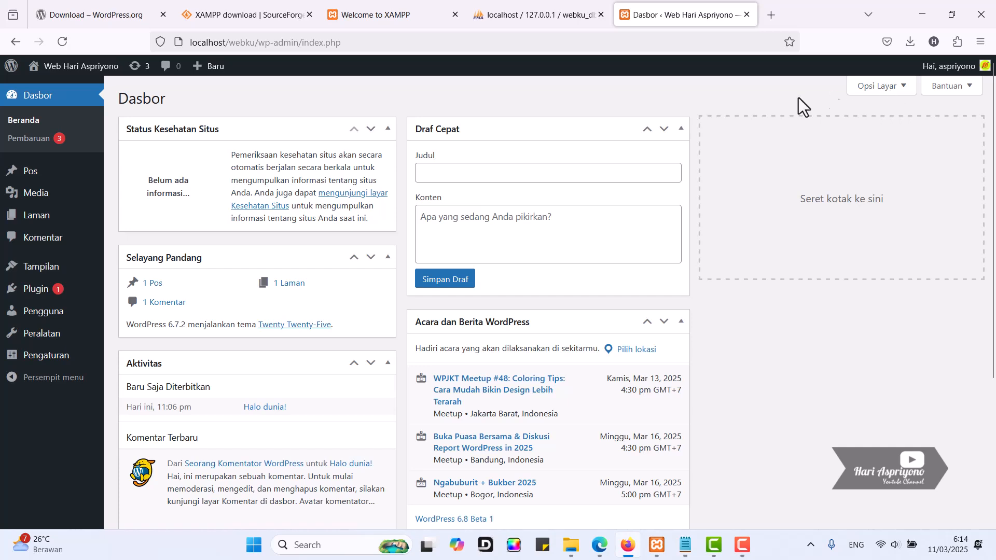
Step: Hide the "Acara dan Berita WordPress" box on the dashboard and move the Aktivitas box into the empty third column
click(899, 90)
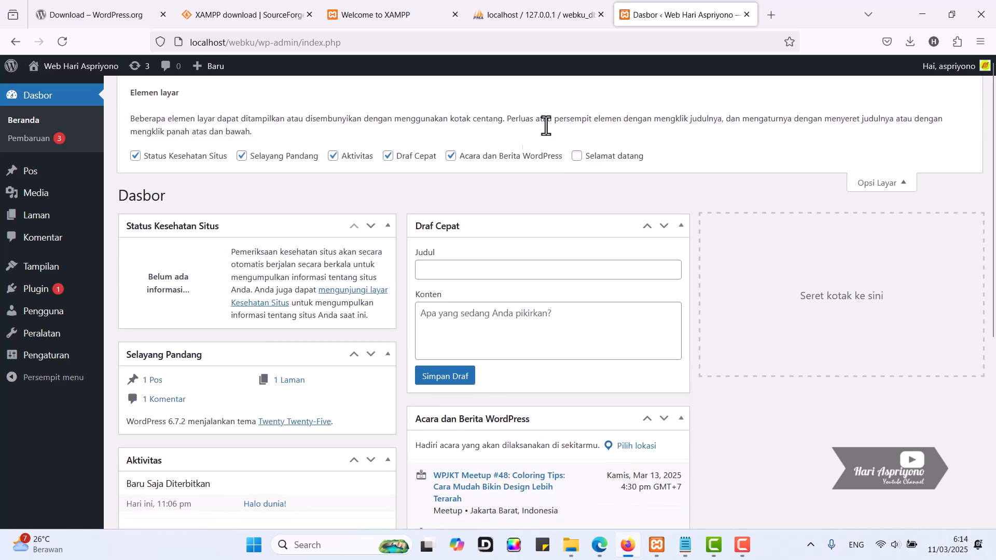
click(450, 156)
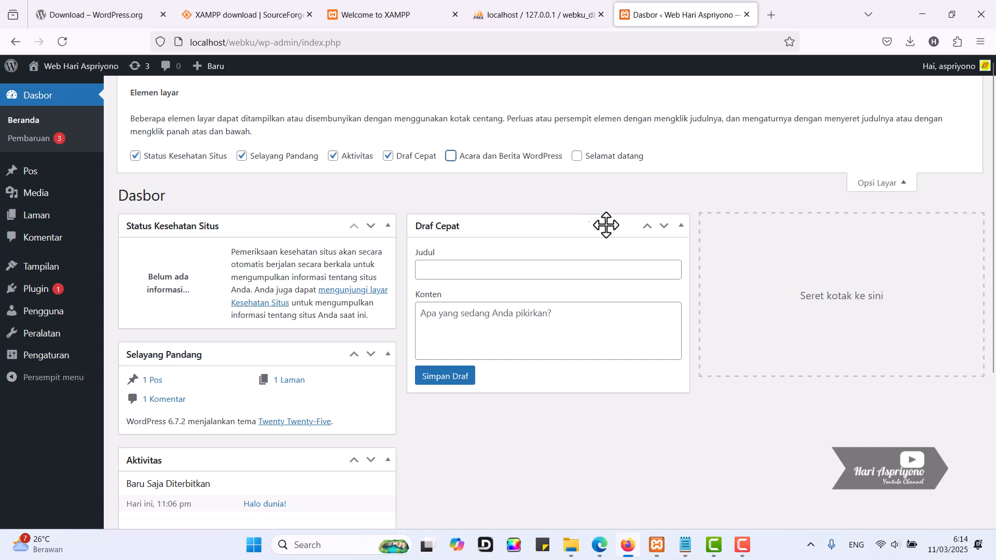
scroll(675, 441, down, 4)
scroll(590, 388, up, 3)
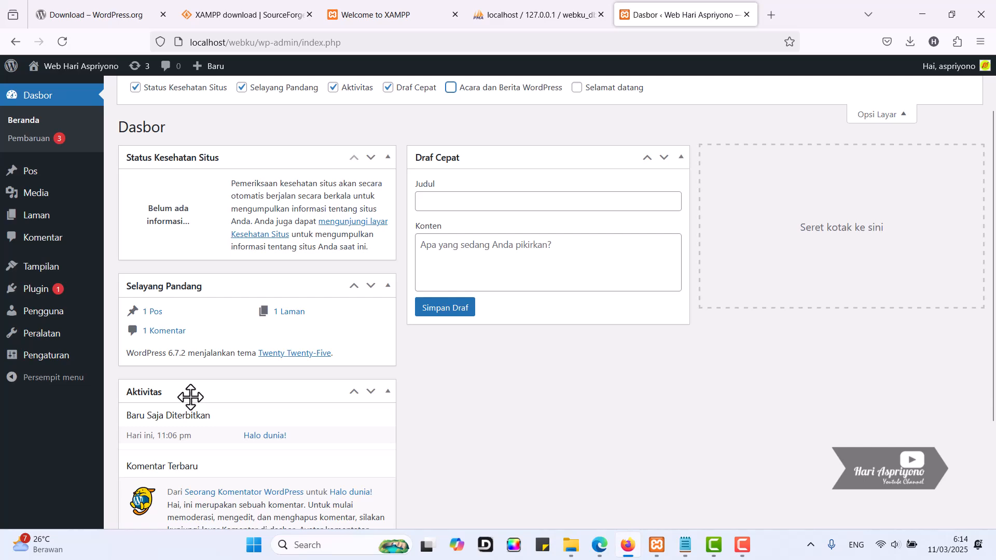
drag(189, 396, 814, 243)
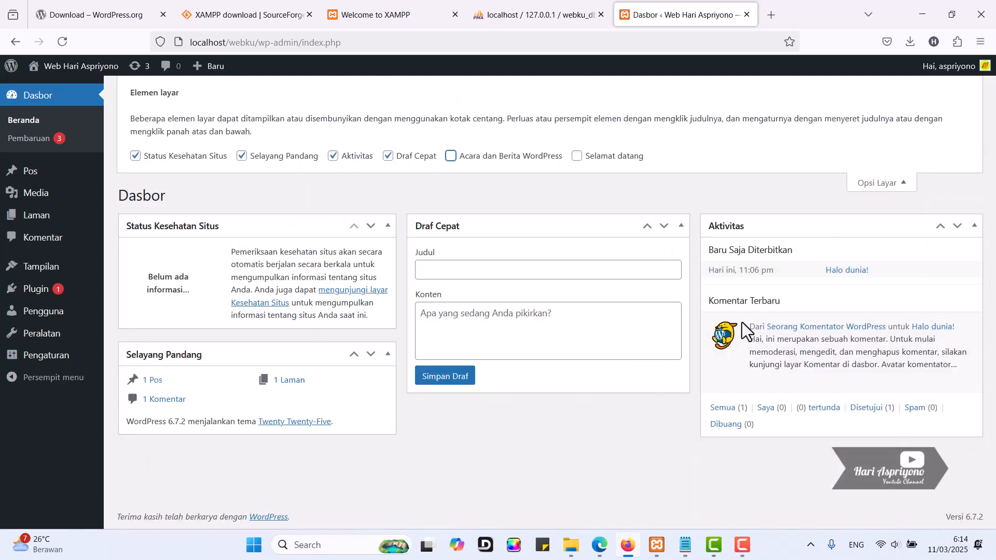
click(883, 187)
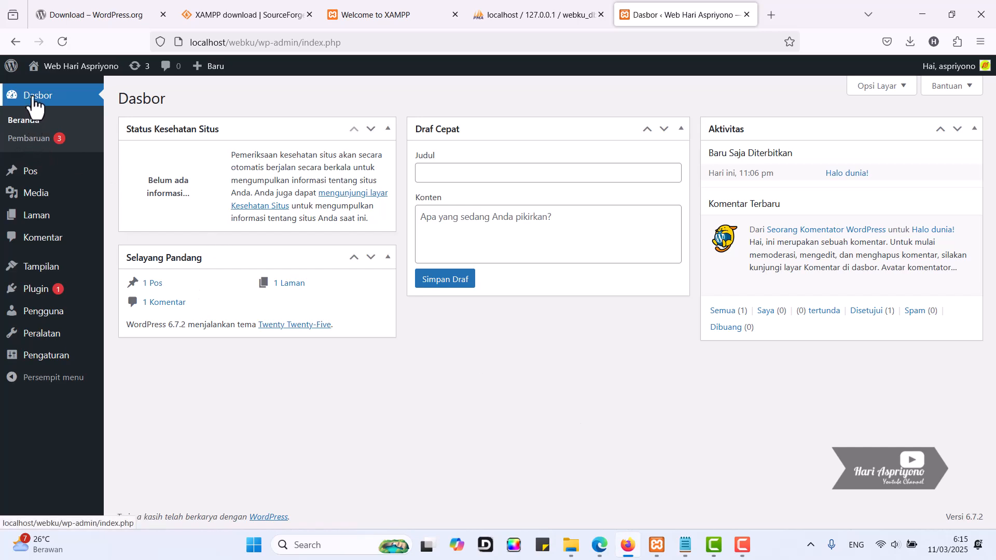
Step: Update the Akismet Anti-spam: Spam Protection plugin to version 5.3.7 from the WordPress updates page
click(29, 139)
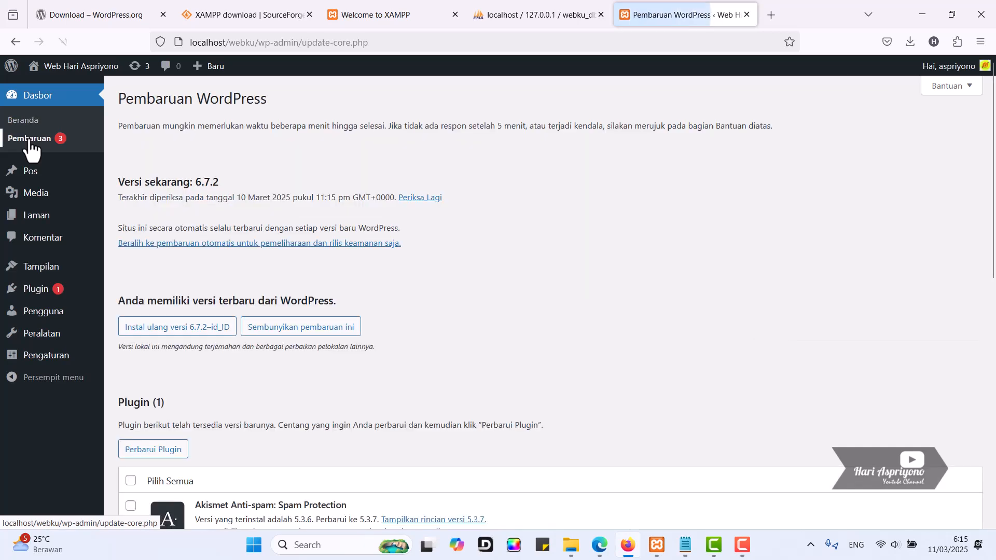
scroll(233, 216, down, 2)
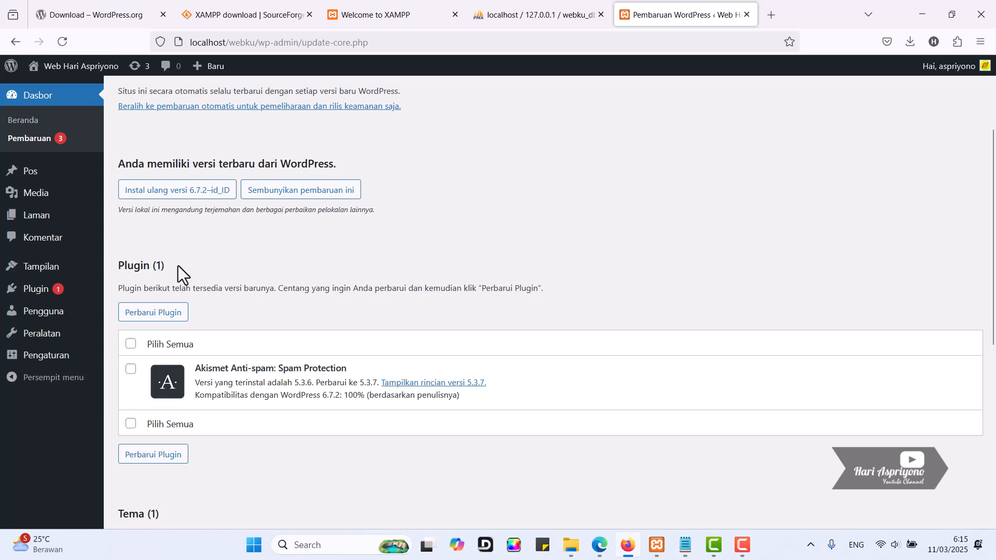
scroll(193, 262, up, 1)
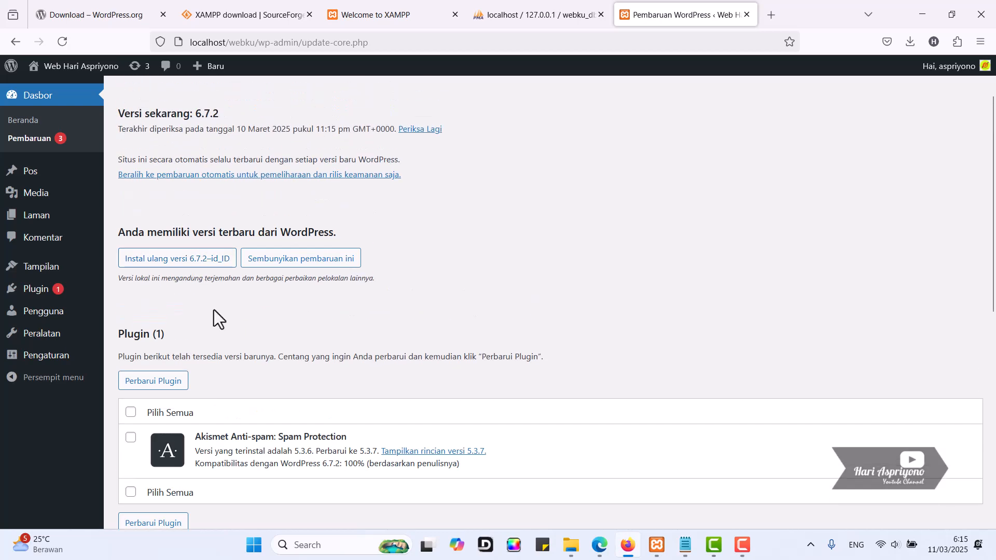
scroll(213, 310, up, 1)
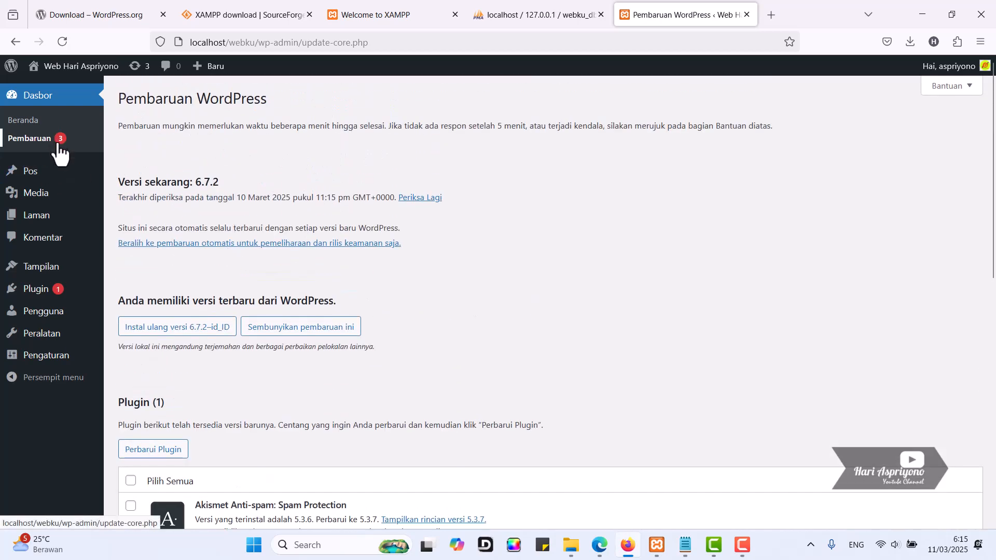
scroll(214, 390, down, 3)
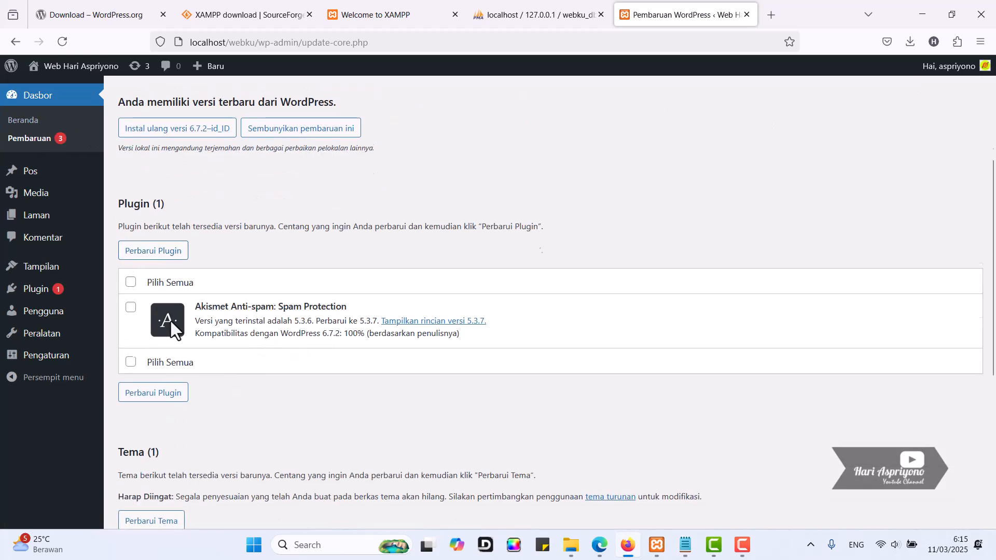
scroll(171, 320, up, 2)
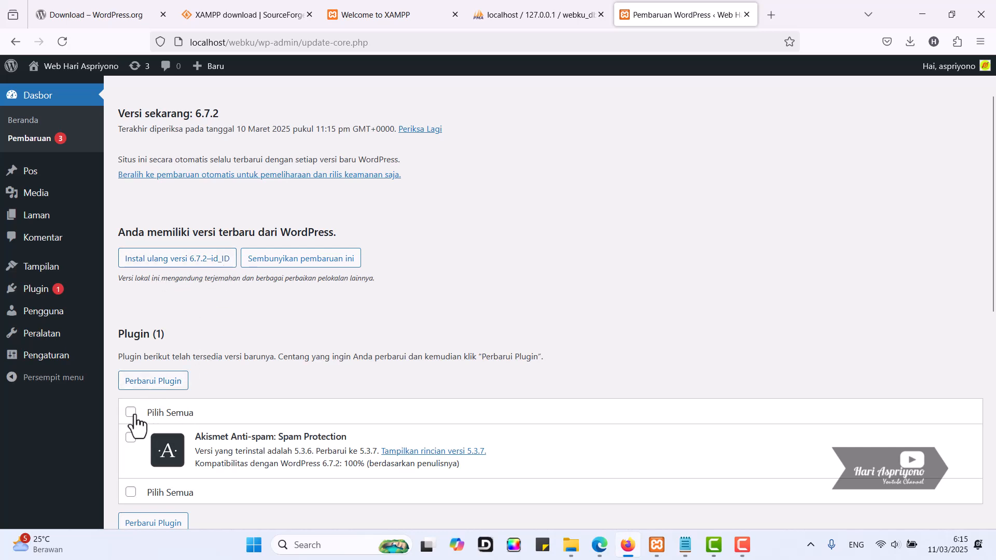
scroll(171, 441, down, 2)
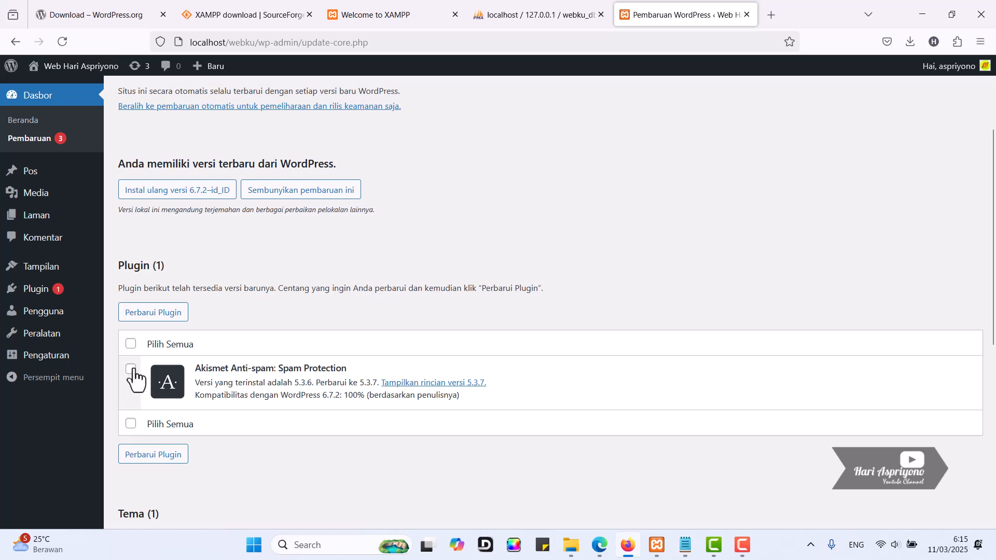
click(150, 457)
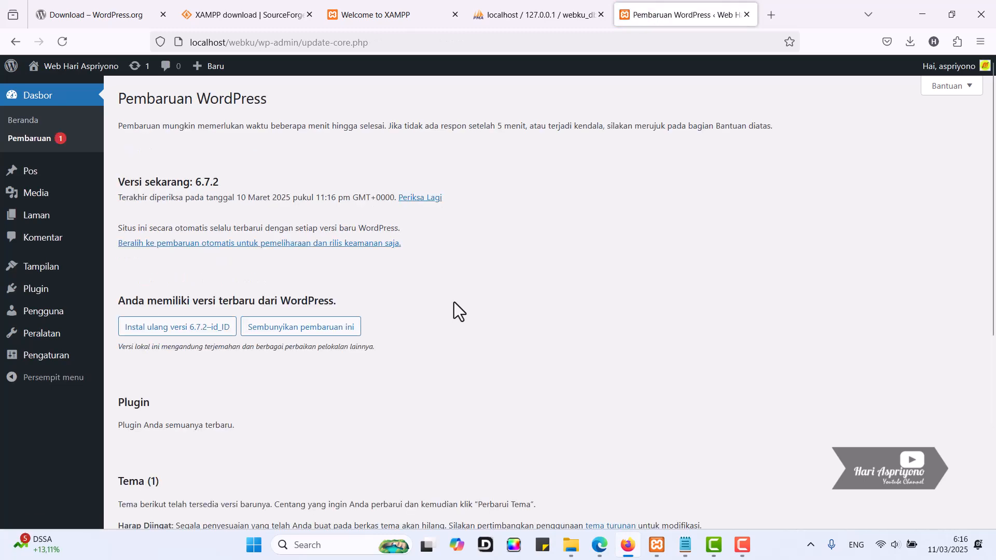
Step: Update the Twenty Twenty-Five theme to version 1.1 and return to the updates page
scroll(457, 306, down, 2)
scroll(461, 307, down, 2)
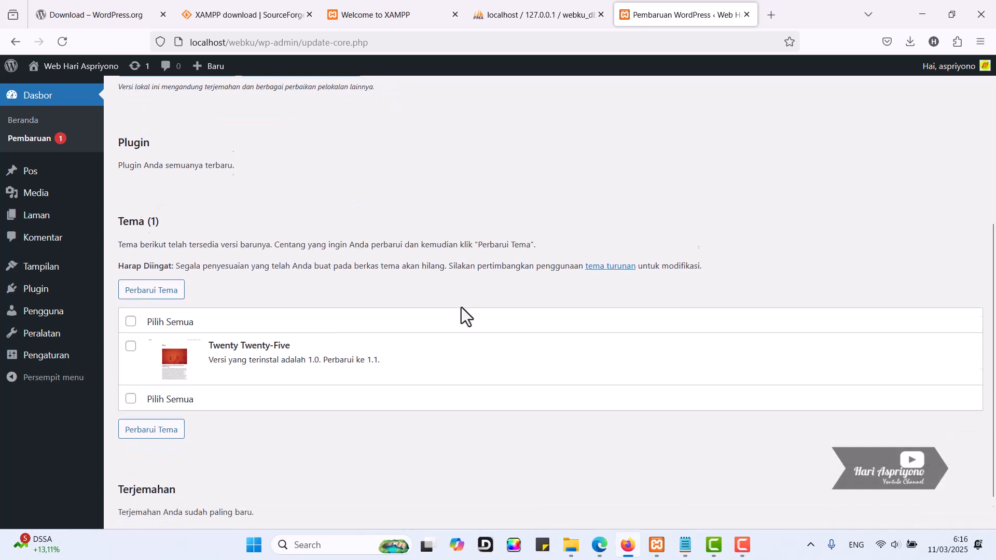
scroll(462, 307, down, 1)
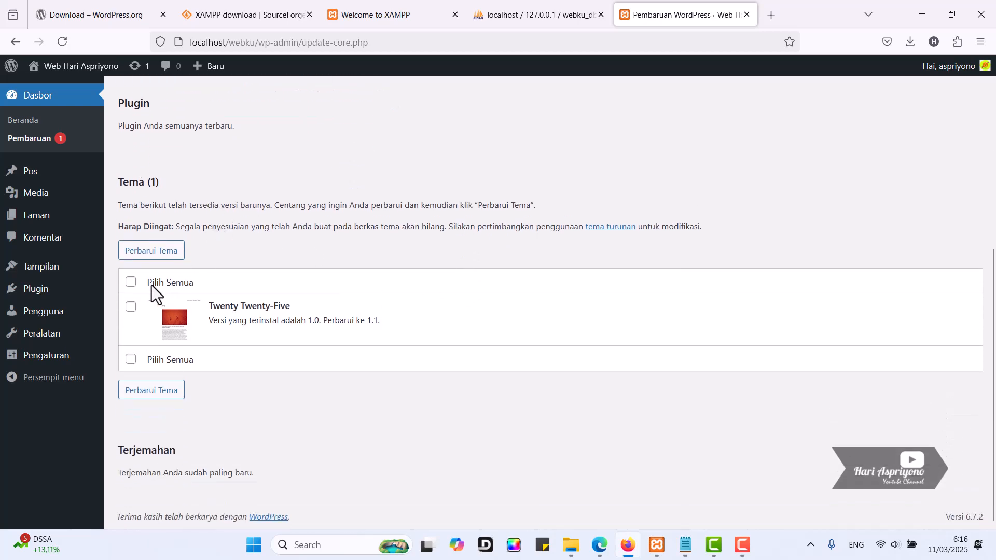
click(131, 307)
click(161, 253)
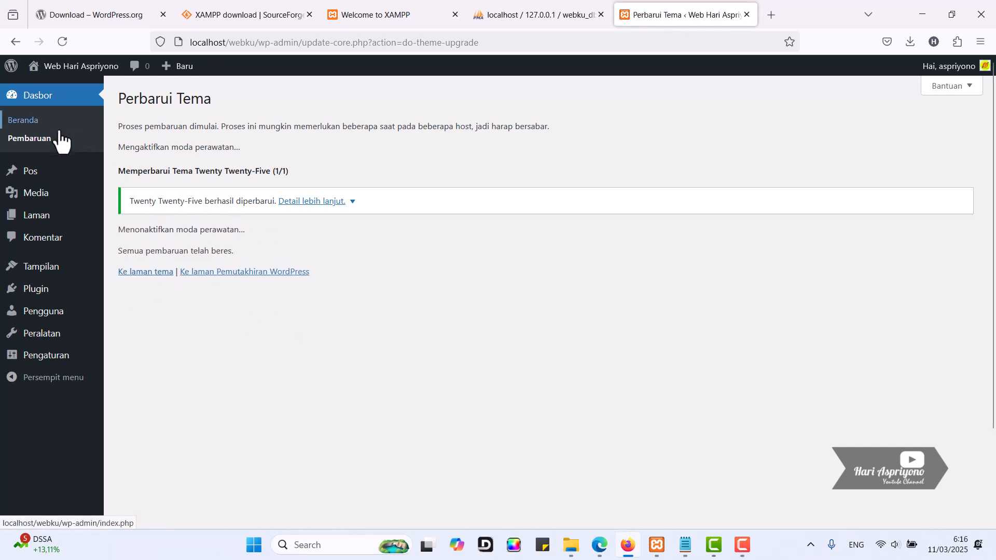
click(32, 140)
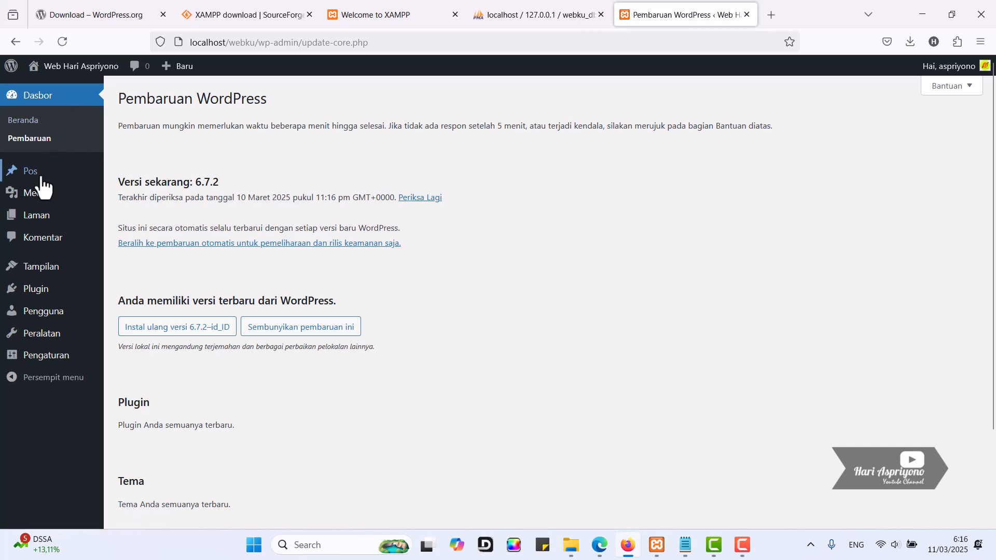
Step: Open the list of all posts, then switch to Microsoft Edge, reload the public site and examine the "Halo dunia!" post
mouse_move(40, 186)
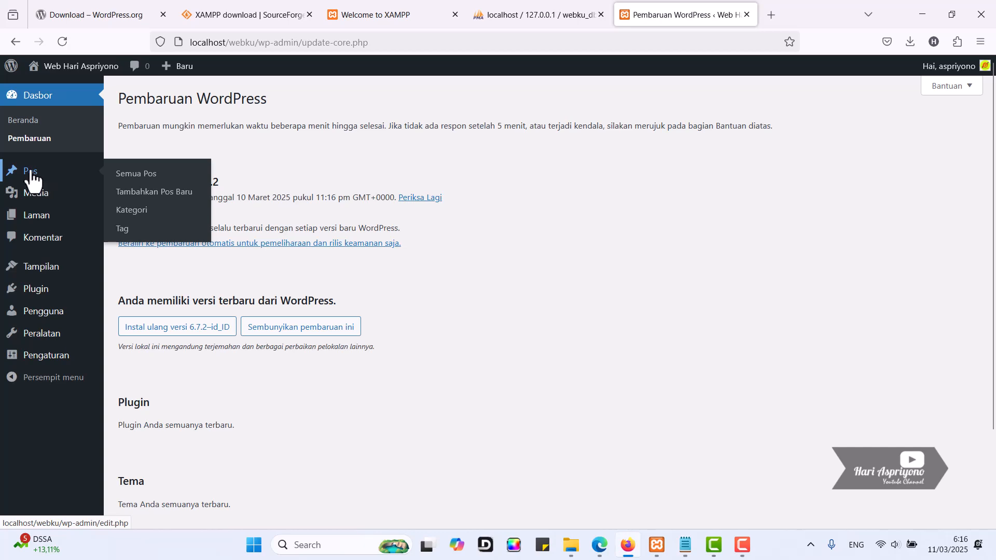
click(30, 173)
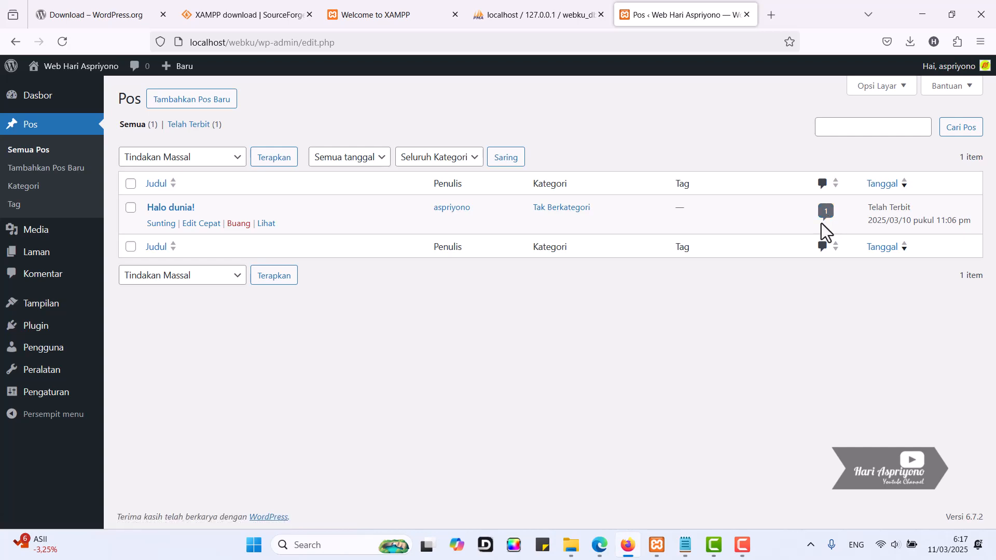
click(601, 545)
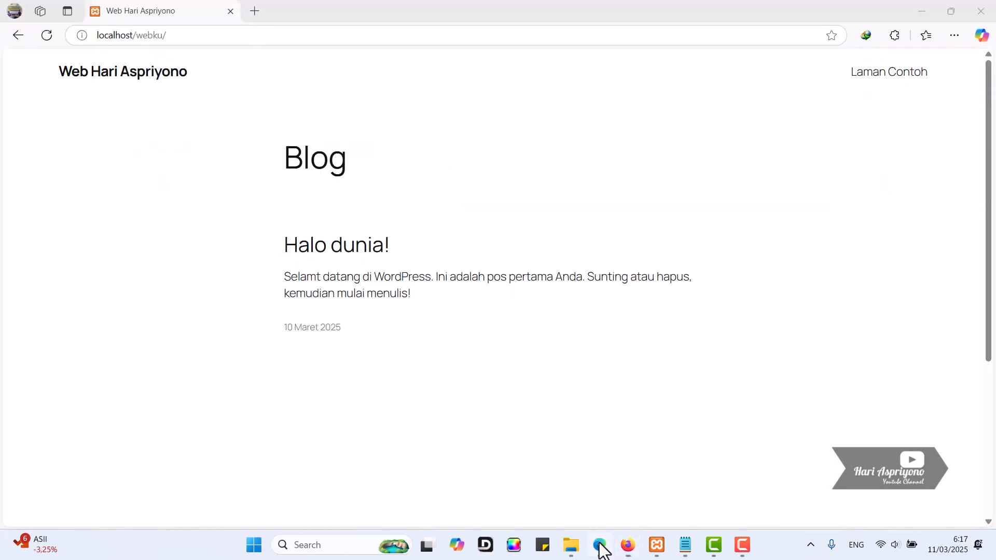
click(46, 38)
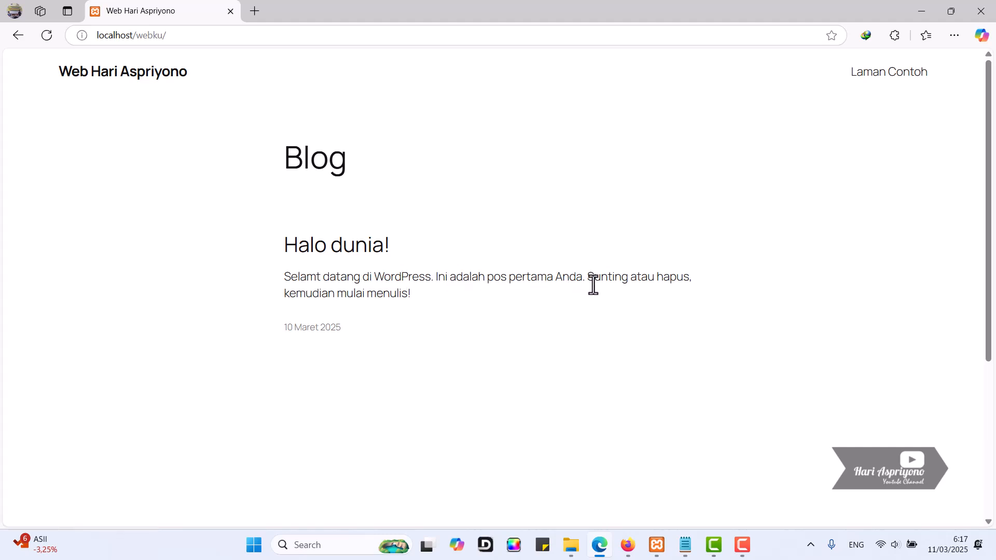
drag(248, 233, 577, 304)
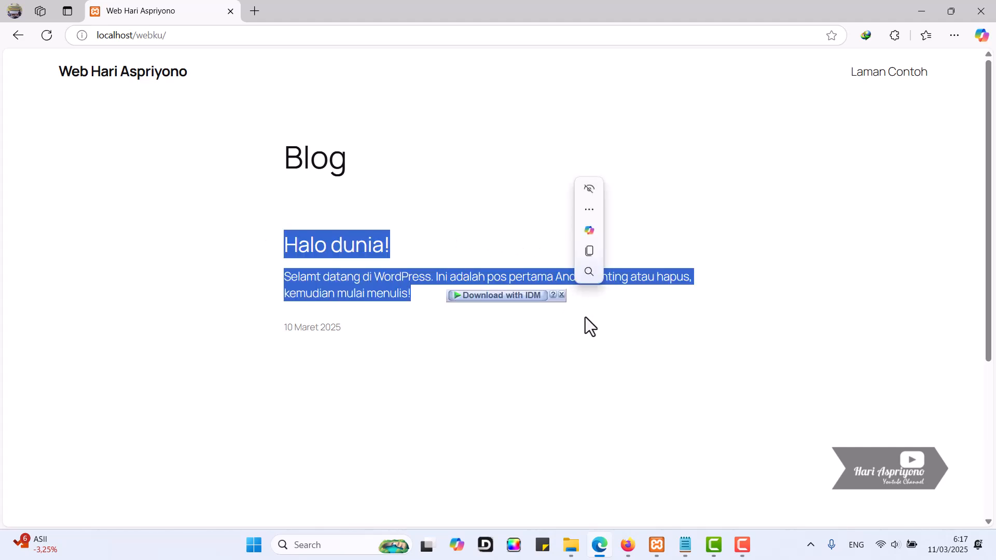
Step: Switch back to Firefox, open the "Halo dunia!" post for editing and dismiss the block editor welcome guide
click(628, 545)
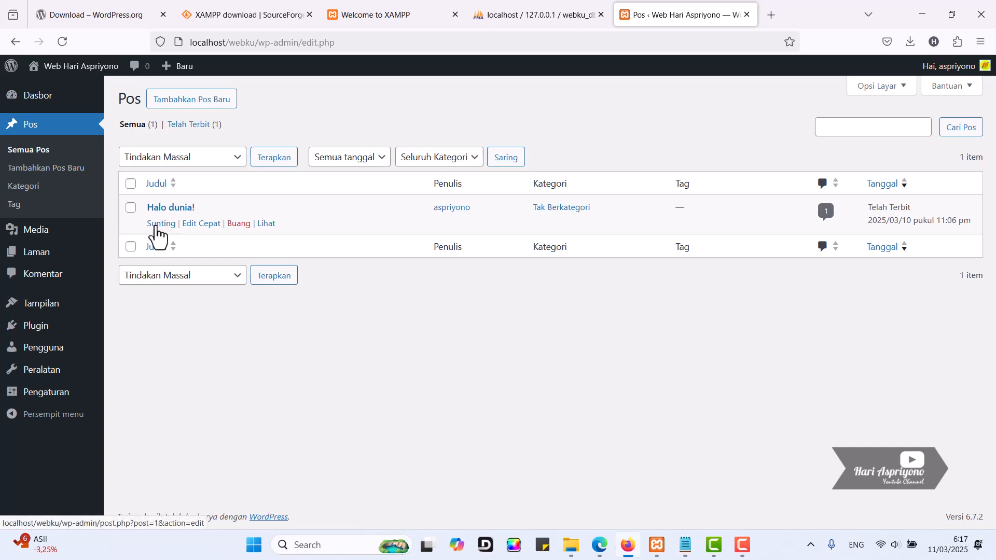
click(158, 223)
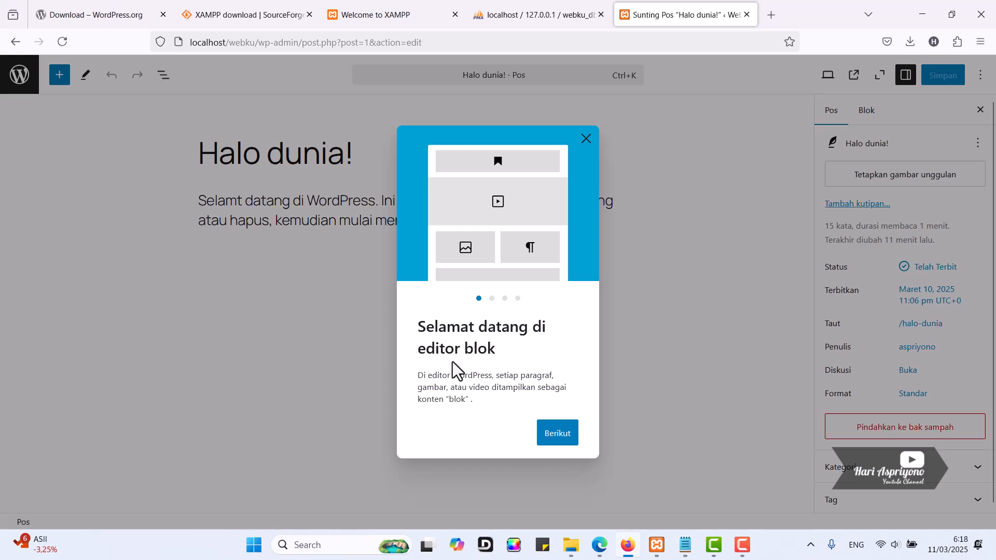
click(587, 139)
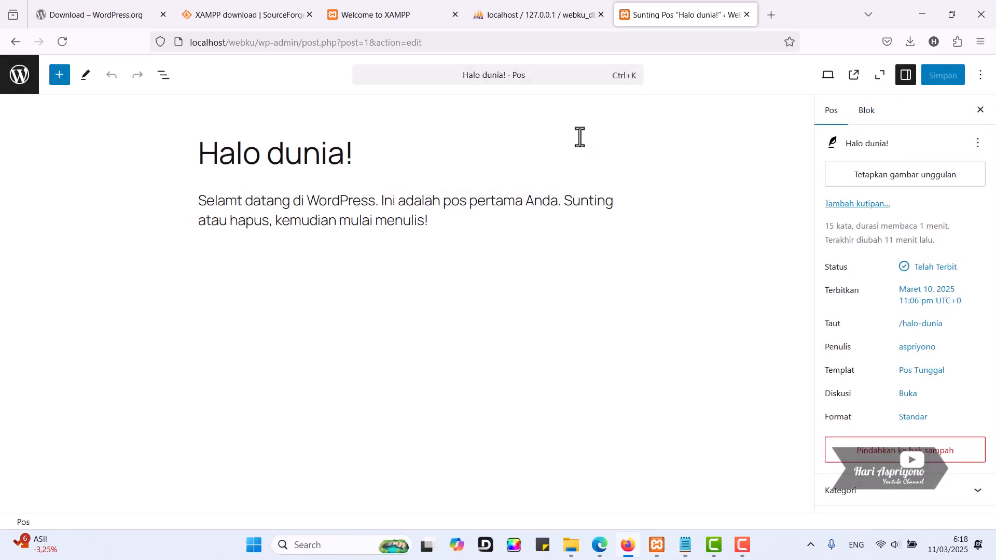
Step: Add a new empty paragraph block below the existing text of the "Halo dunia!" post
click(433, 220)
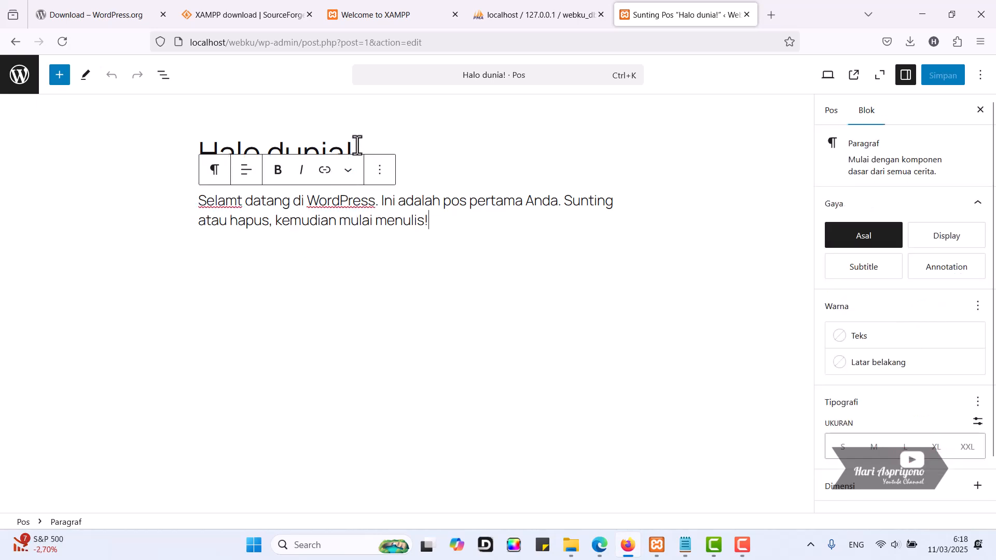
click(357, 146)
click(231, 162)
click(370, 159)
click(400, 203)
click(440, 222)
key(Return)
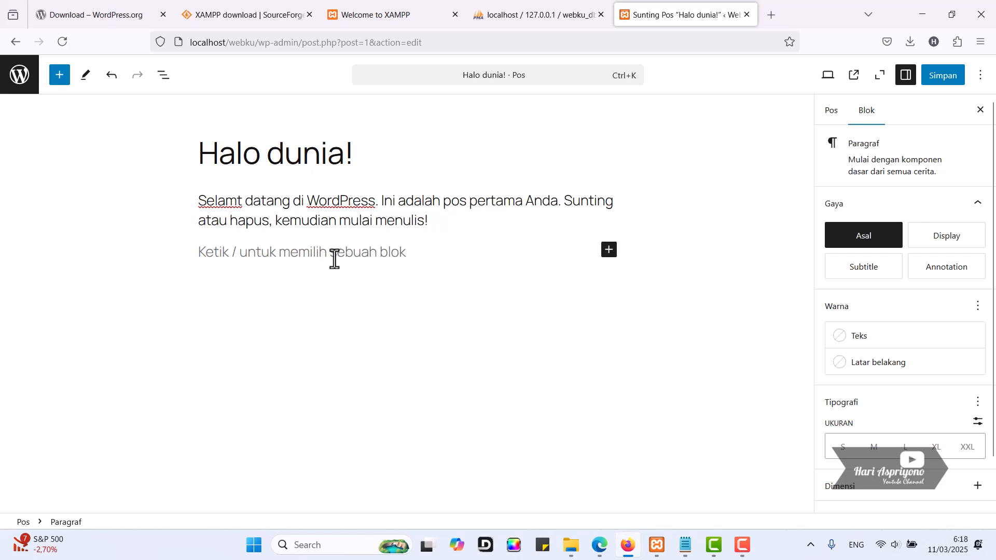
Step: Change the title of the "Halo dunia!" post to "Halo dunia Web!"
click(243, 202)
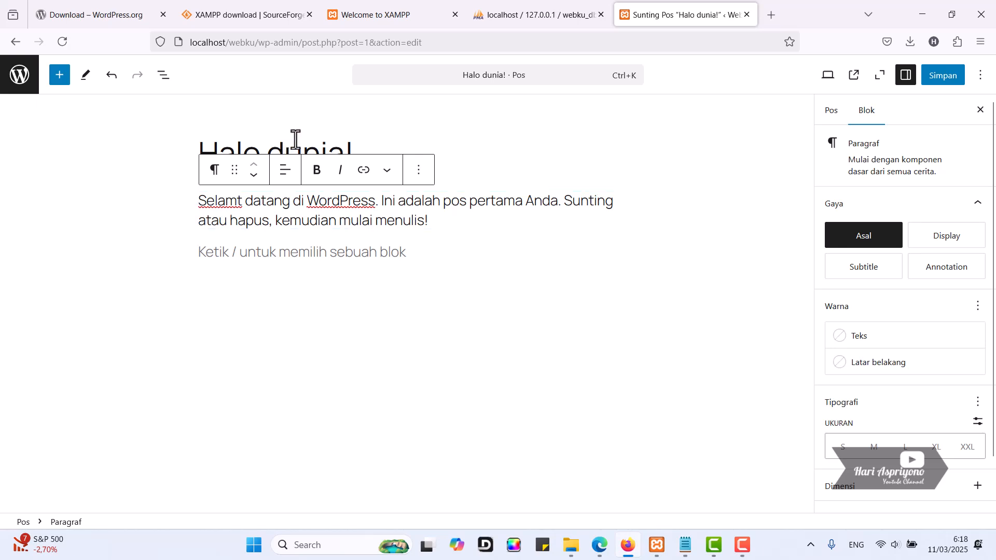
click(346, 150)
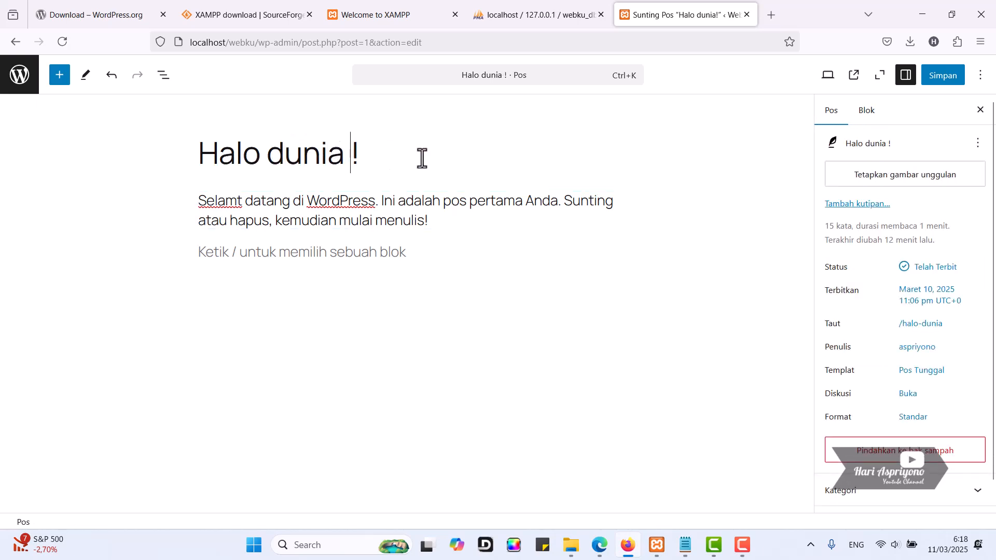
text(Web)
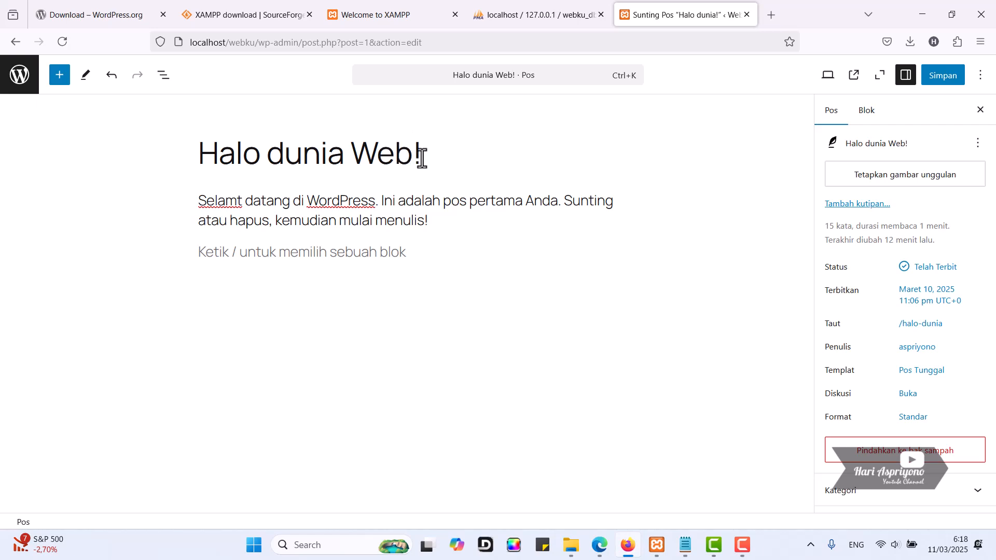
Step: Write "Ini hasil editan kita." in the empty paragraph below the existing text and save the post
click(403, 256)
text(Ini )
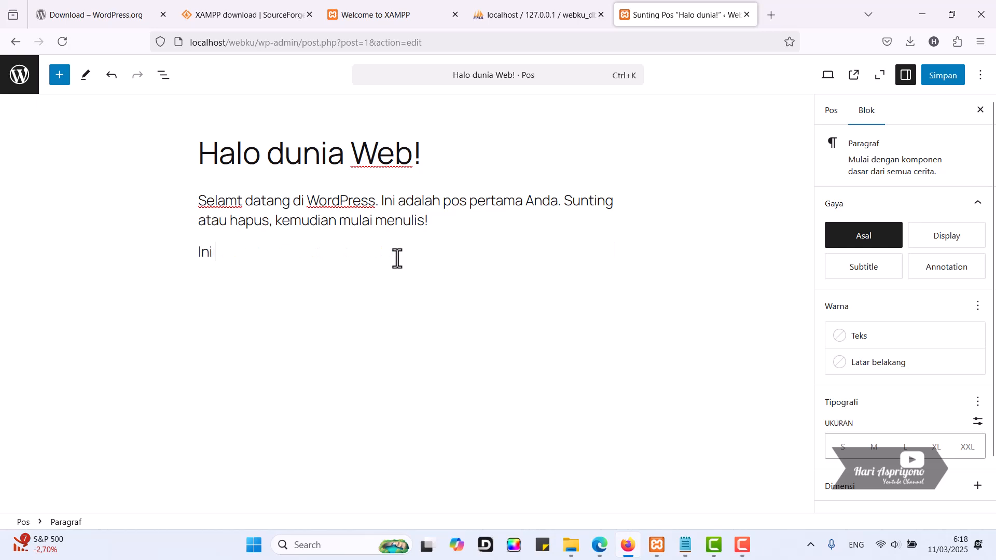
text(hasil editan kita.)
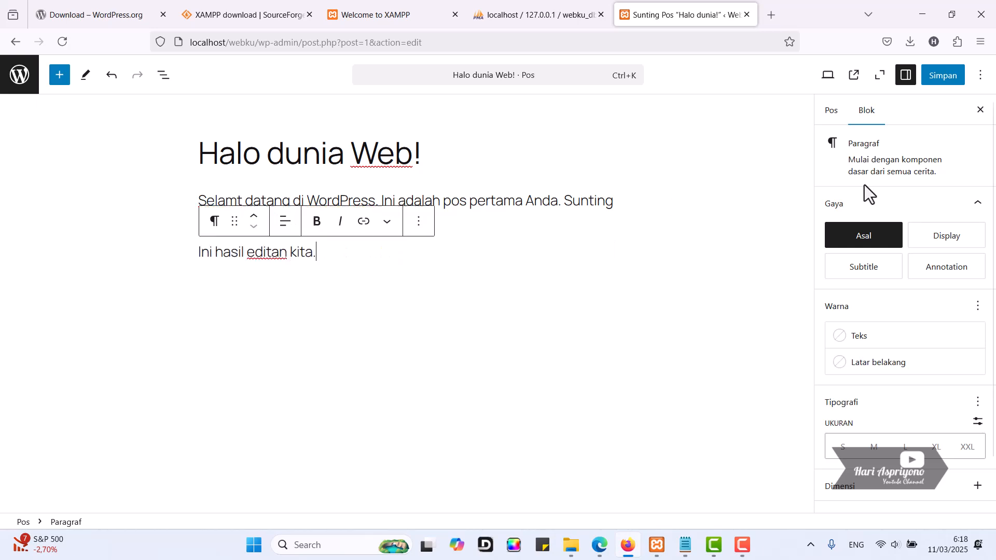
click(336, 253)
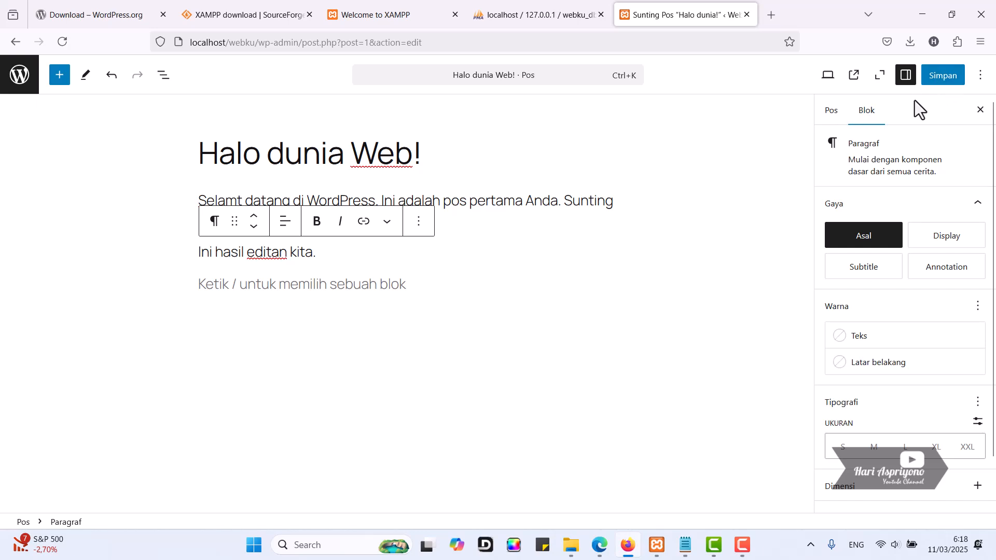
click(945, 78)
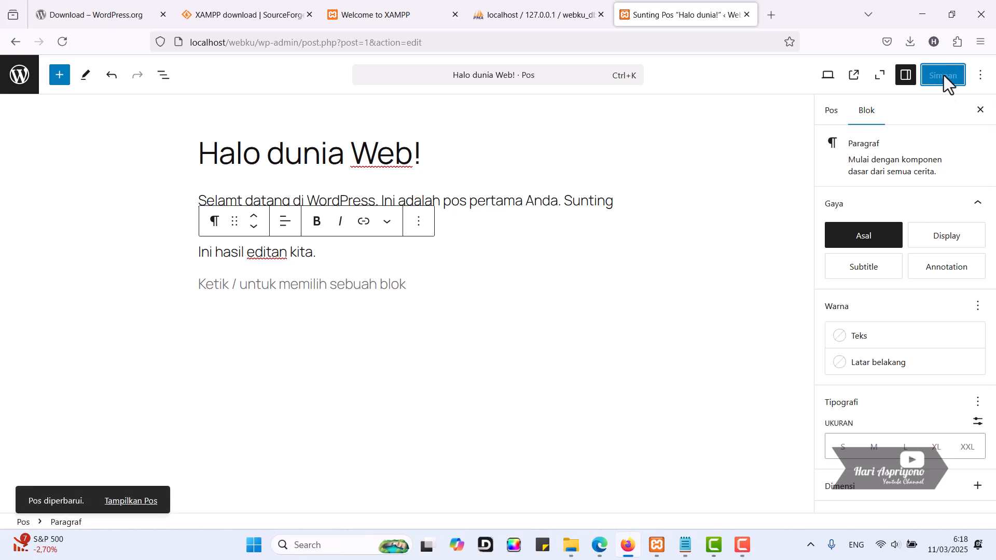
Step: Switch to Microsoft Edge, reload the public site and examine the edited post's title and added sentence
click(596, 544)
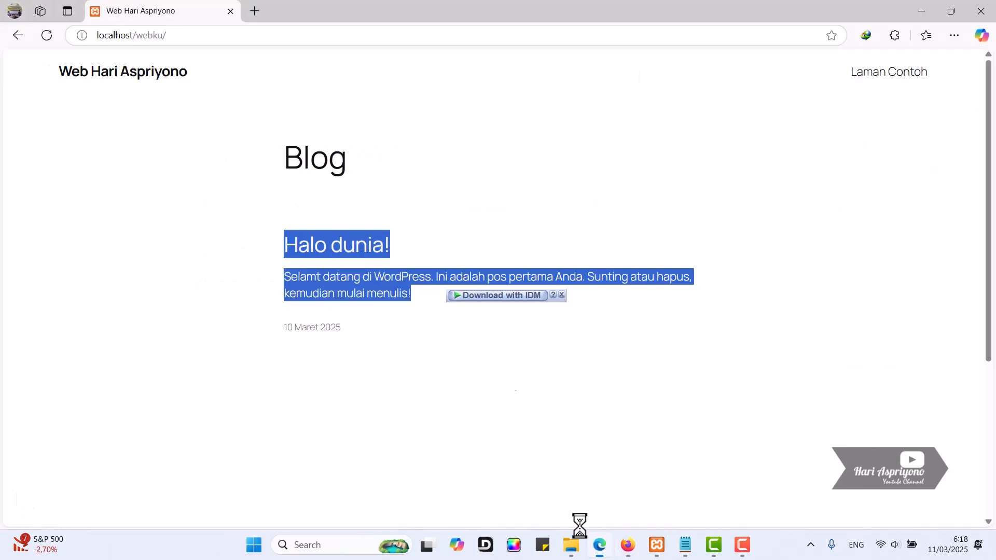
click(457, 183)
click(47, 36)
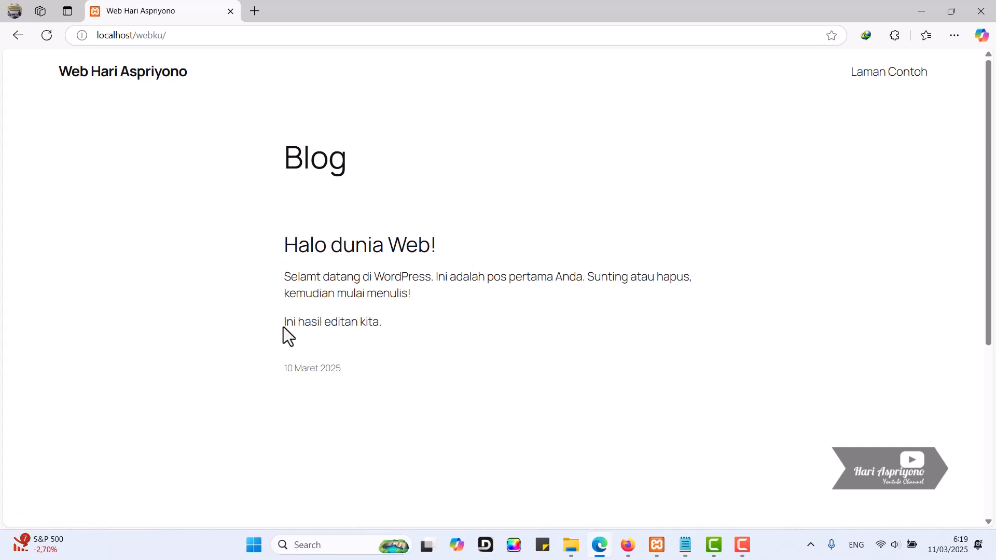
drag(284, 327, 419, 325)
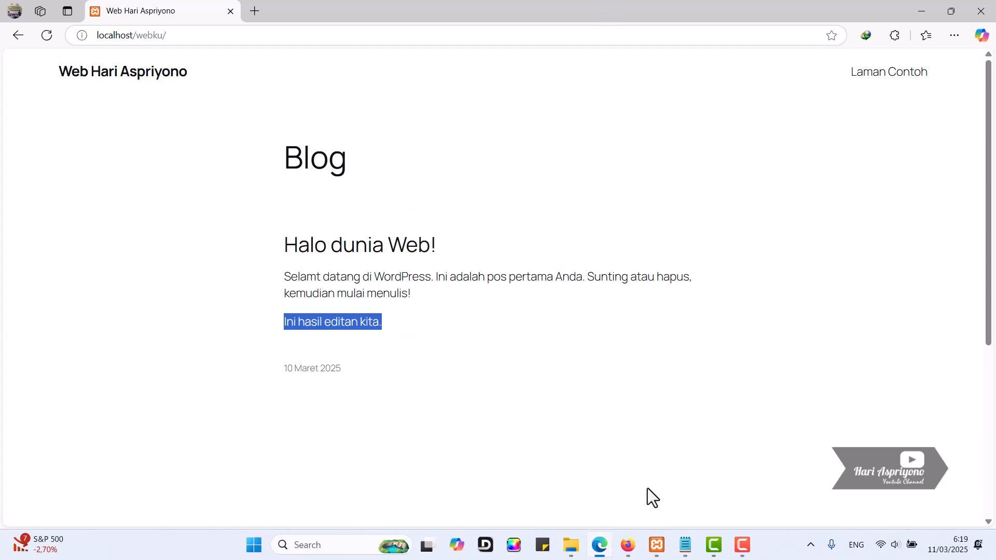
Step: Switch back to Firefox, leave the post editor, open the post categories page and enter "Bisnis" as the new category's name
click(628, 545)
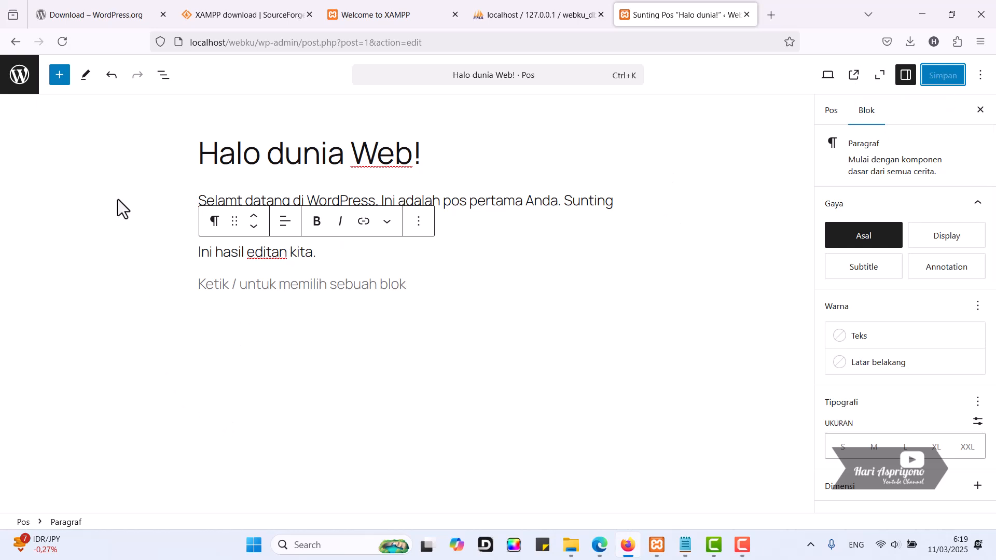
click(20, 77)
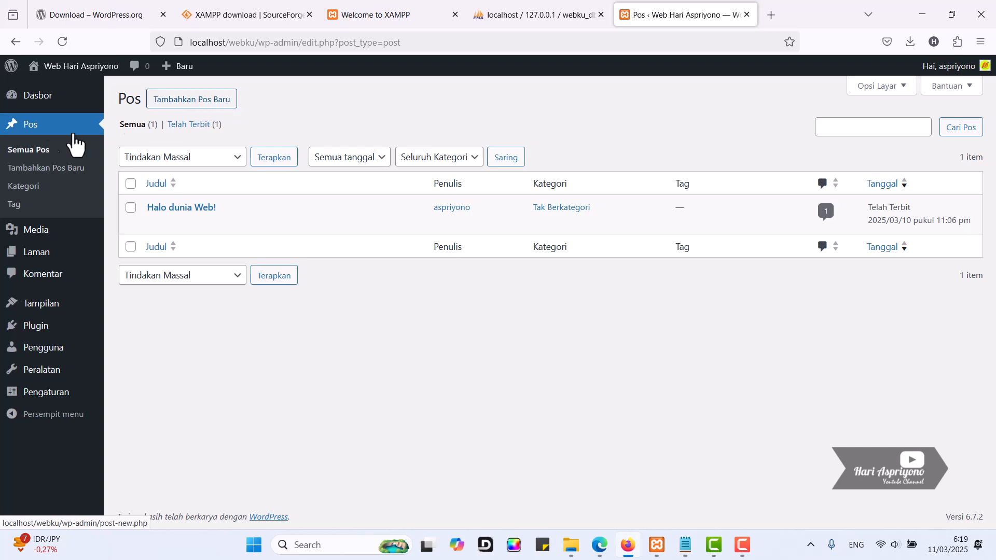
click(33, 193)
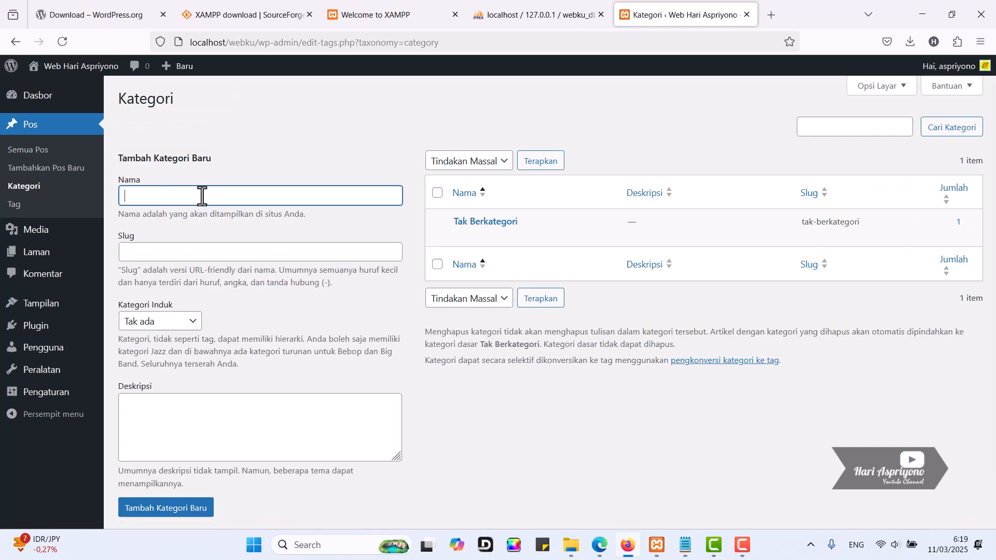
text(Bisnis)
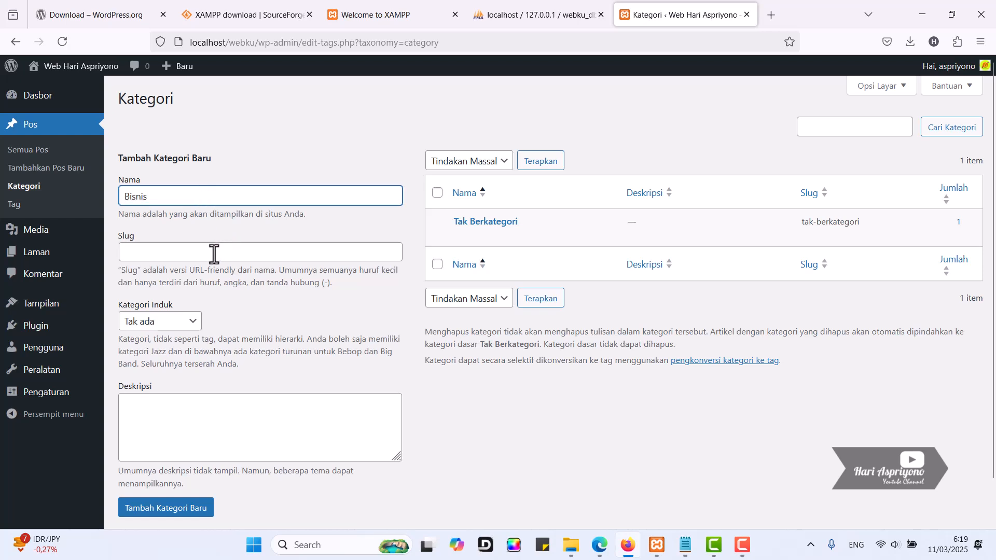
click(214, 254)
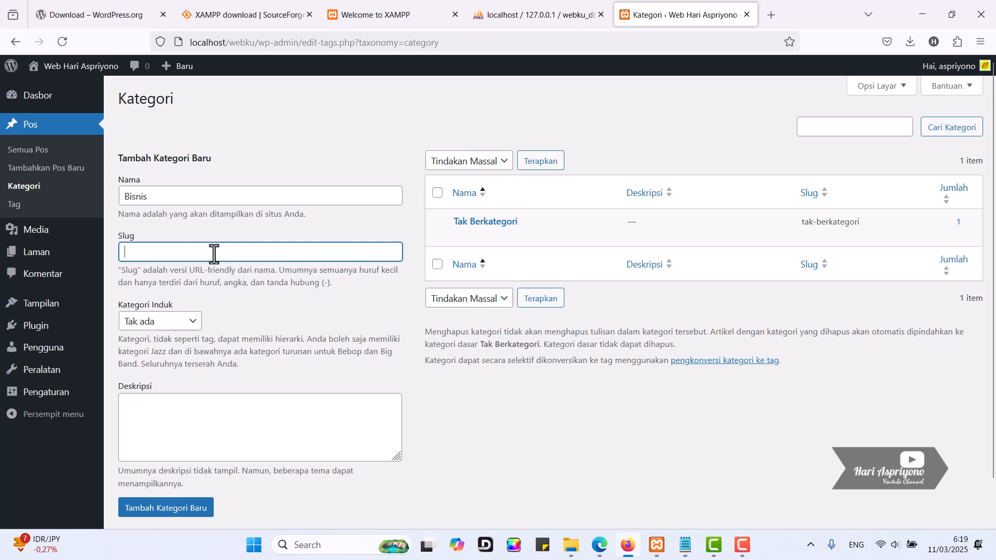
text(bisnis-)
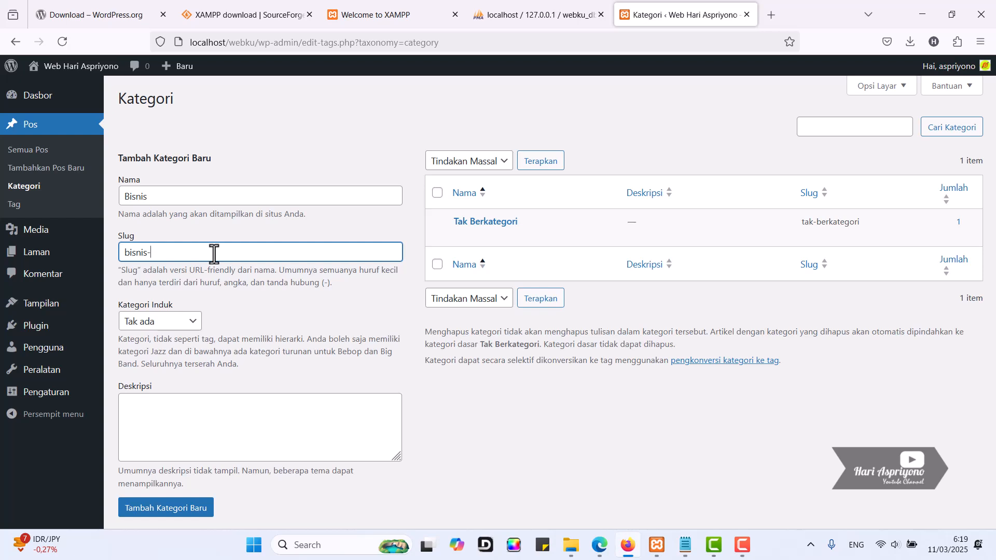
key(BackSpace)
key(BackSpace)
key(BackSpace)
key(BackSpace)
key(BackSpace)
key(BackSpace)
key(BackSpace)
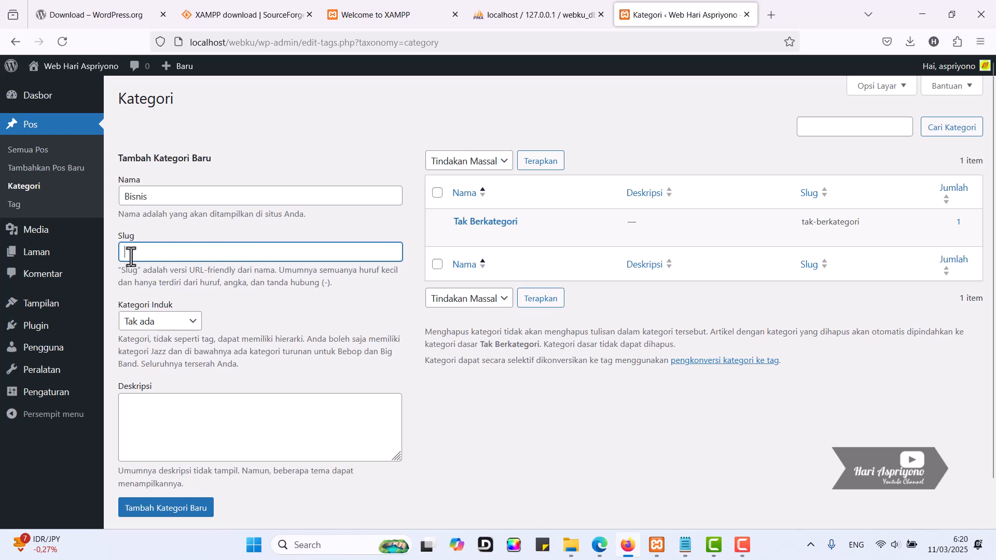
Step: Add the "Bisnis" category with an empty slug and no parent category
key(Tab)
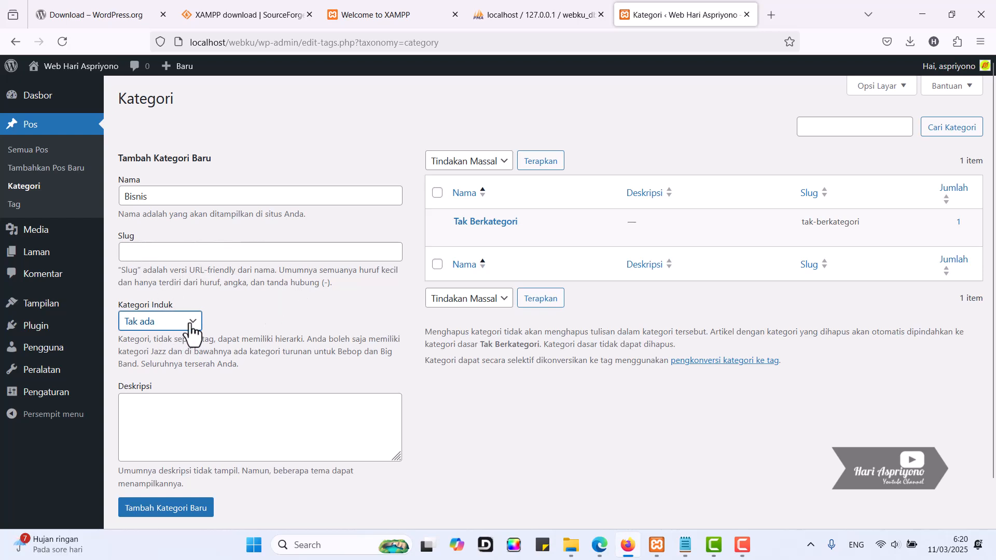
click(172, 514)
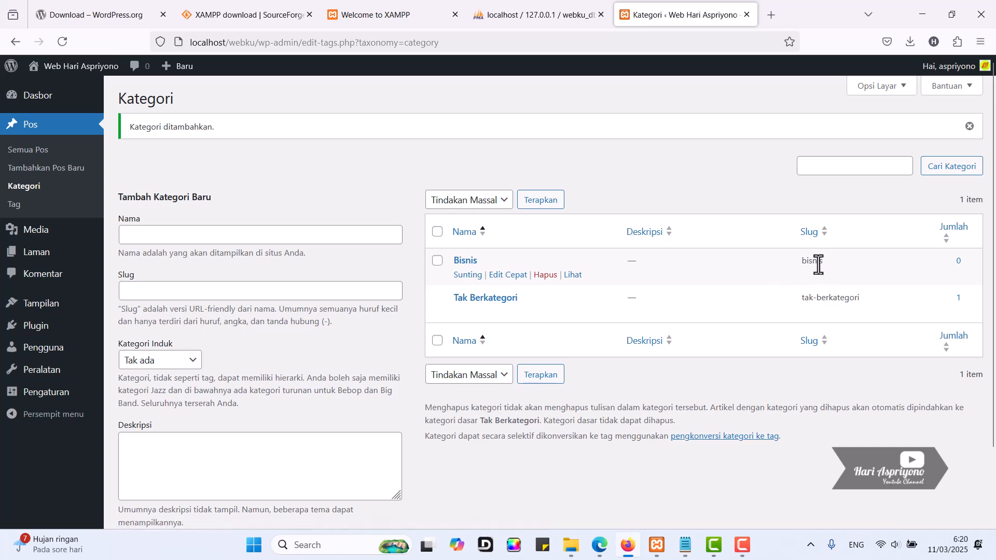
Step: Add another category named "Pendidikan" with an empty slug and no parent category
click(147, 235)
click(130, 294)
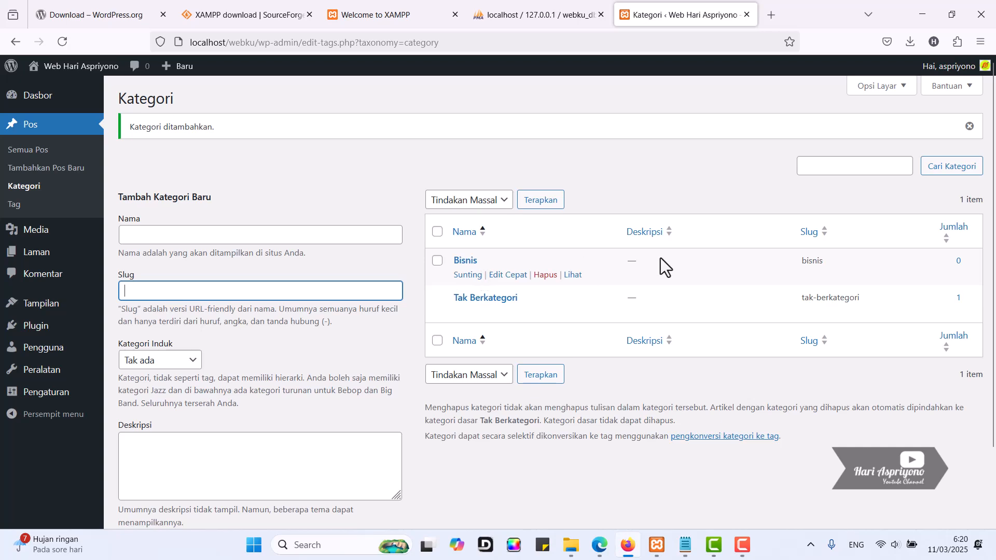
click(175, 236)
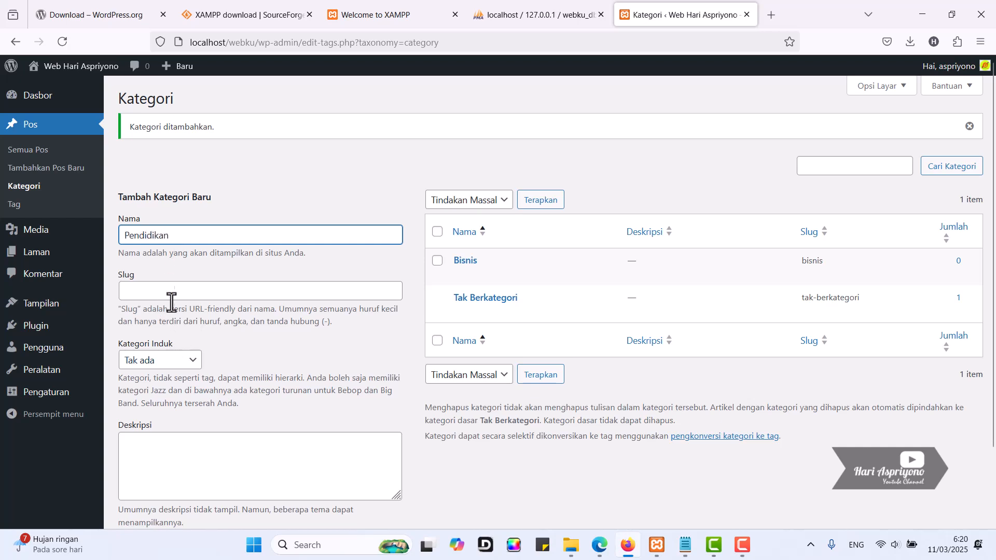
scroll(156, 389, down, 3)
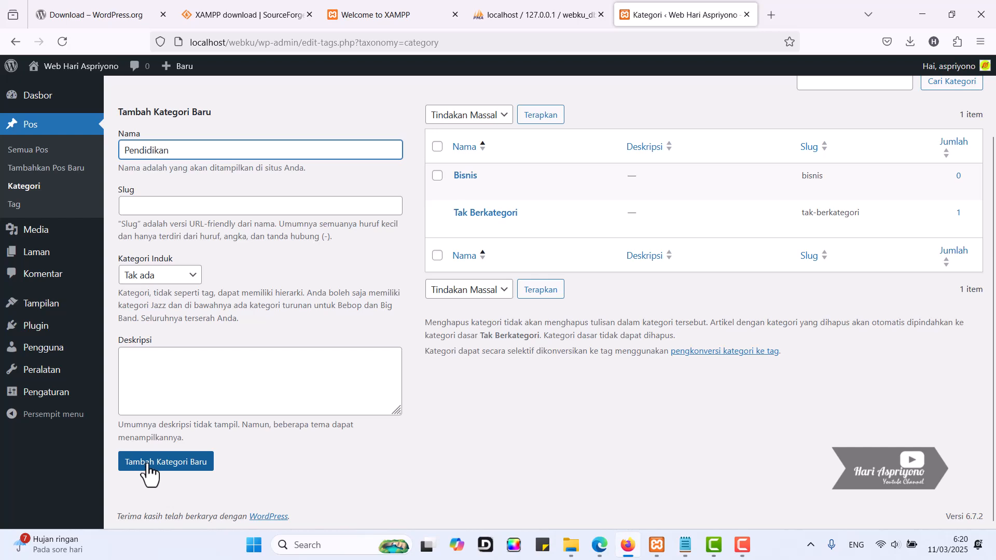
click(147, 465)
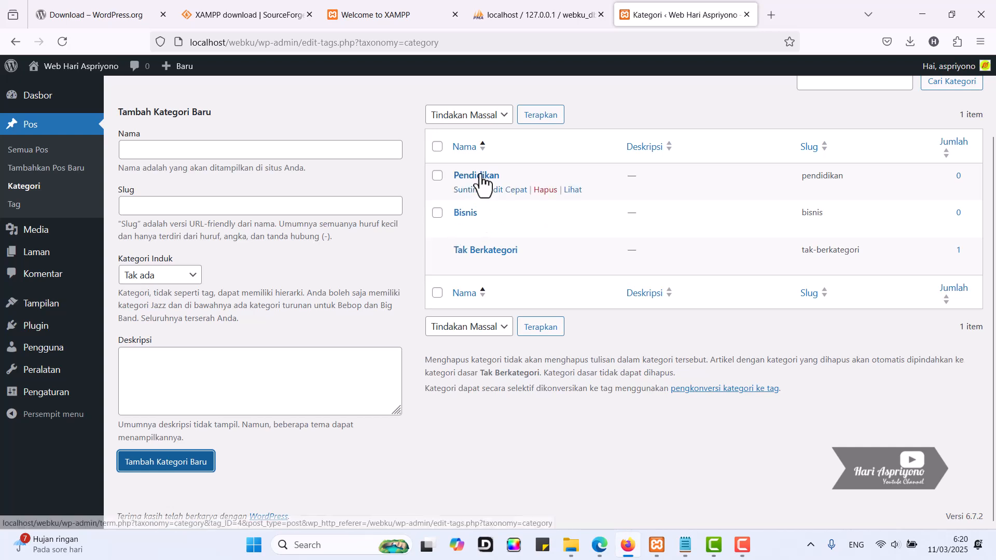
Step: Create a post titled "Memulai Bisnis di Era Digital" and capitalise the opening word "Di" of its paragraph about digital business opportunities
click(58, 169)
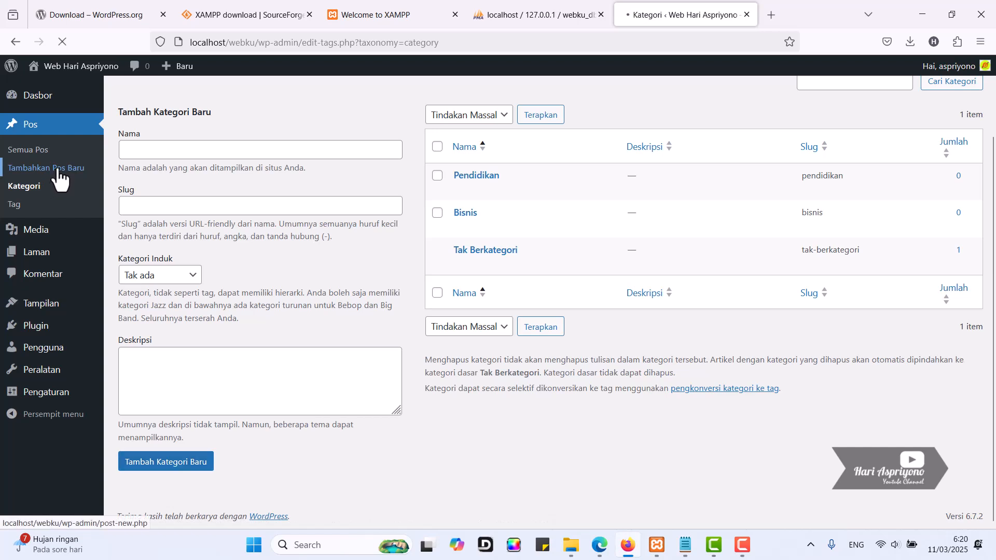
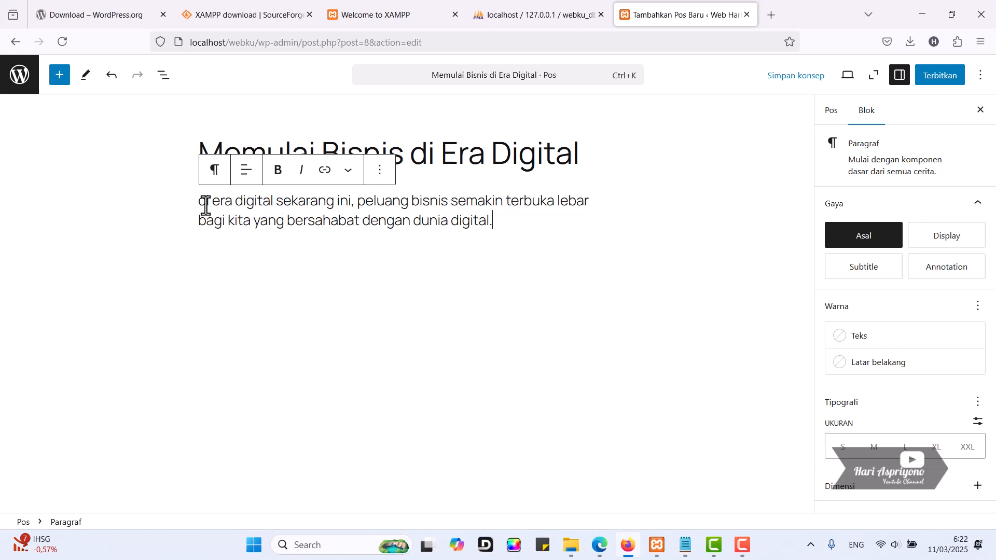
key(BackSpace)
text(D)
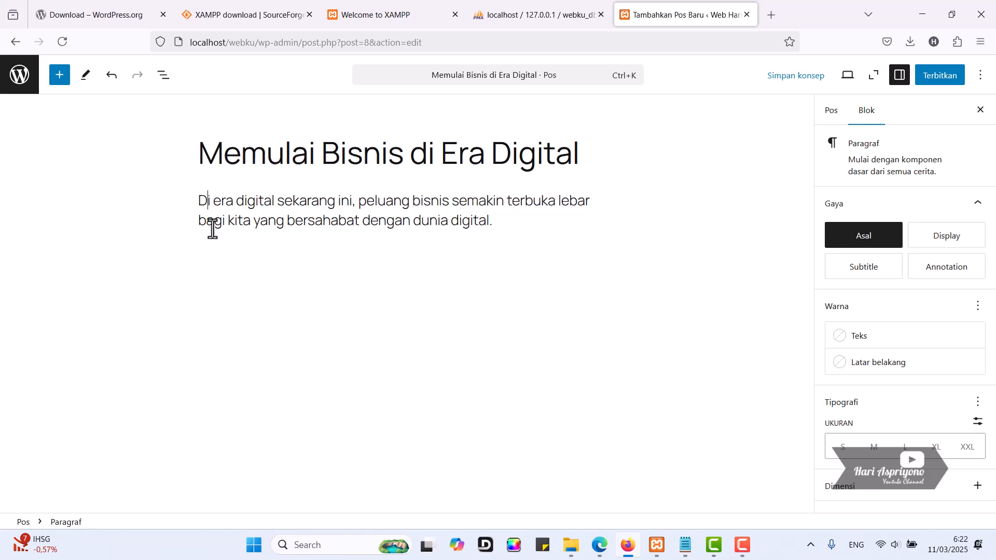
click(511, 226)
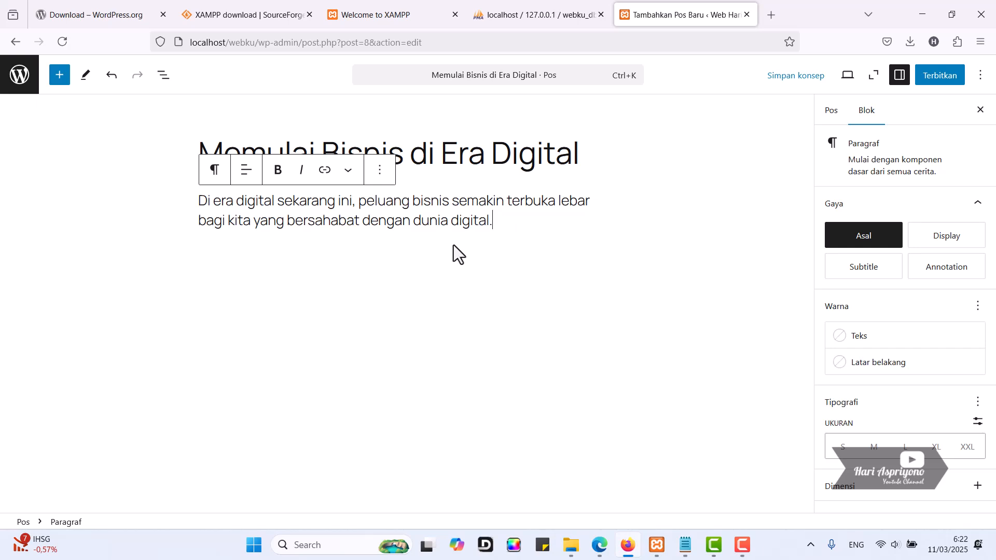
Step: Insert an image block below the opening paragraph of the new post
key(Return)
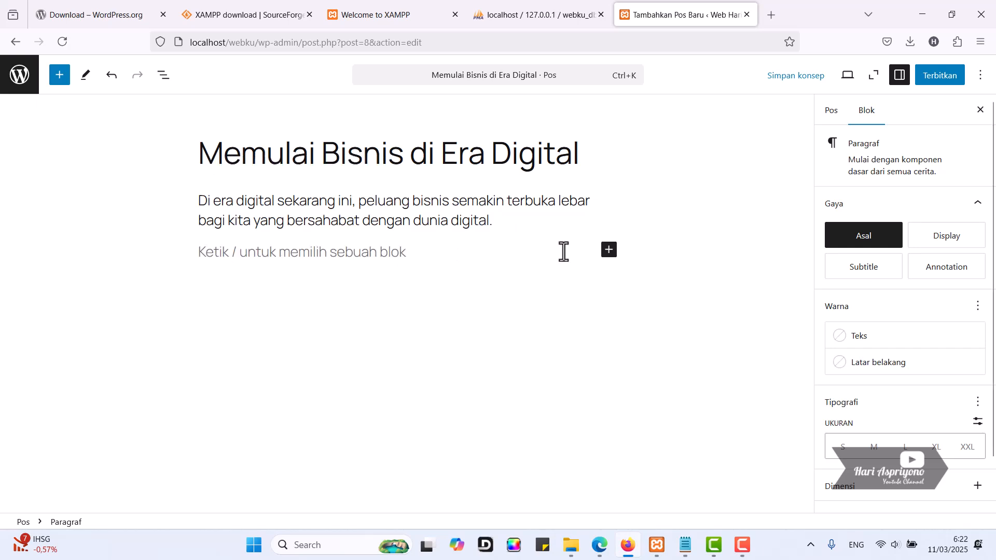
click(609, 251)
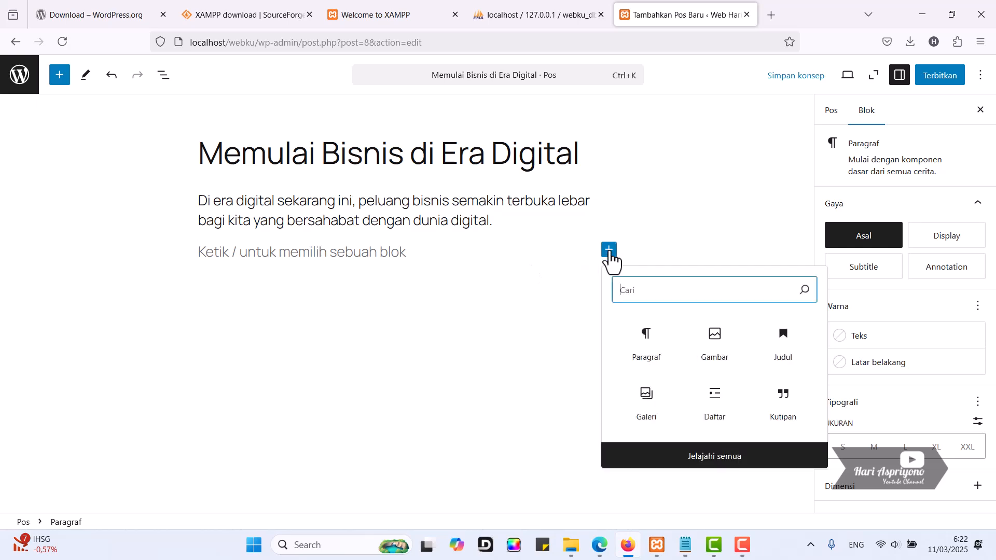
click(715, 345)
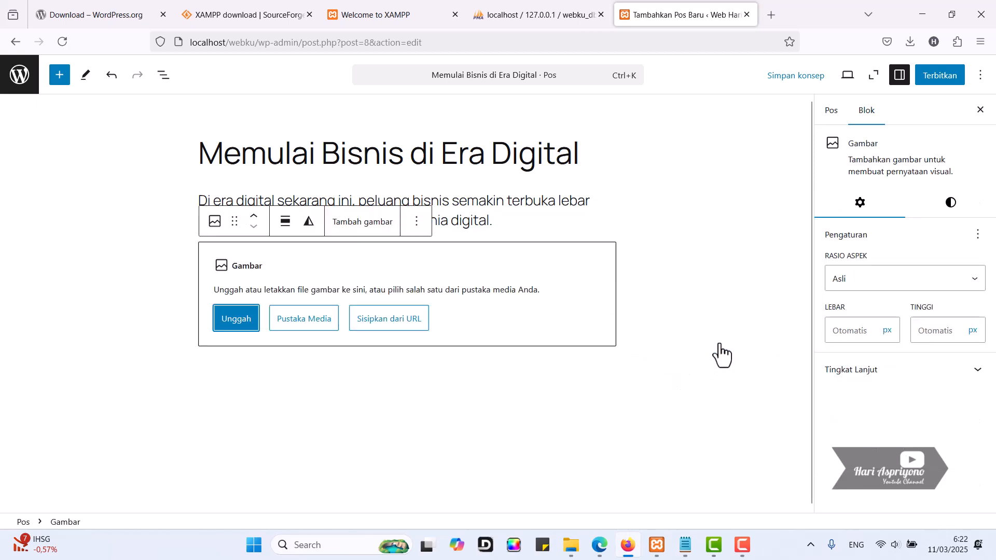
Step: Upload the photo gambar.jpg from the Pictures folder into the image block and check how it appears in the post
click(236, 322)
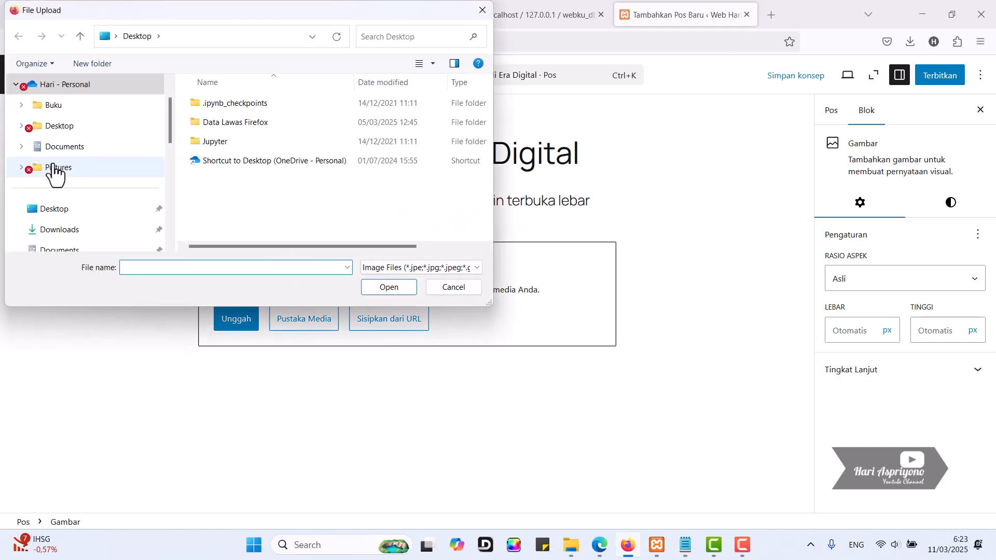
click(55, 171)
scroll(298, 178, down, 5)
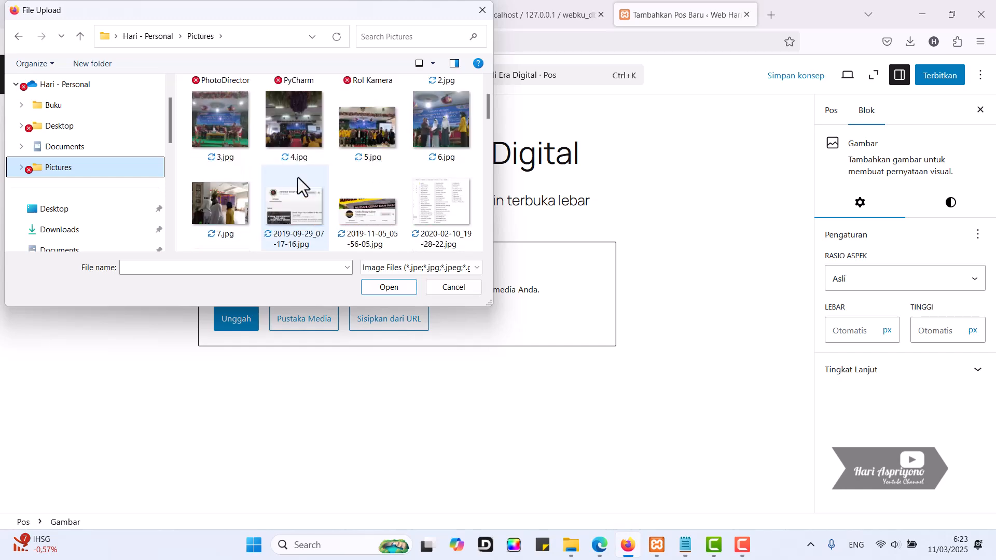
scroll(298, 177, down, 5)
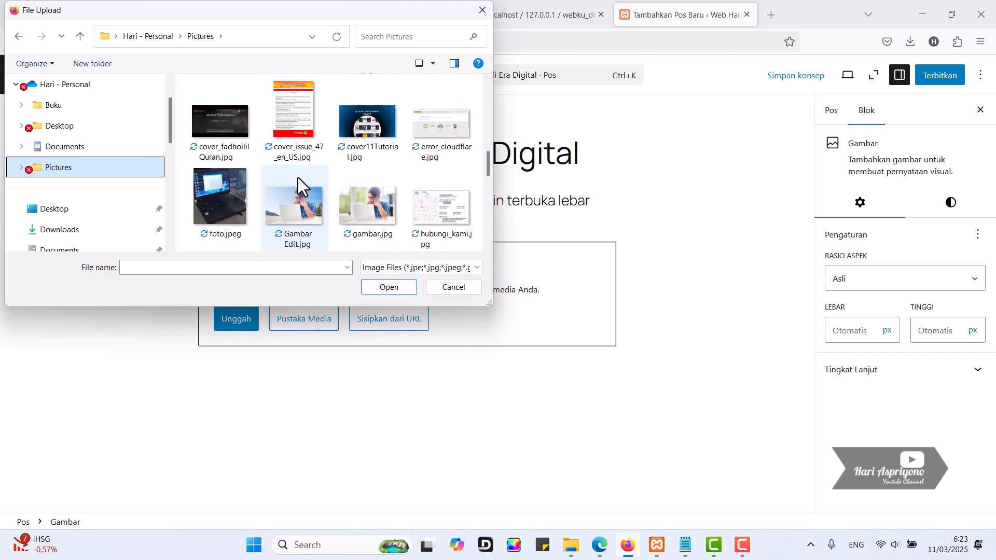
click(366, 126)
double_click(366, 126)
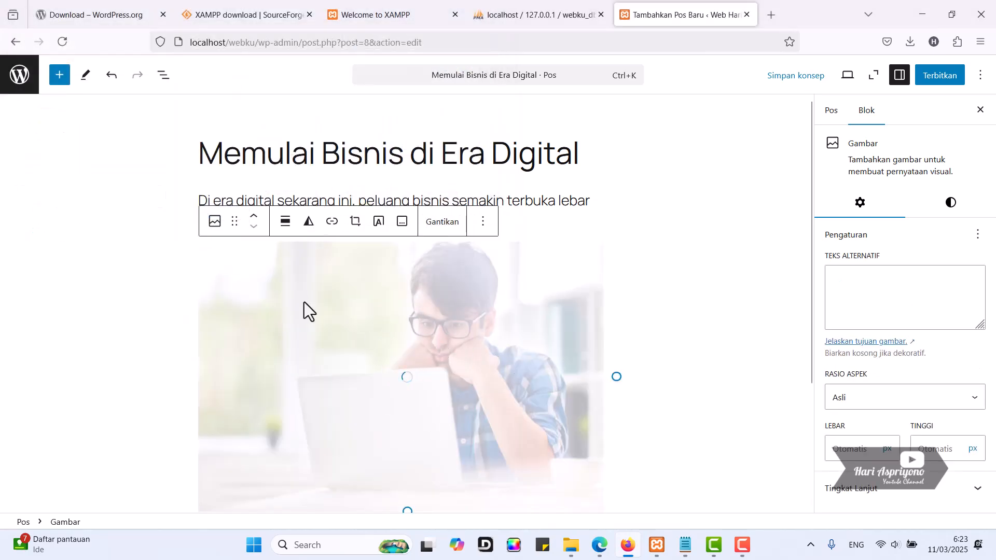
scroll(524, 215, down, 3)
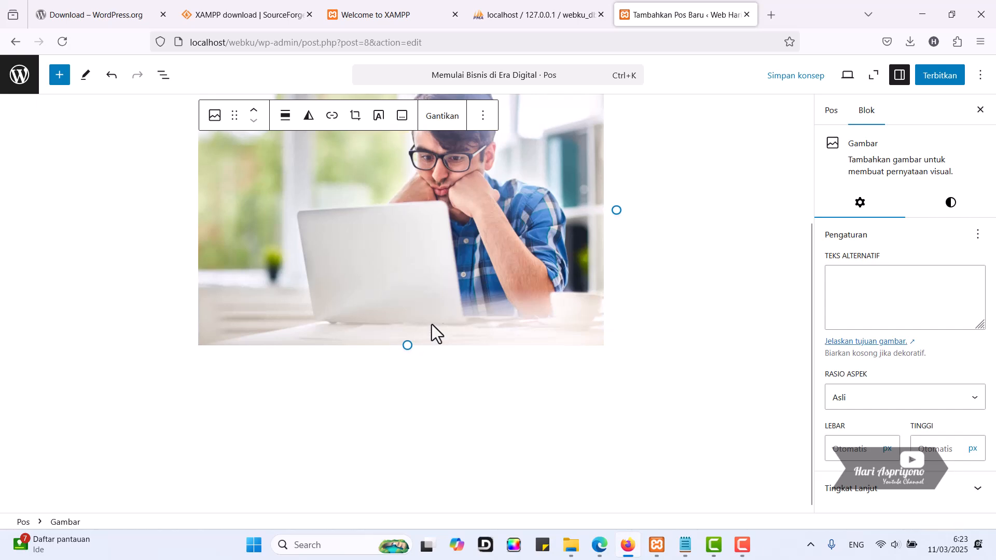
Step: Add the caption "Mikir Bisnis" beneath the laptop photo in the post, leaving the image uncropped
click(646, 269)
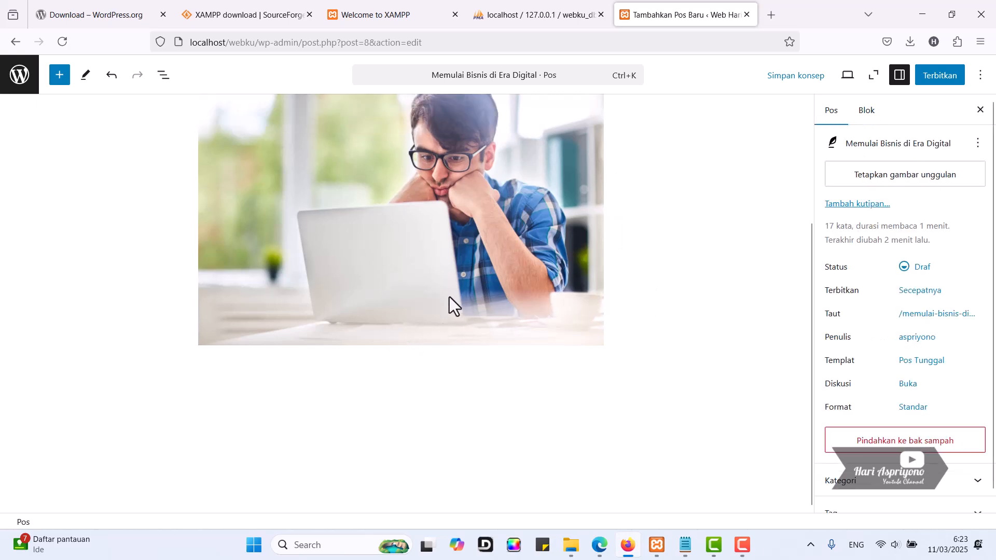
click(435, 243)
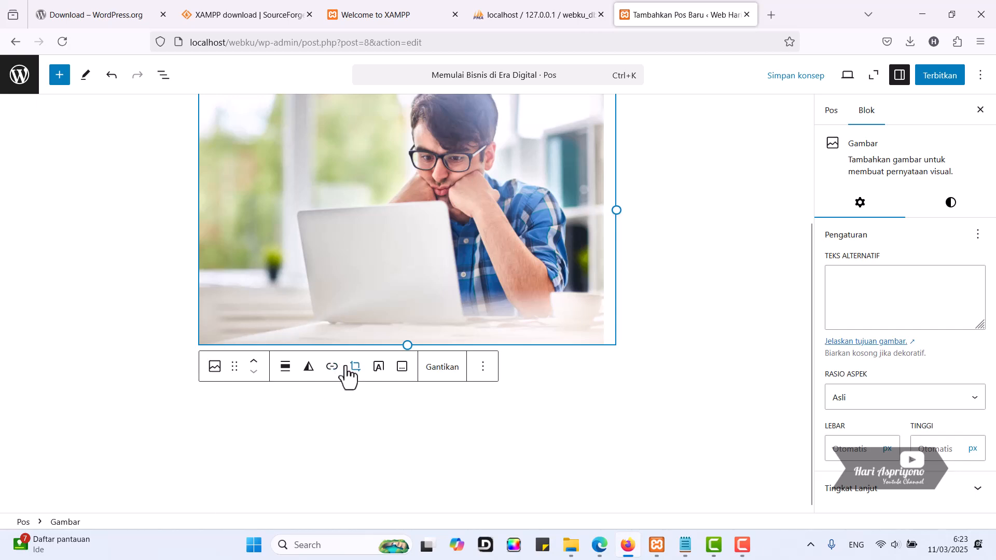
click(403, 367)
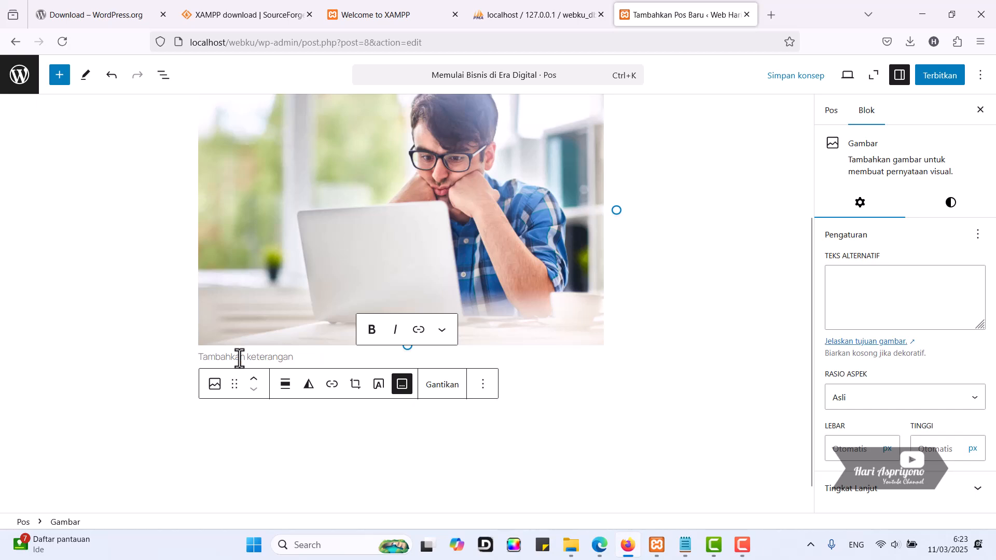
text(Mikir Bi)
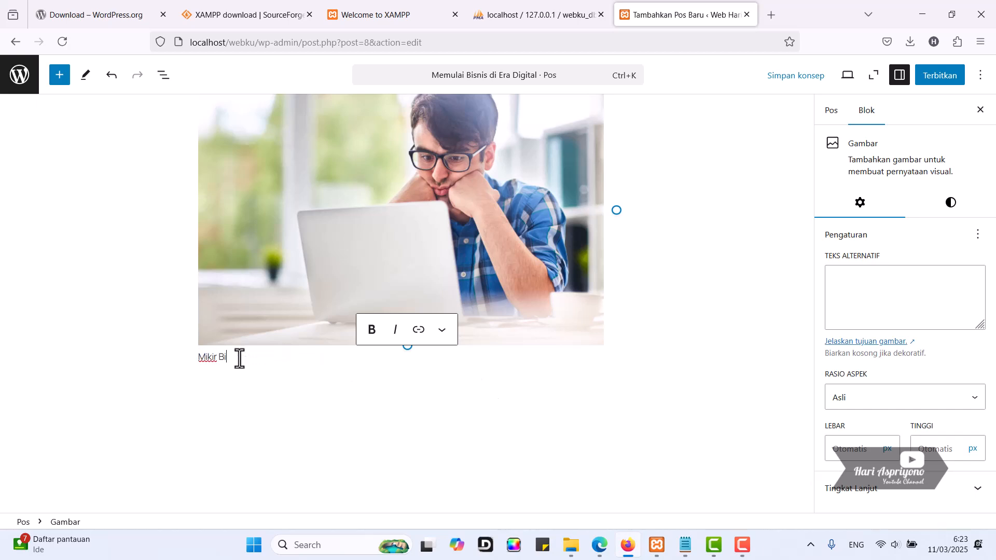
text(snis)
click(356, 384)
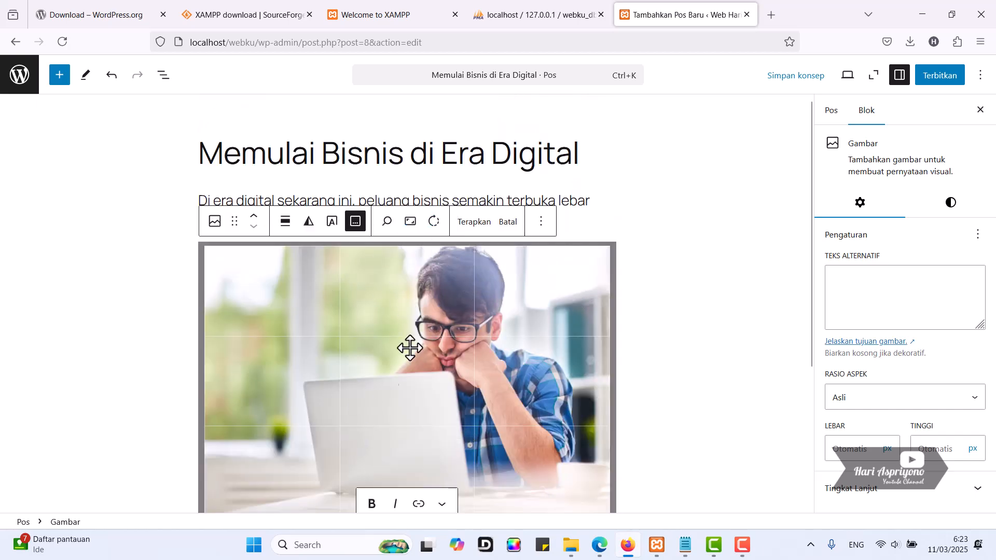
click(693, 277)
Step: Add a paragraph below the image reading "Peluang bisnis seperti berjualan produk digital dan jasa menjadi pilihan bagi anak muda."
scroll(508, 295, down, 5)
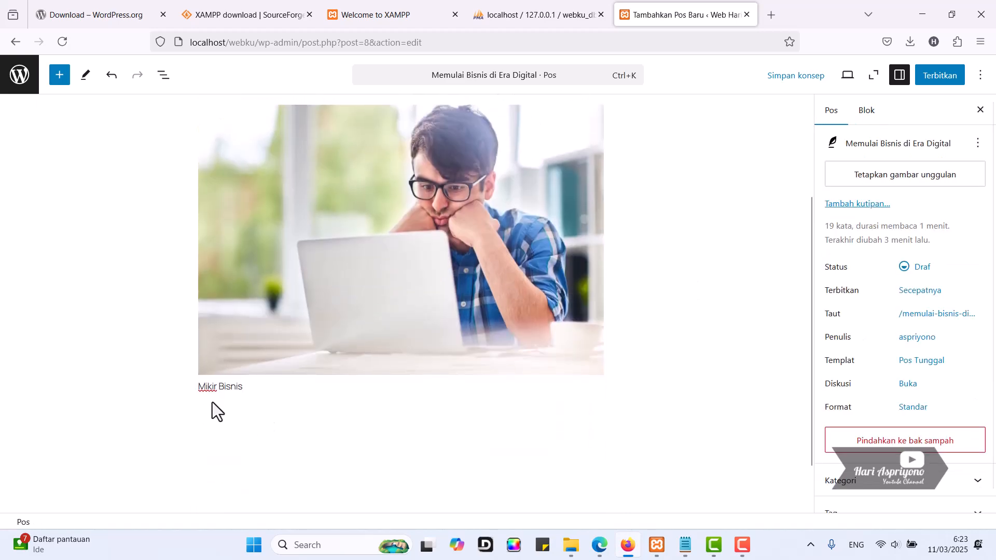
click(213, 412)
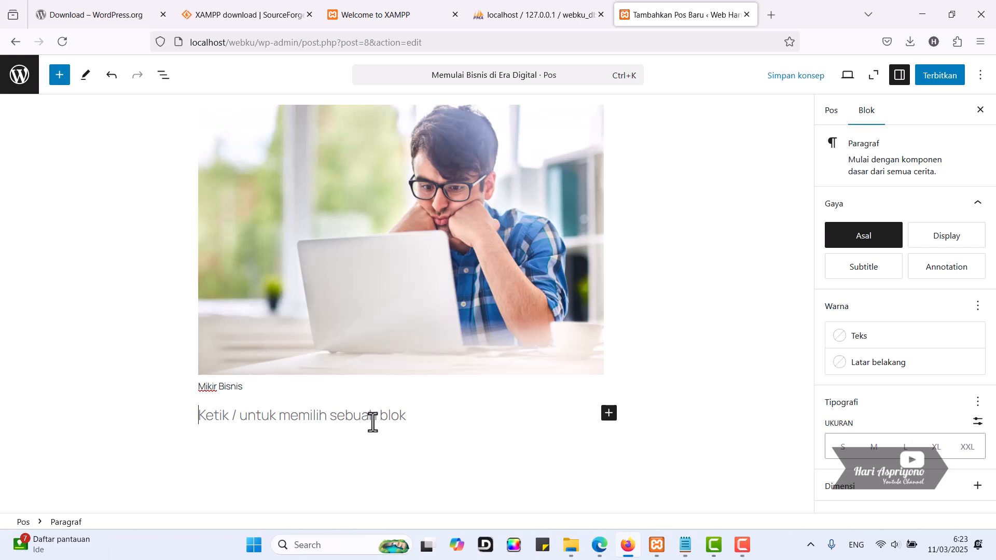
text(Pel)
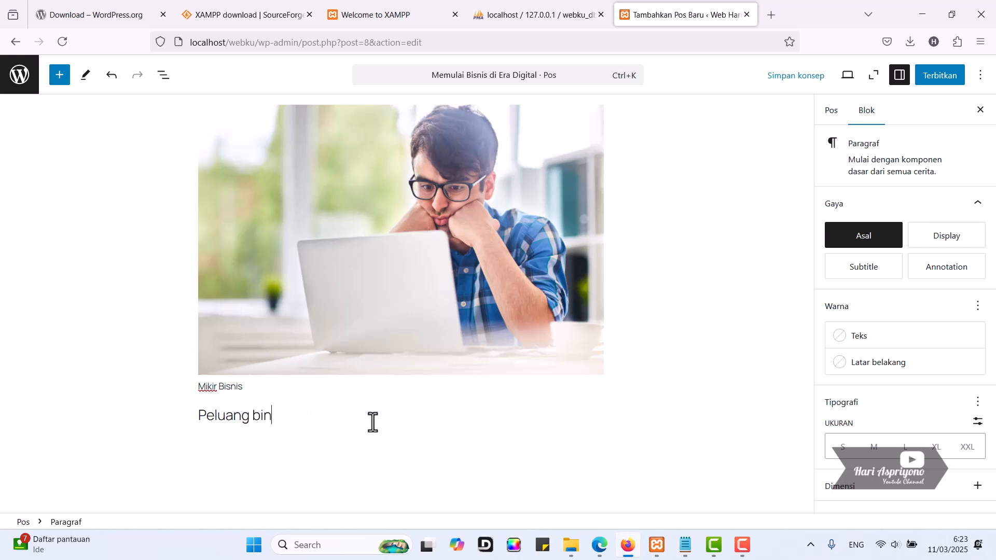
text(uang bisnis seperti berjualan produk)
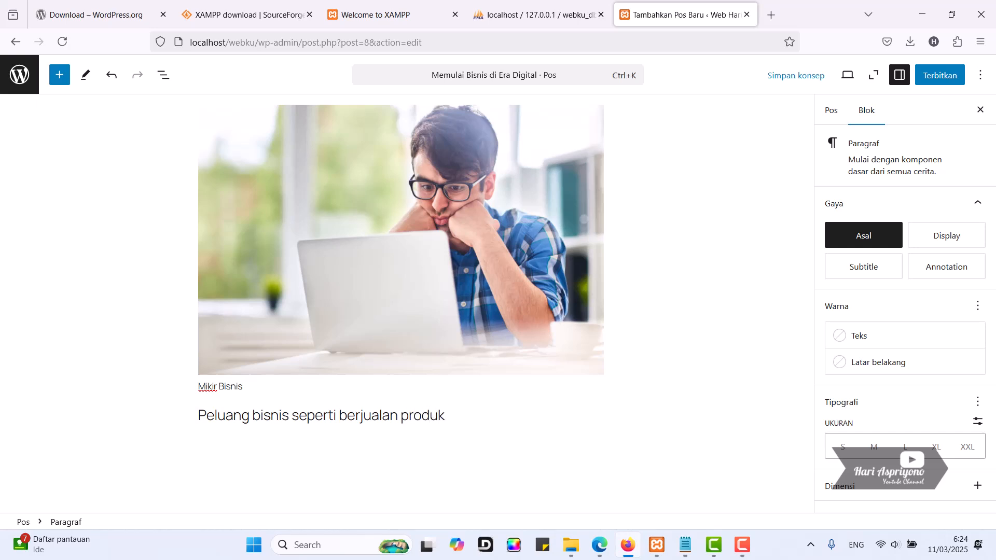
text( digital dan jasa men)
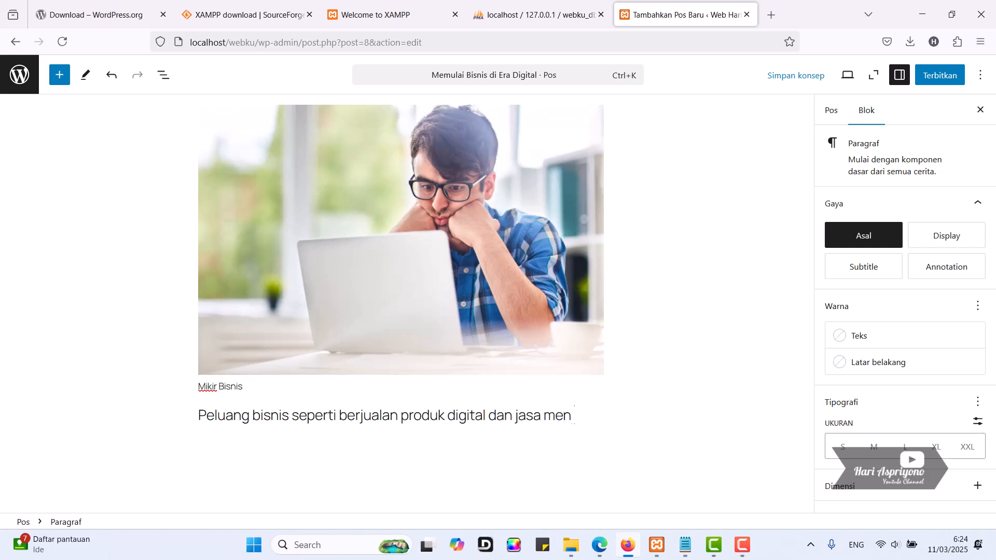
text(jadi pilihan bagi anak muda.)
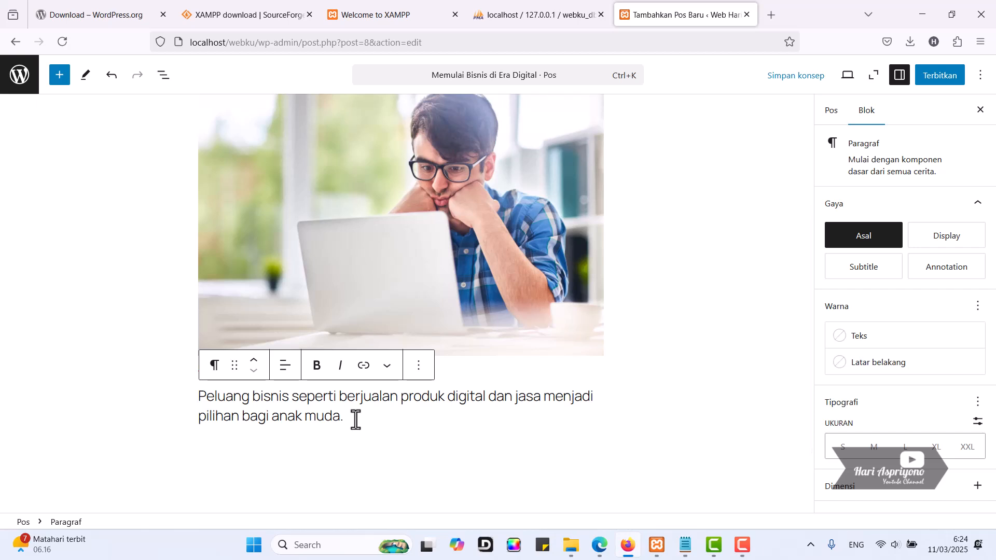
Step: Preview the paragraph styles, try Display on the paragraph below the image, and set it back to Asal
scroll(467, 395, up, 2)
scroll(464, 375, up, 1)
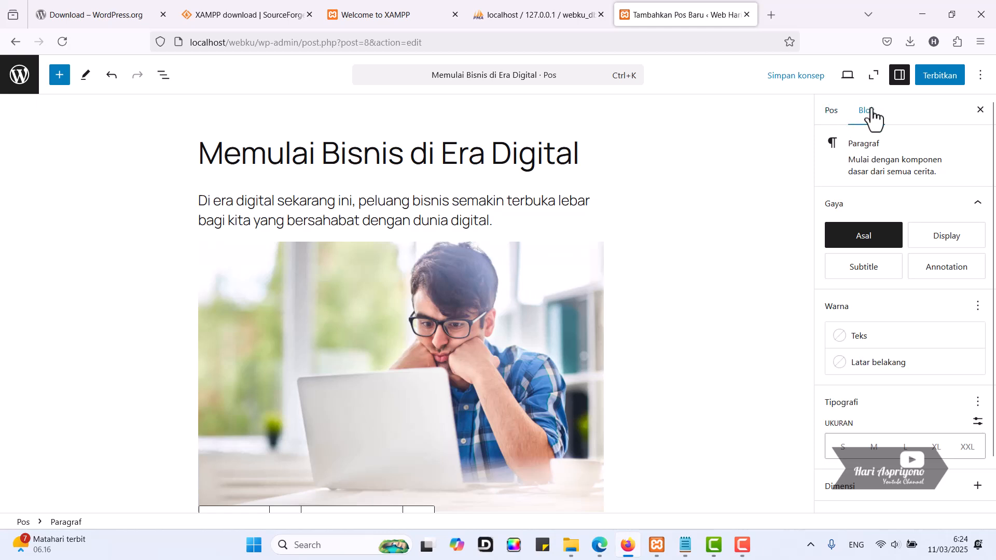
mouse_move(861, 236)
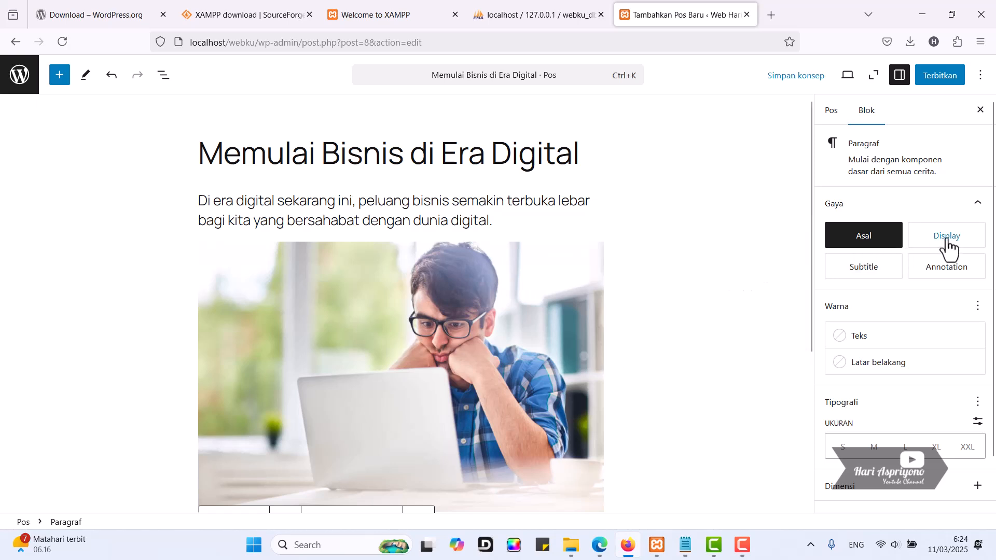
mouse_move(946, 240)
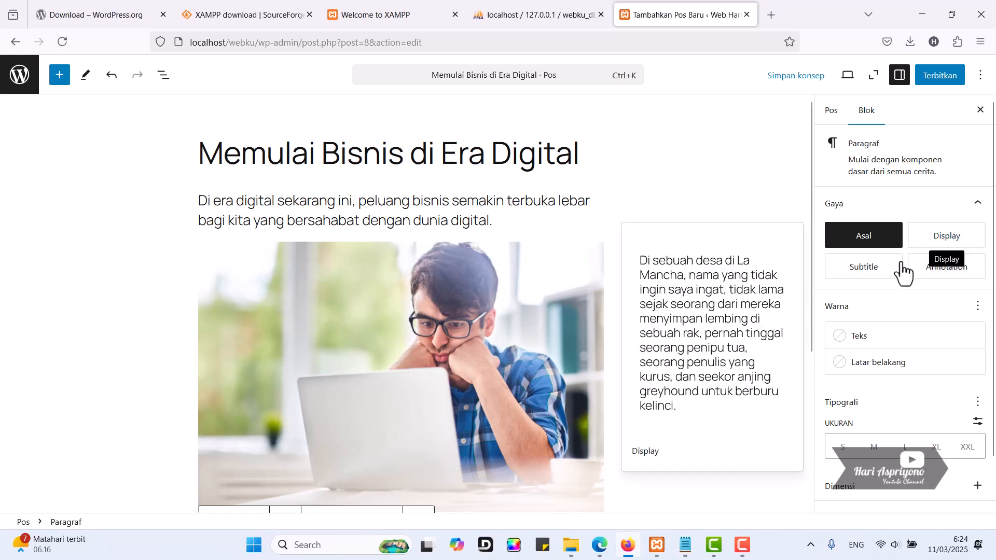
mouse_move(878, 282)
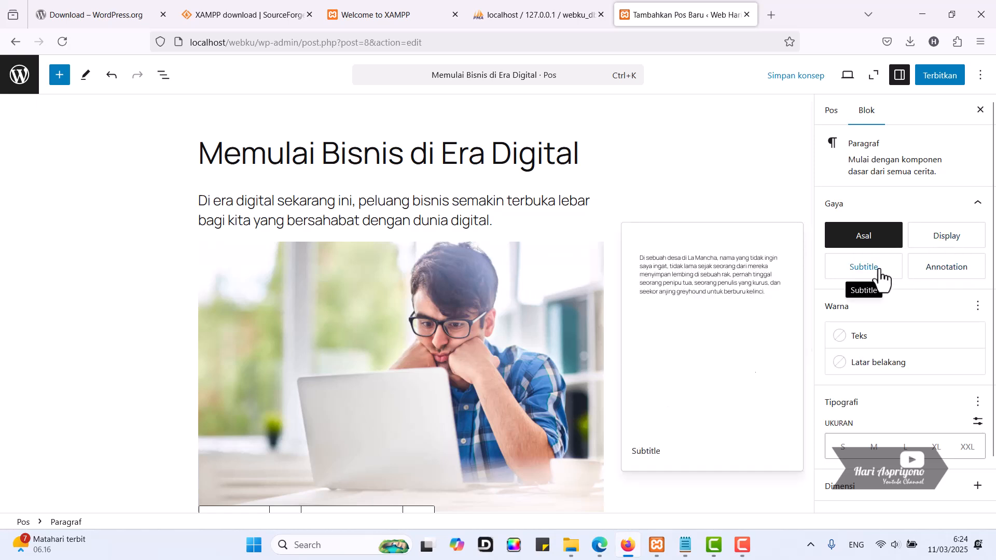
click(942, 242)
scroll(569, 233, down, 6)
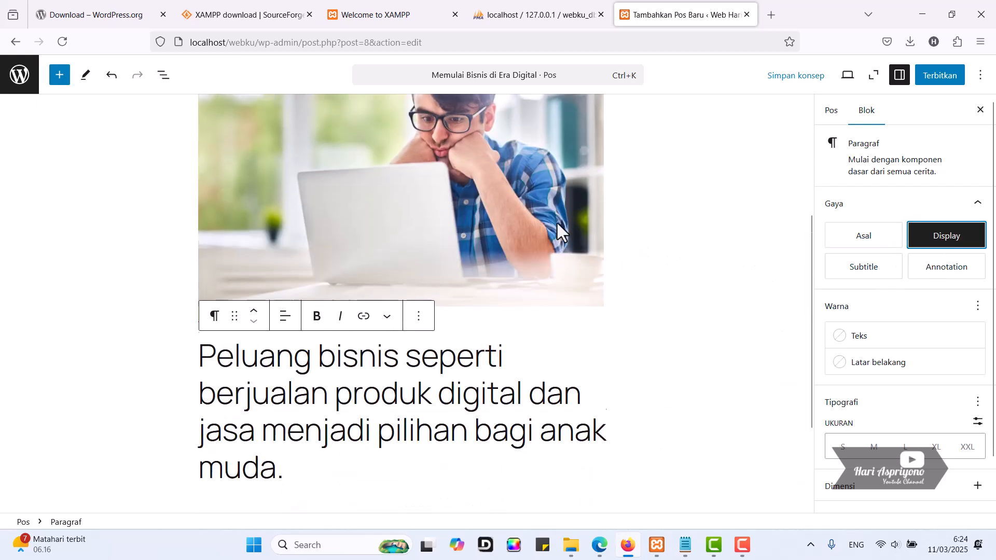
click(864, 240)
Step: Set the text colour of the paragraph below the image to the theme's dark purple
click(354, 332)
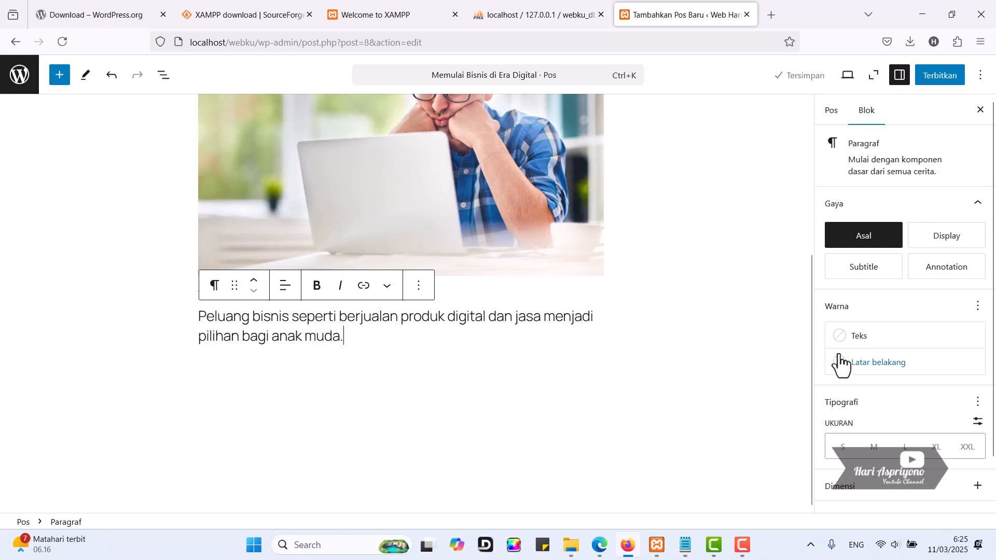
click(858, 337)
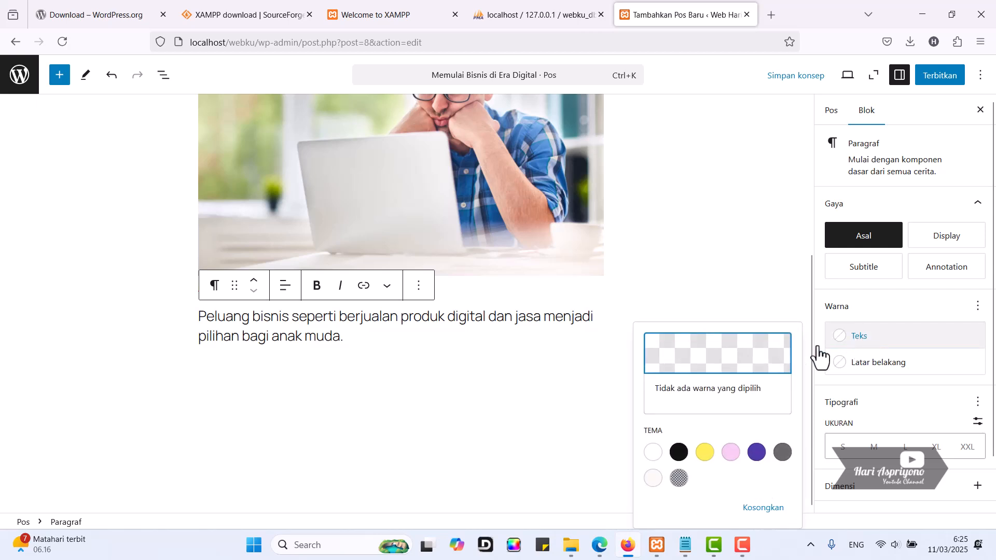
click(757, 452)
click(481, 356)
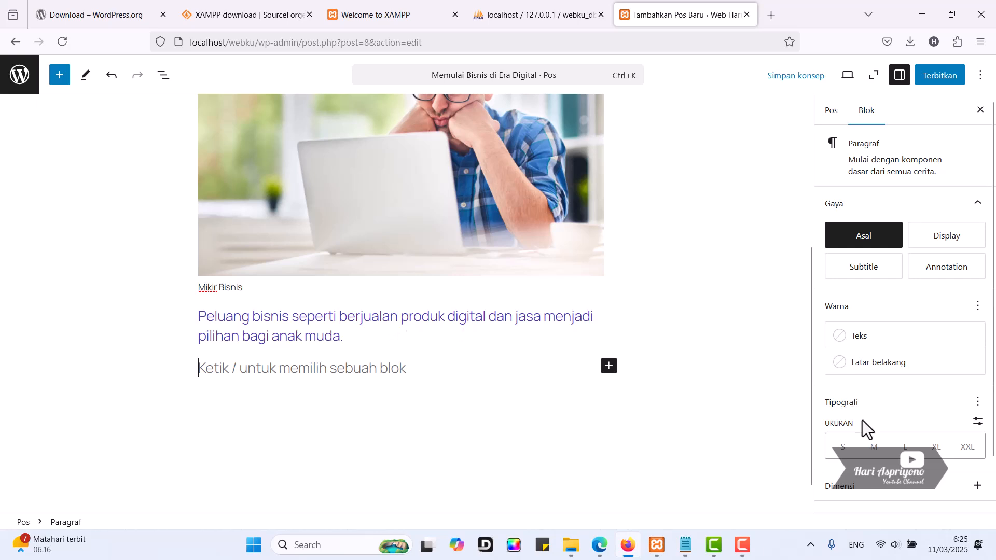
scroll(864, 420, down, 2)
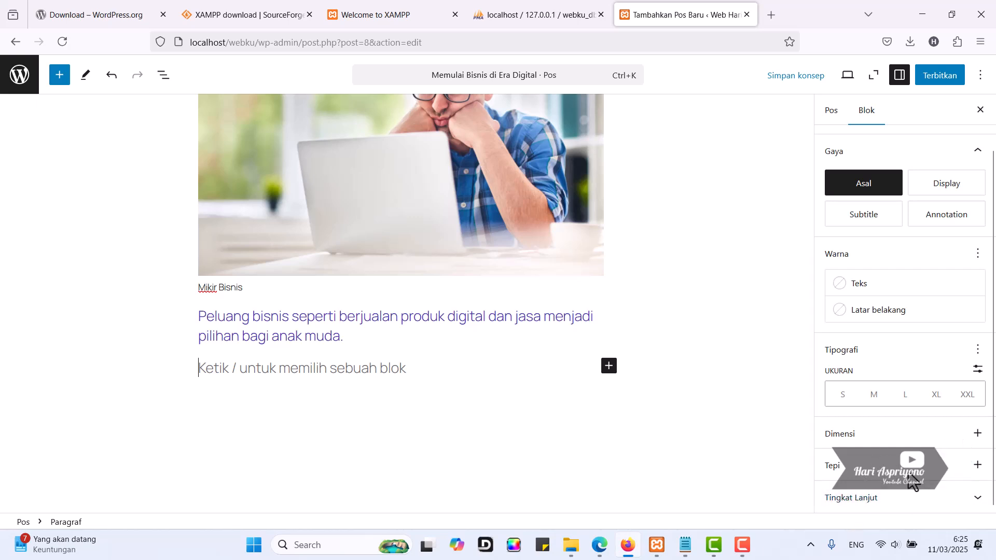
Step: Set gambar.jpg from the media library as the post's featured image
click(829, 119)
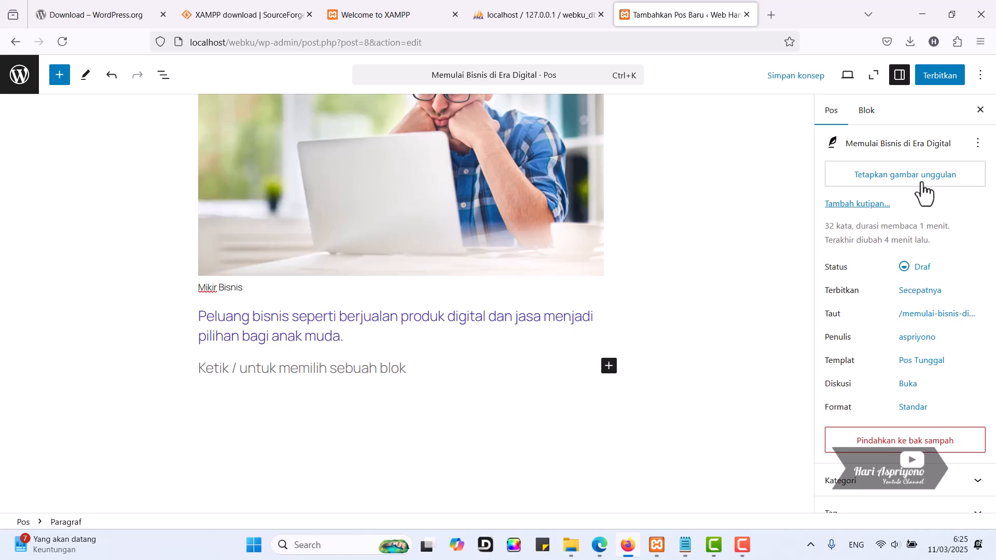
click(887, 177)
click(129, 124)
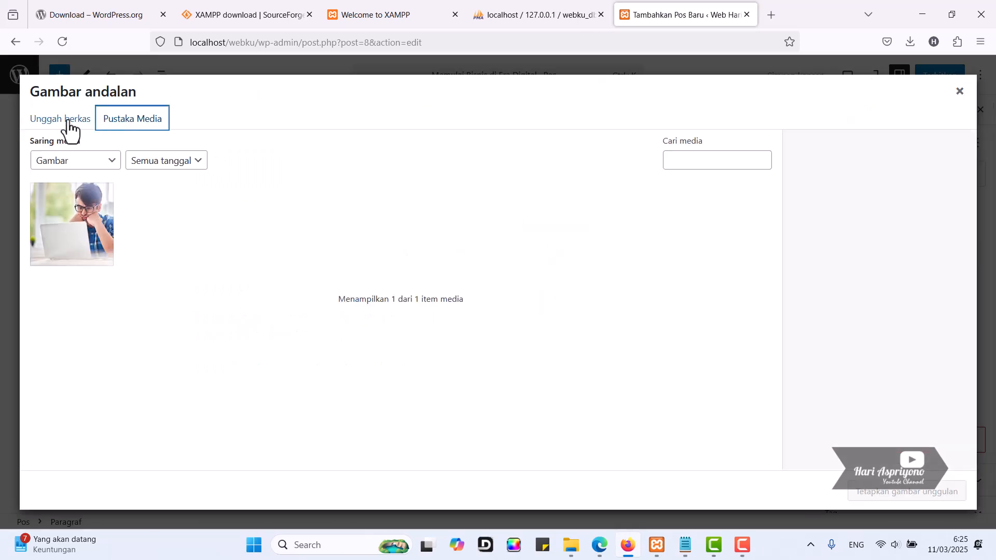
click(78, 238)
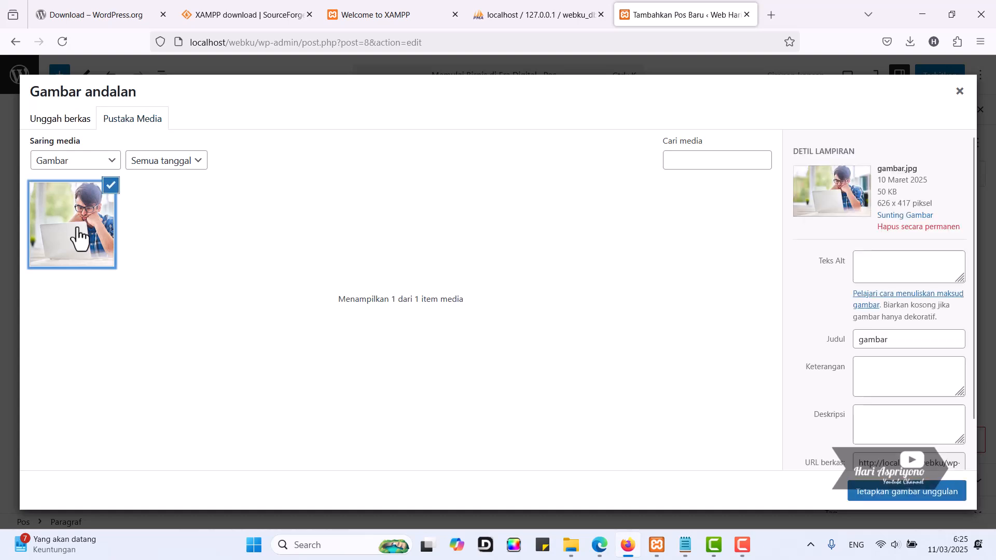
click(921, 501)
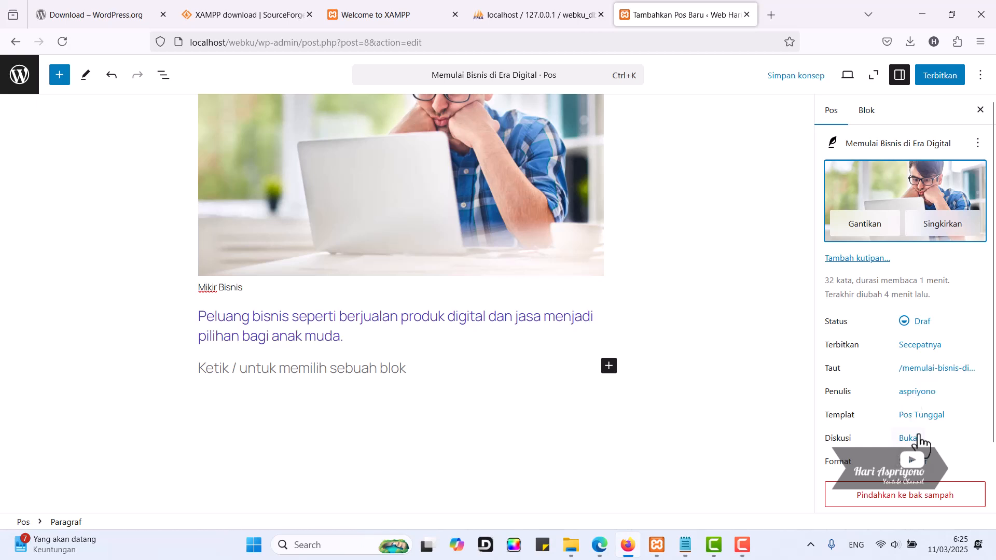
Step: Assign the post to the Bisnis category
scroll(893, 441, down, 2)
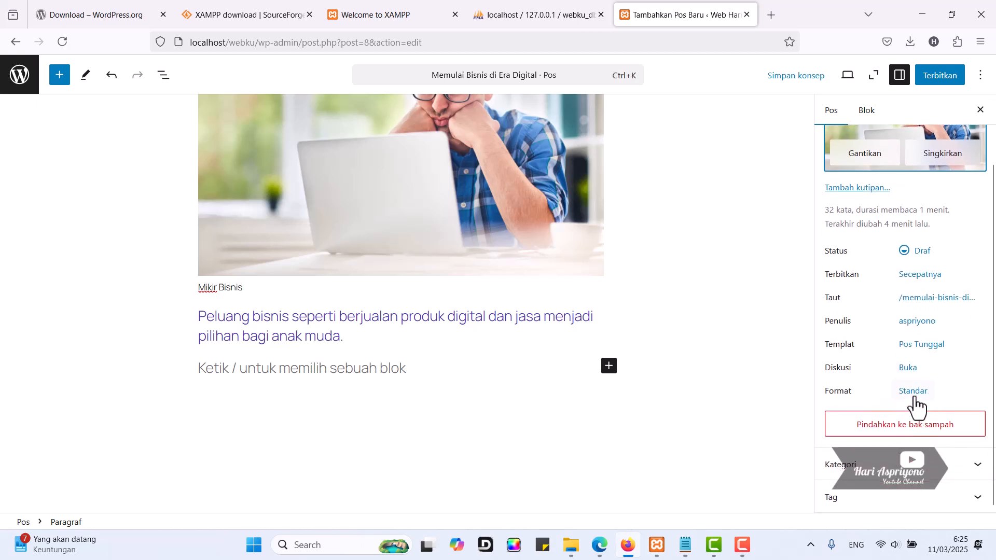
click(975, 470)
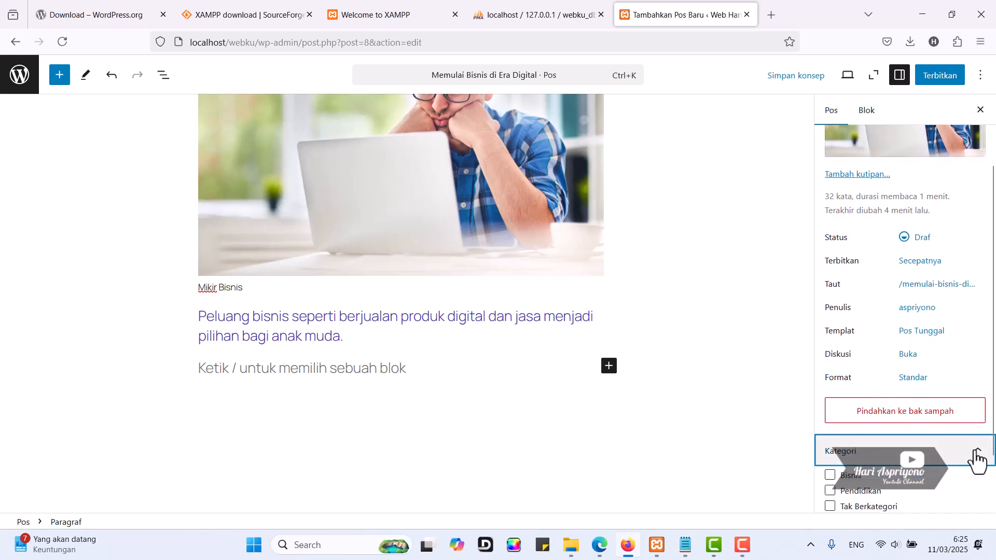
click(974, 460)
click(976, 466)
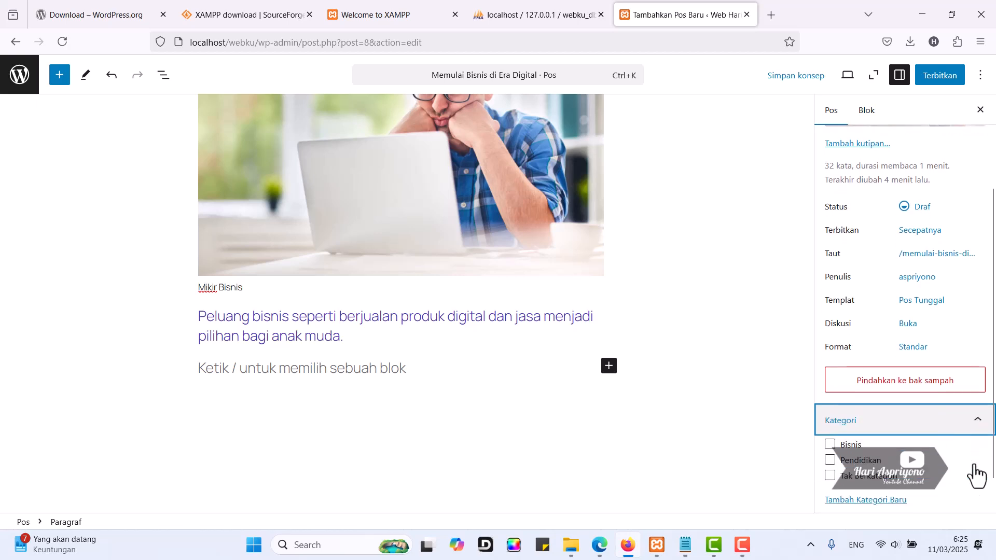
click(829, 444)
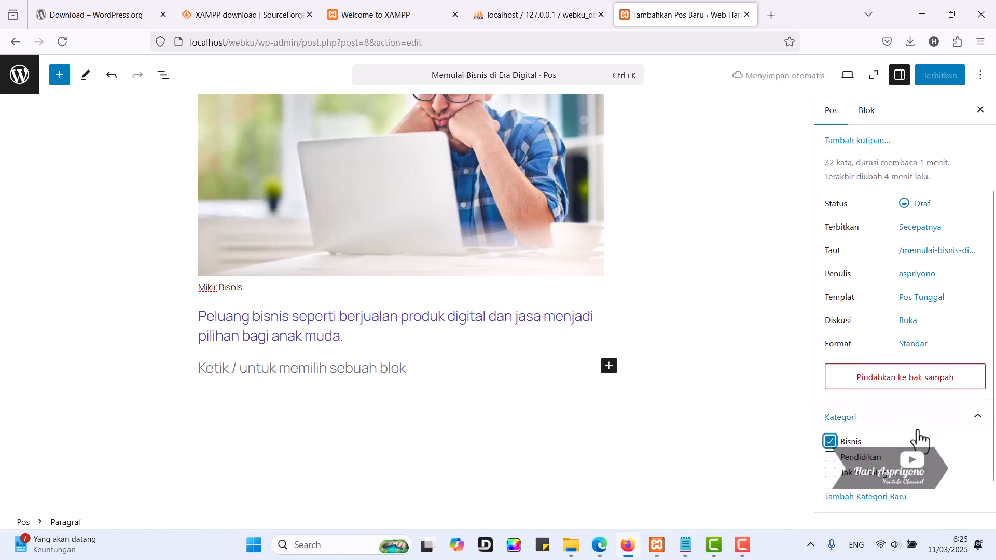
Step: Publish the post "Memulai Bisnis di Era Digital" with public visibility and immediate publication
scroll(958, 444, down, 1)
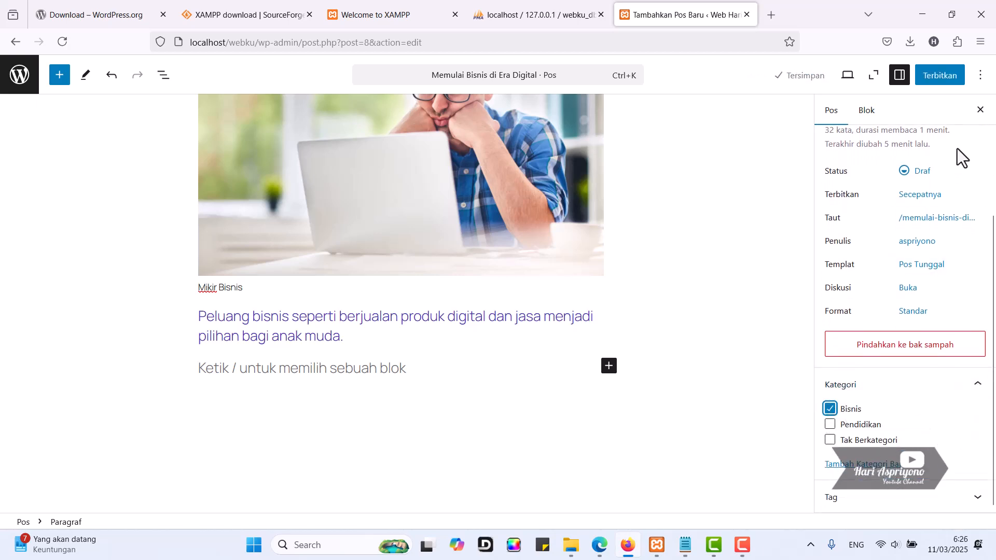
click(941, 76)
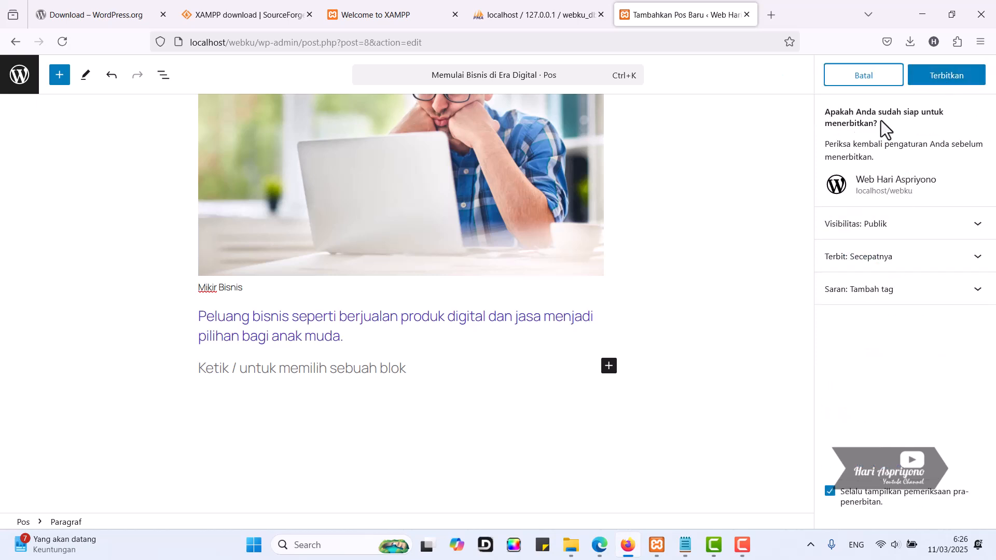
click(950, 77)
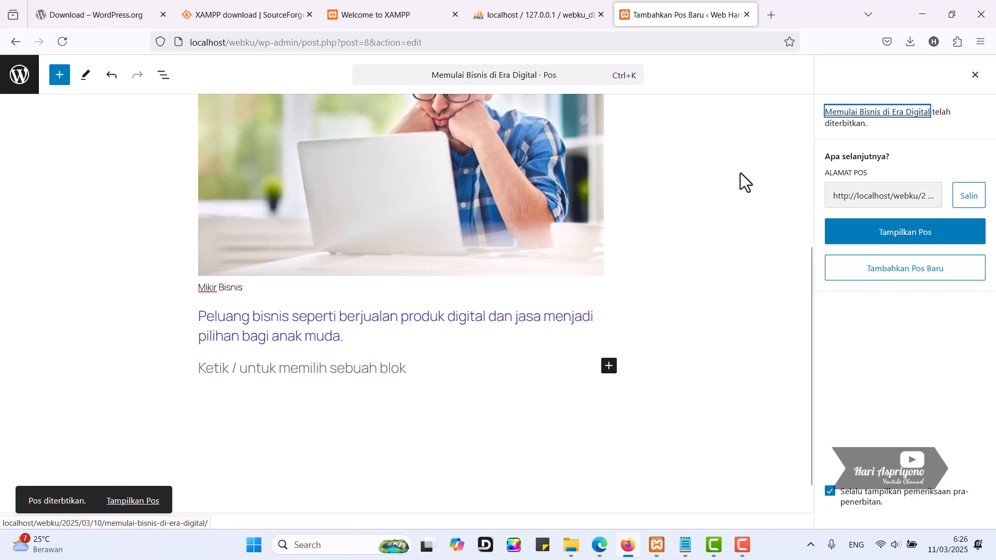
Step: Open the published post on the site and check its featured image, category, captioned photo and coloured closing paragraph
click(905, 238)
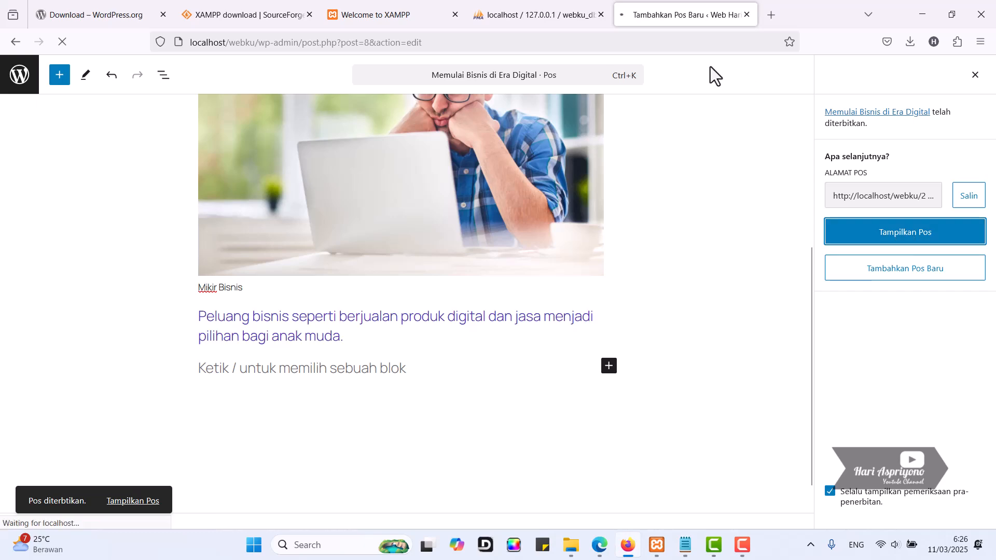
scroll(520, 183, down, 5)
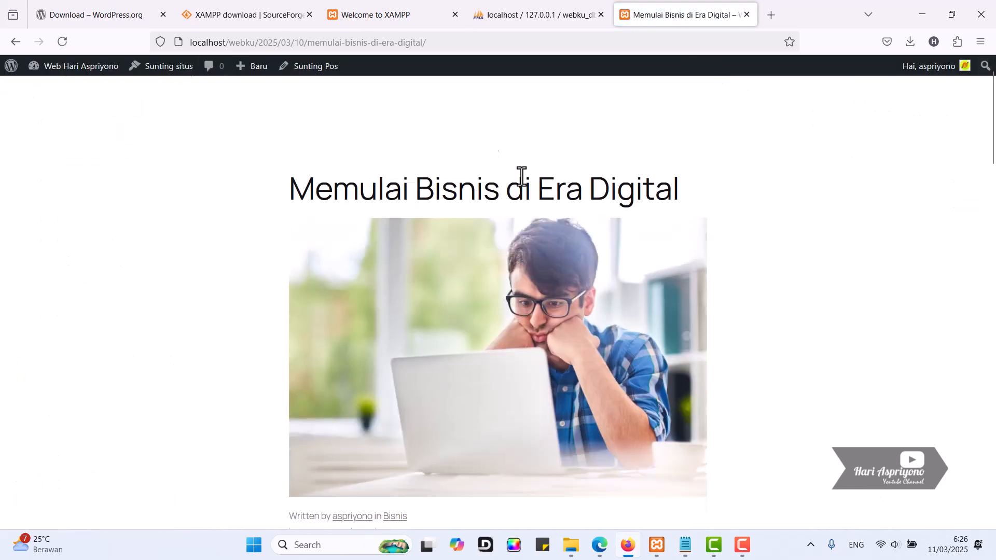
scroll(672, 298, down, 5)
scroll(680, 303, up, 12)
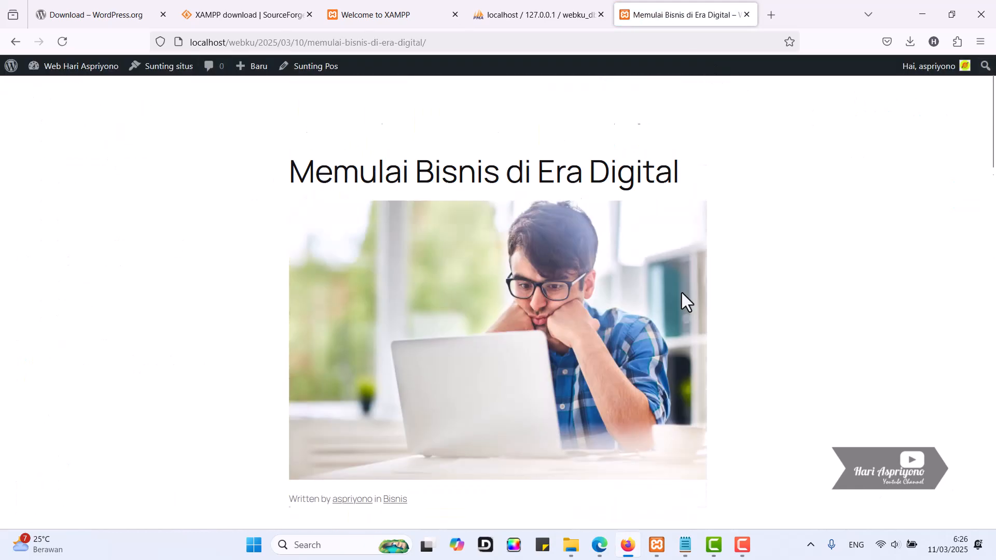
scroll(499, 270, down, 8)
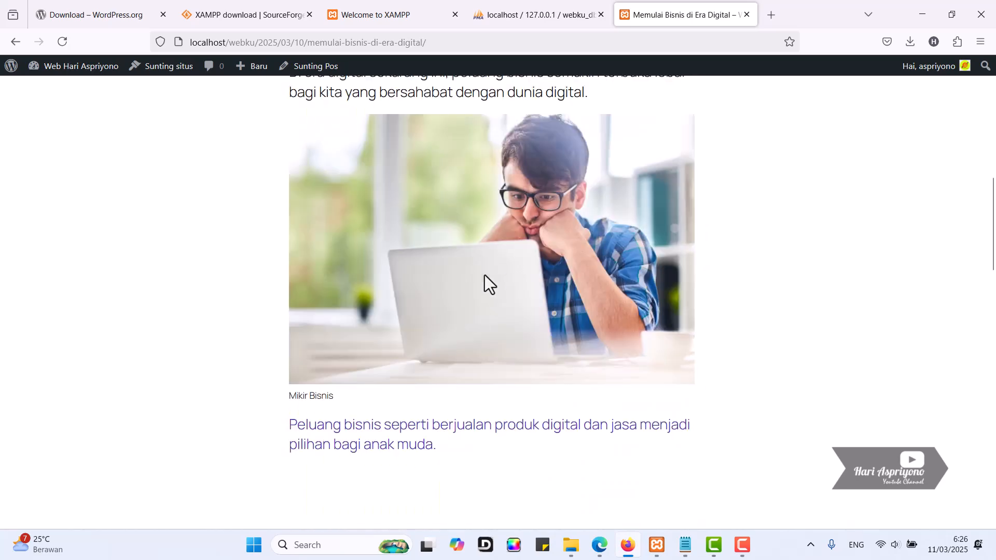
Step: Return from the published post to the site's dashboard and open the list of all posts
scroll(463, 257, up, 5)
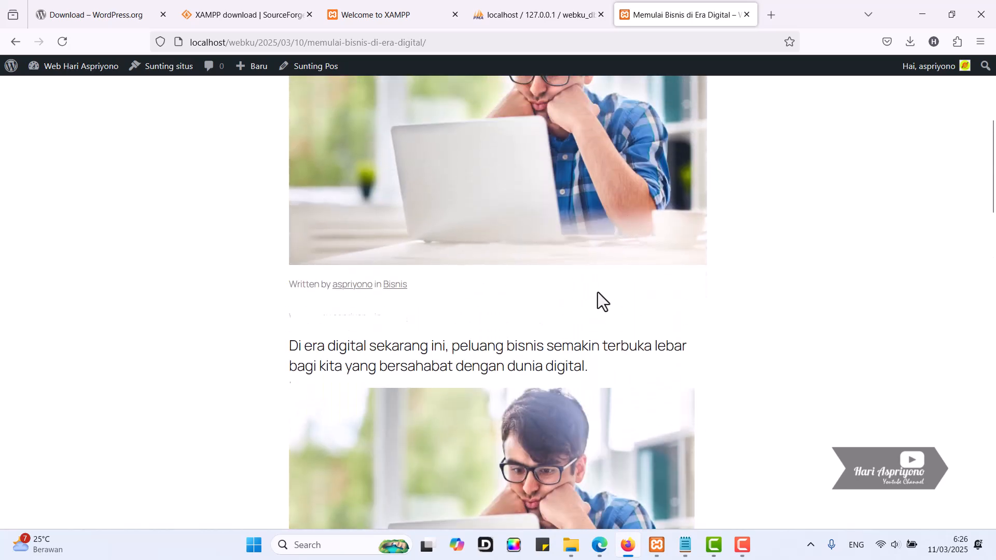
scroll(598, 291, up, 5)
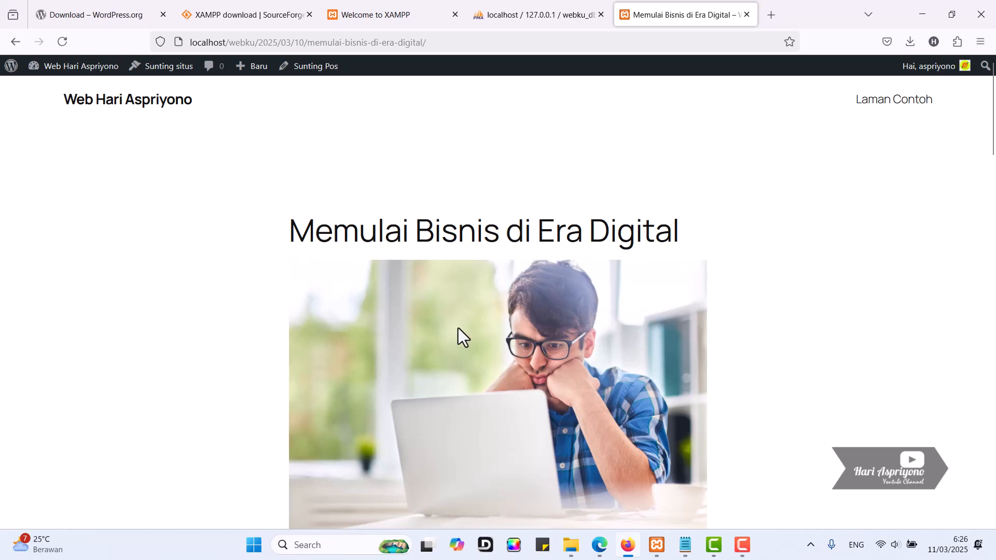
mouse_move(66, 69)
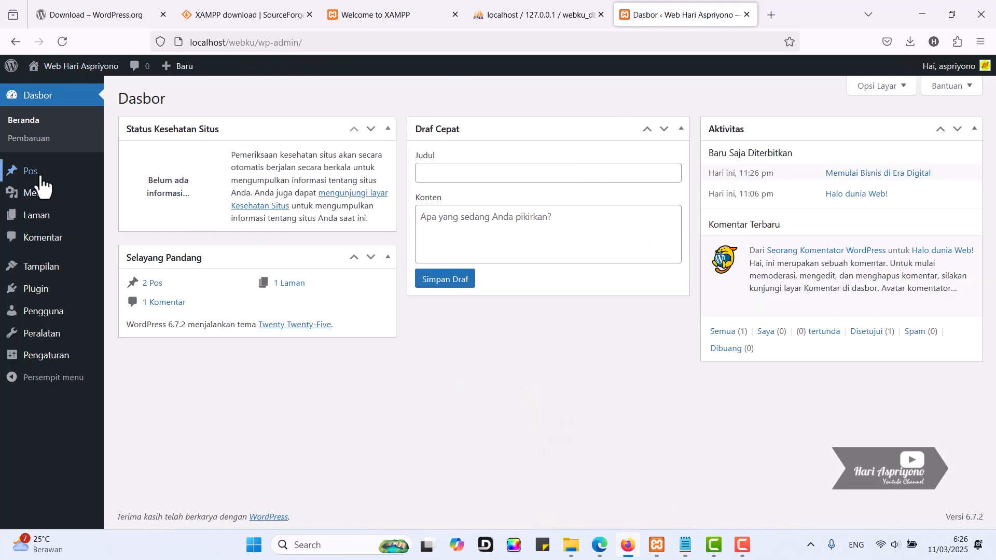
mouse_move(33, 176)
click(149, 172)
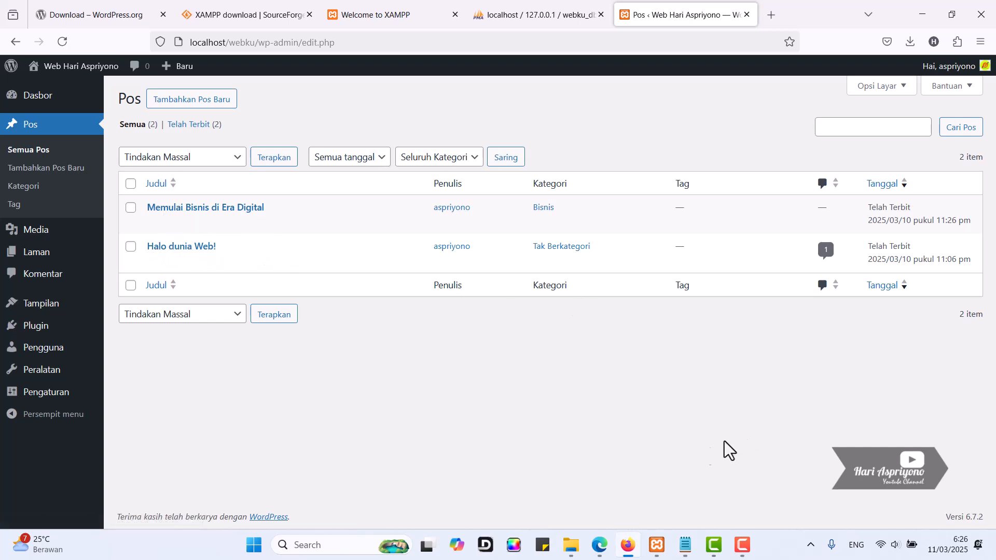
Step: Switch to Edge, reload the localhost/webku home page and examine how the new business post and the older post appear in the blog
click(599, 545)
click(48, 38)
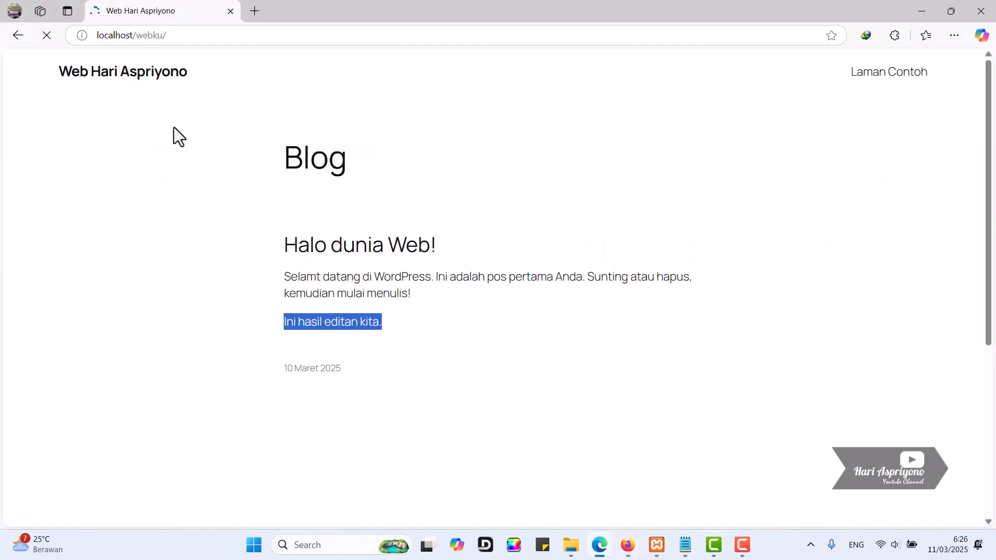
scroll(447, 280, down, 10)
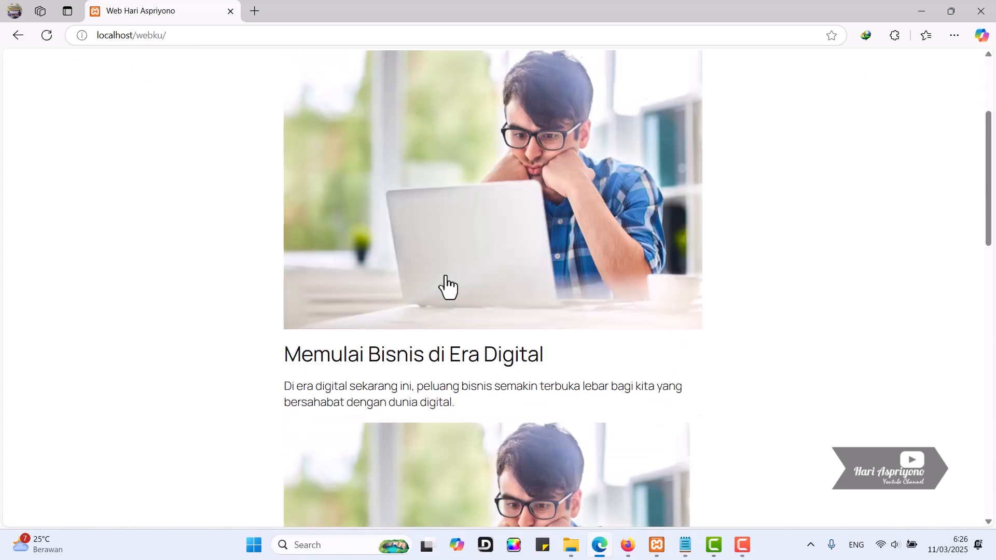
scroll(433, 207, up, 7)
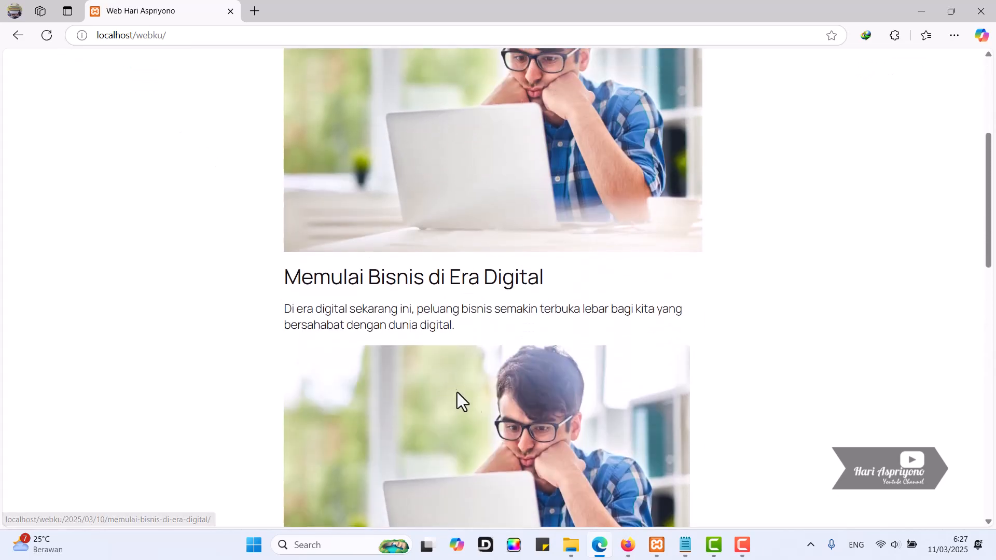
scroll(464, 387, down, 3)
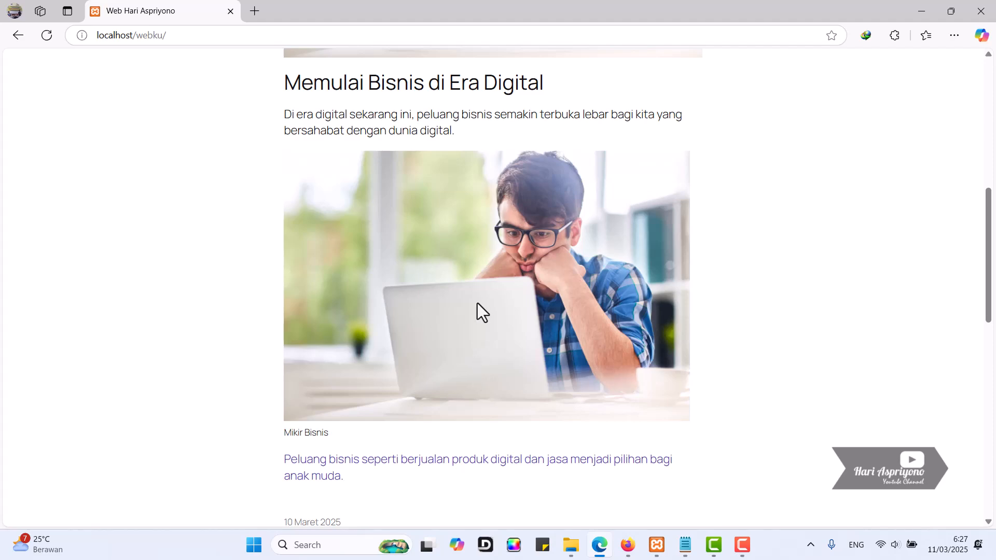
scroll(467, 291, up, 7)
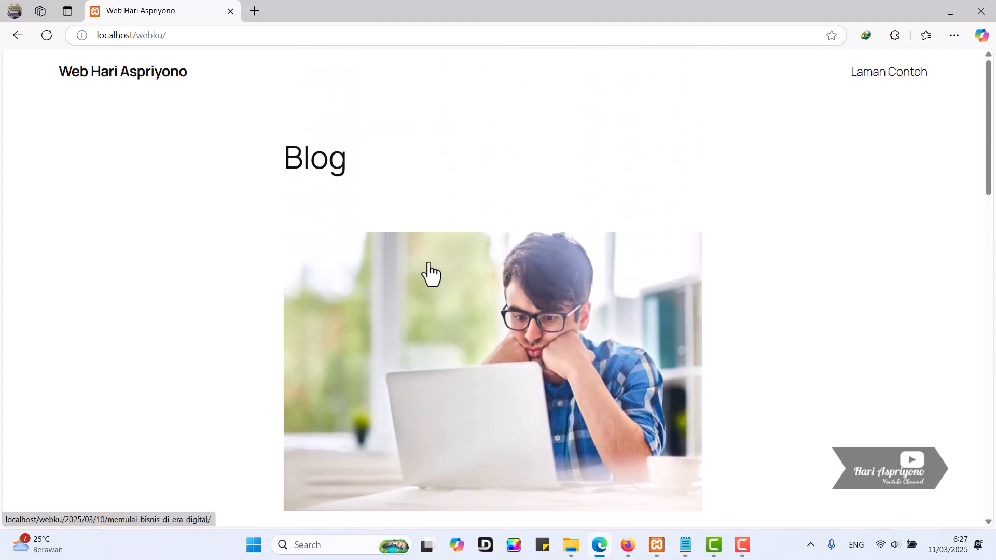
scroll(423, 280, down, 4)
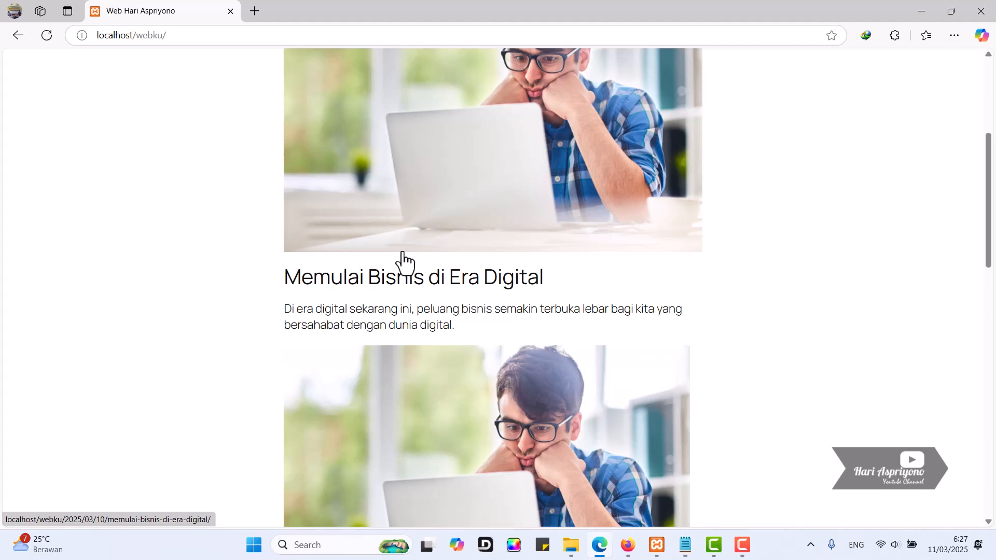
scroll(410, 262, down, 8)
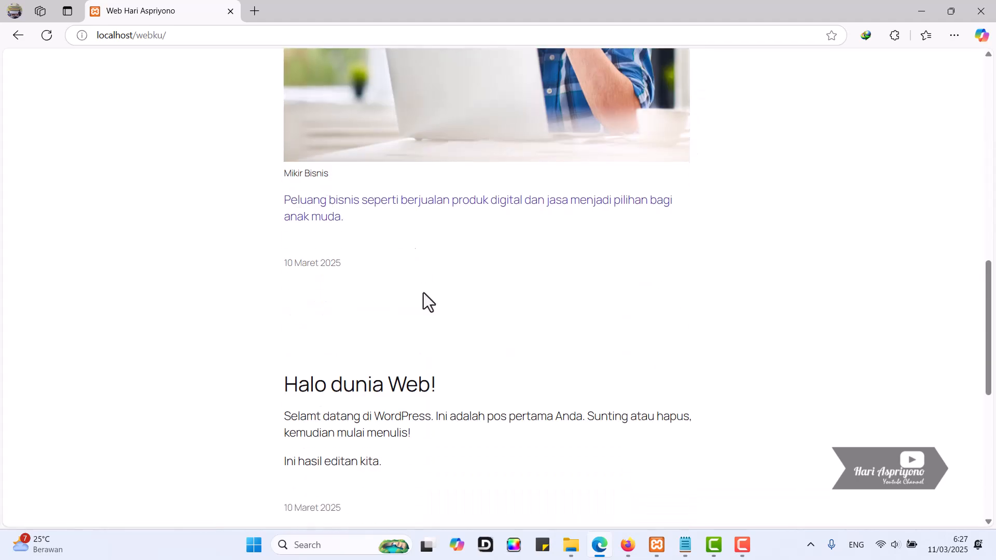
scroll(614, 319, down, 1)
scroll(614, 318, up, 13)
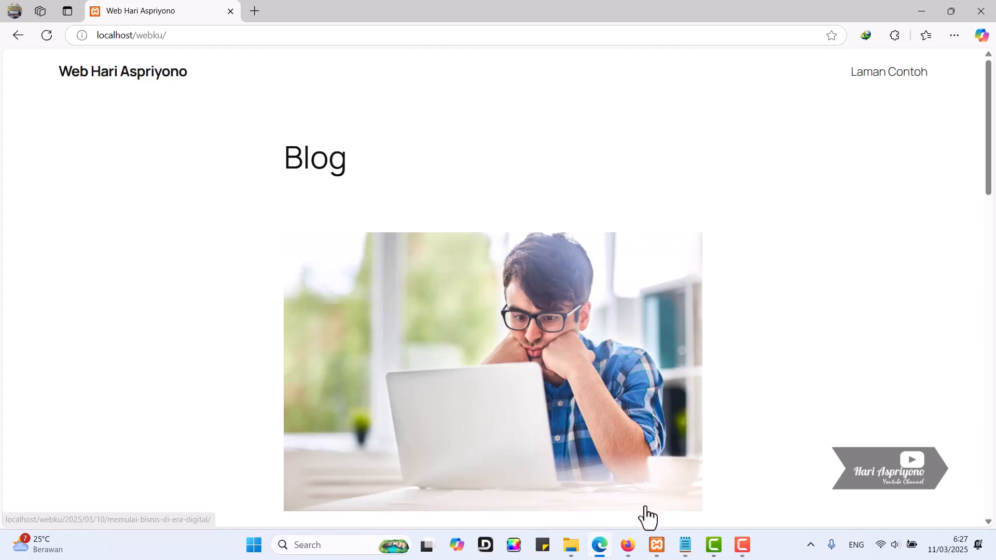
Step: Switch back to the WordPress admin in Firefox, open the themes page and review the installed themes
click(629, 547)
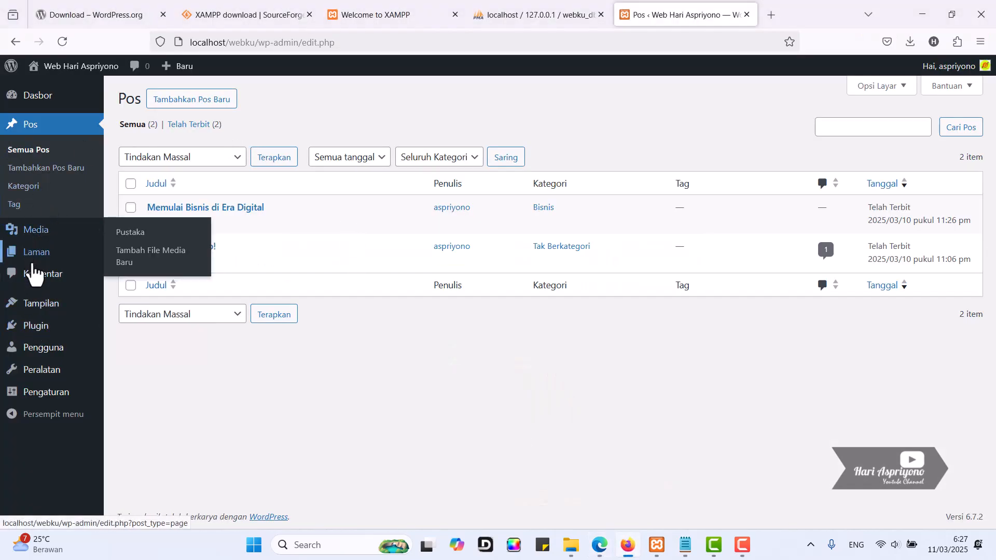
mouse_move(44, 311)
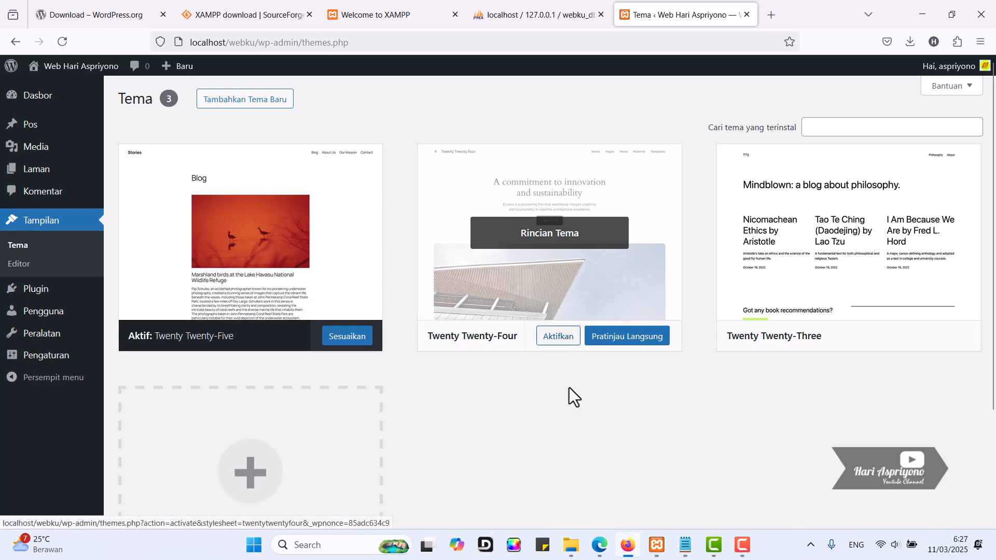
scroll(884, 338, down, 2)
scroll(884, 339, down, 2)
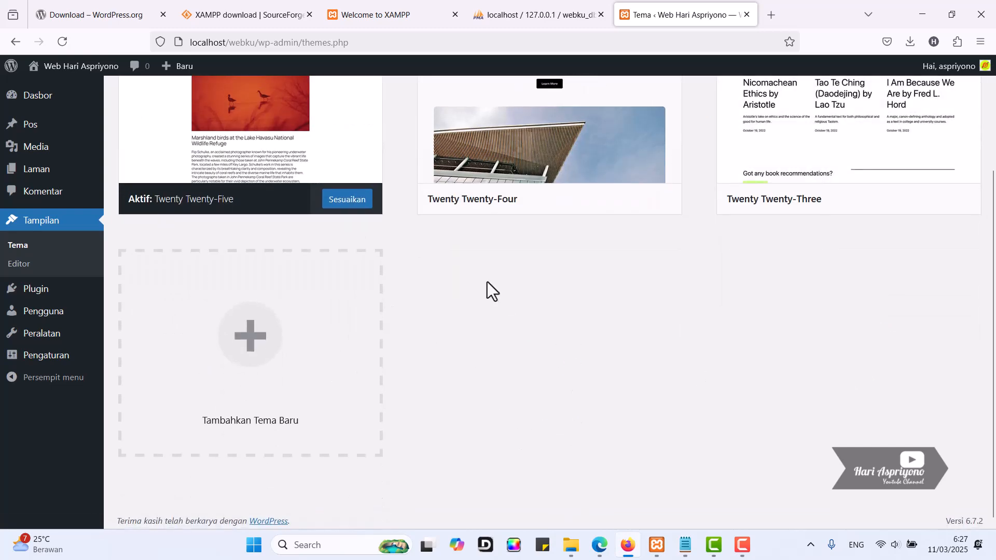
scroll(498, 288, up, 5)
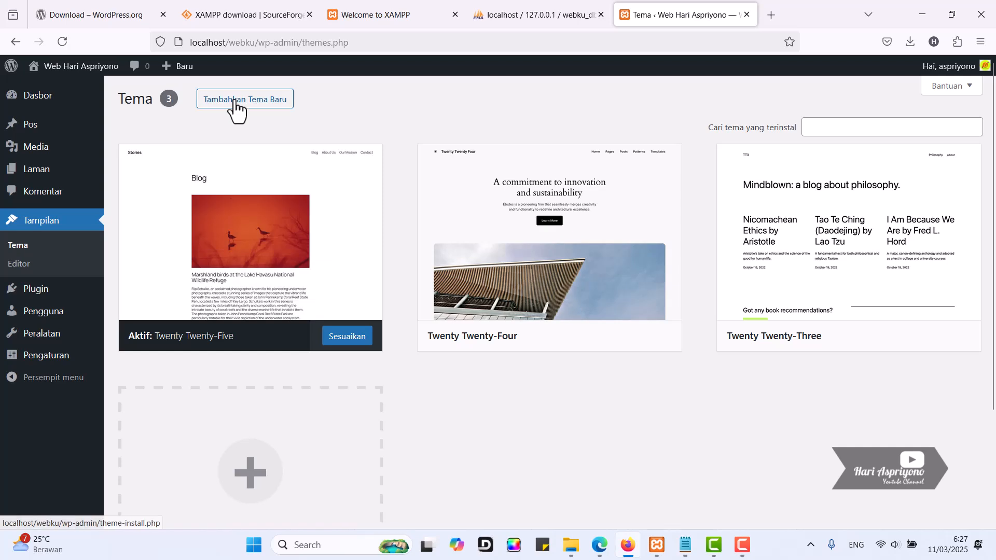
Step: Open the catalogue for adding a new theme and browse the popular themes
click(234, 101)
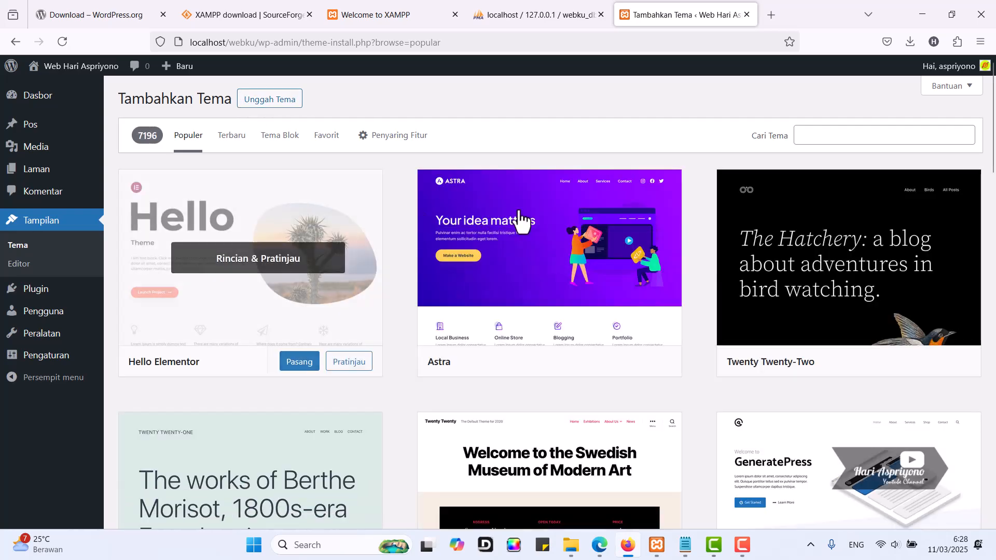
scroll(700, 334, down, 4)
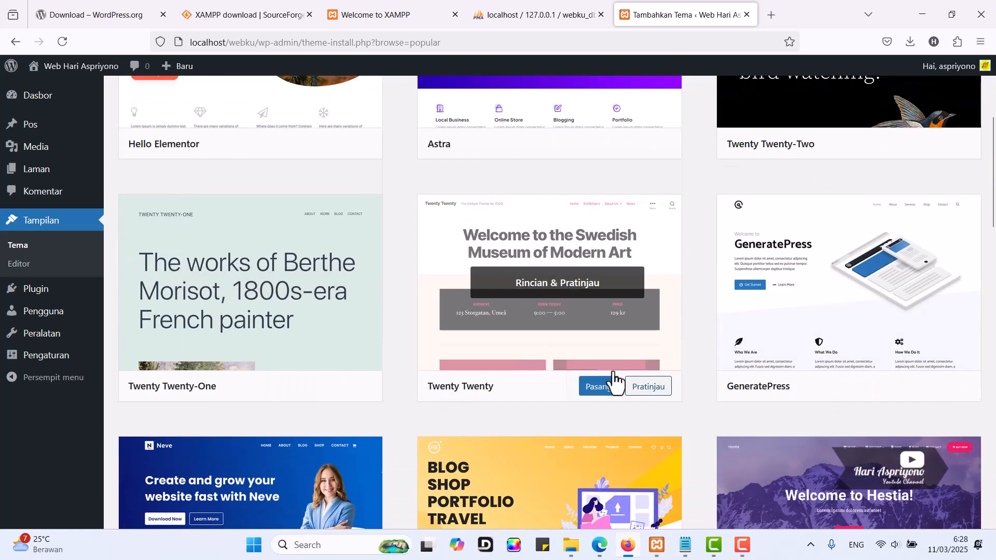
scroll(446, 300, down, 6)
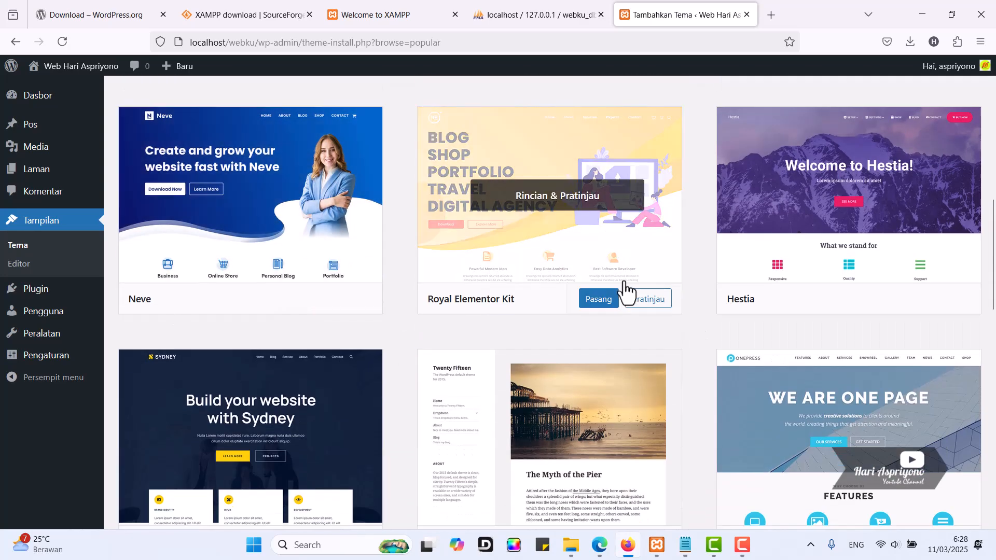
scroll(425, 325, down, 4)
scroll(453, 311, down, 2)
scroll(809, 284, down, 3)
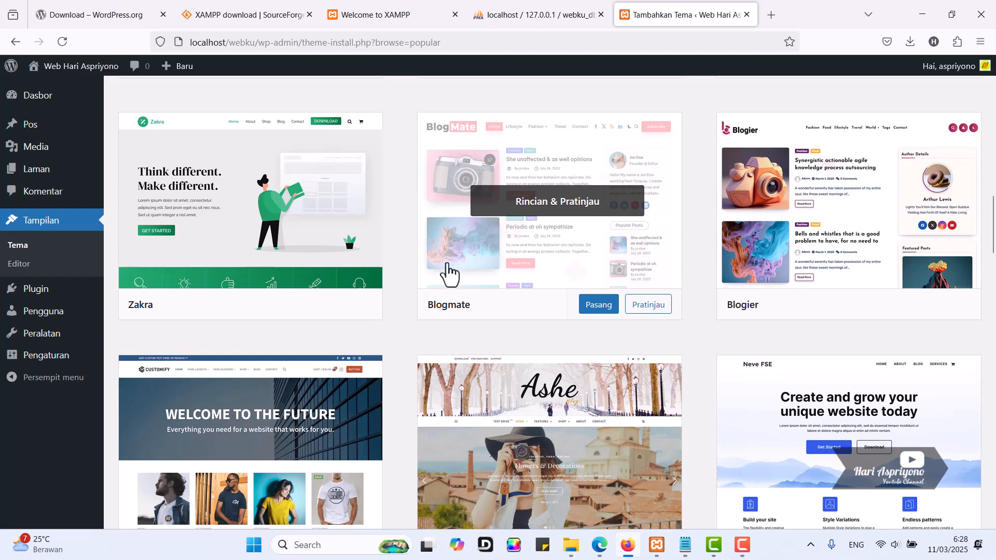
scroll(499, 388, down, 2)
scroll(499, 388, down, 1)
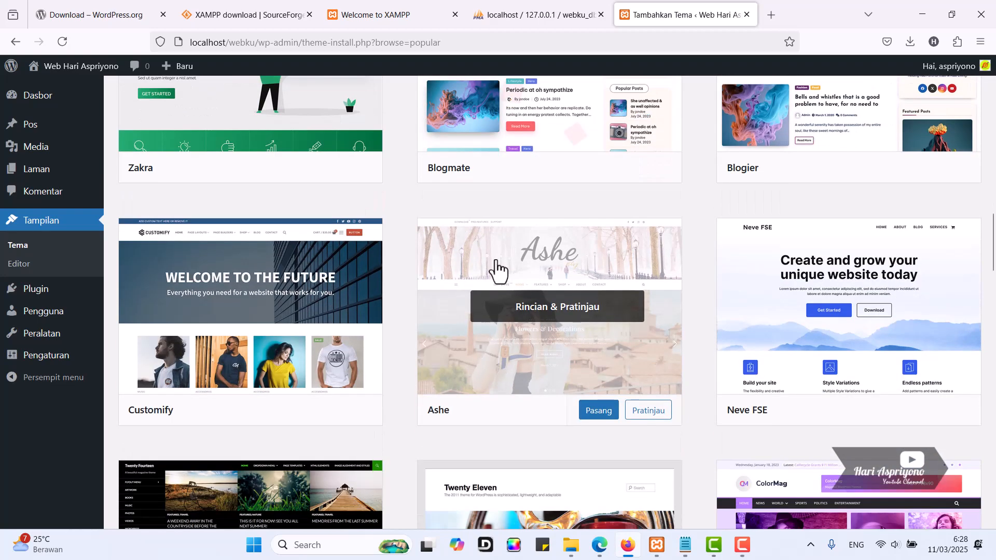
scroll(539, 269, up, 4)
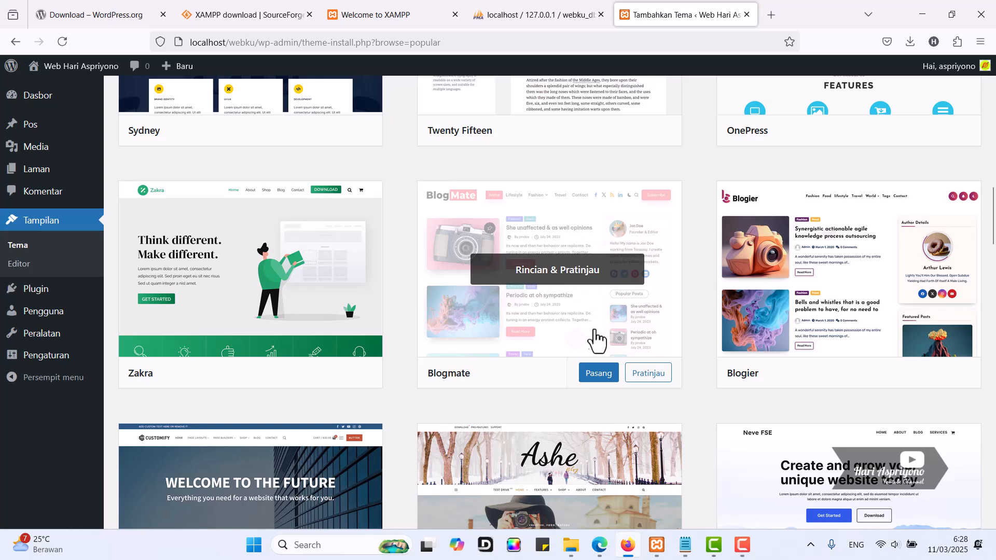
scroll(551, 337, up, 5)
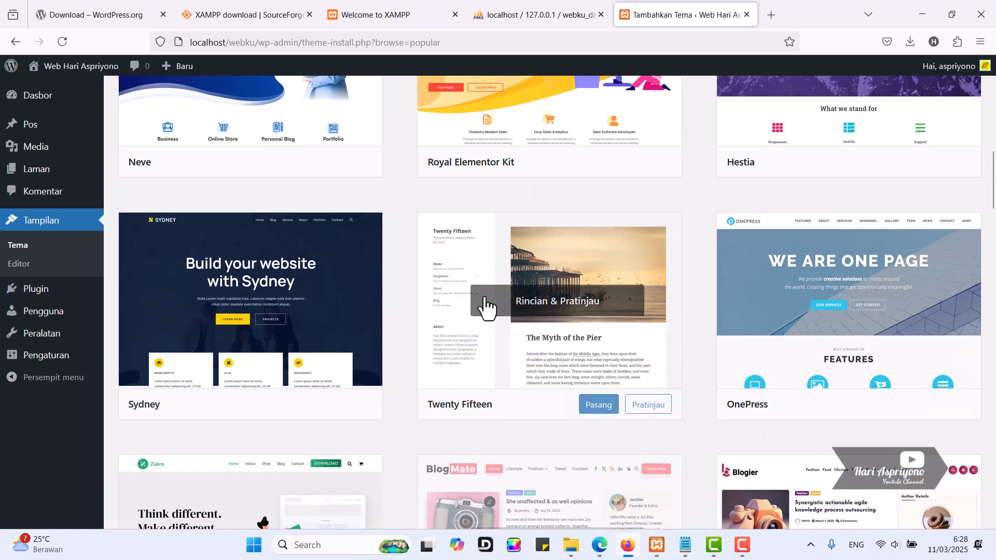
scroll(566, 319, up, 12)
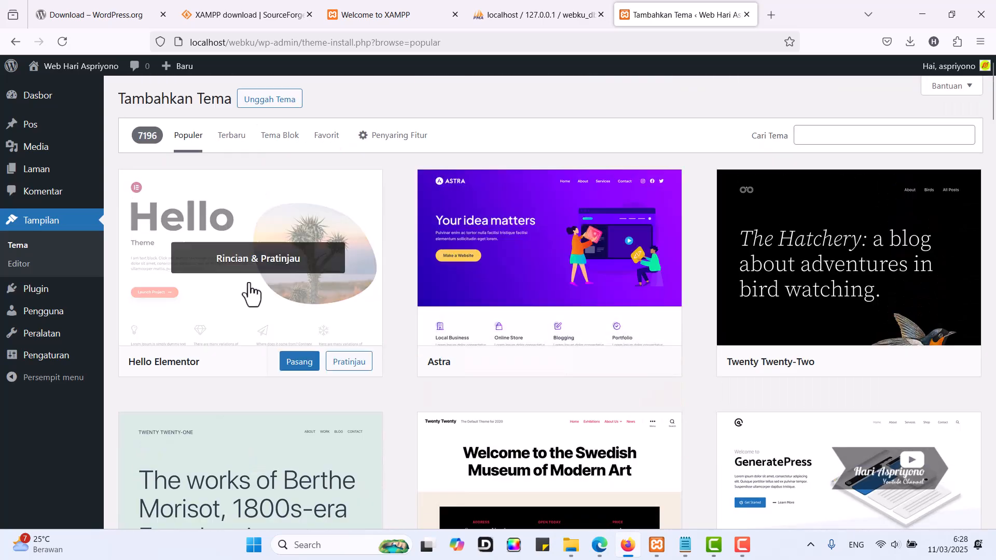
Step: Find the Deep Cleaning theme among the newest themes, install it and activate it
click(231, 139)
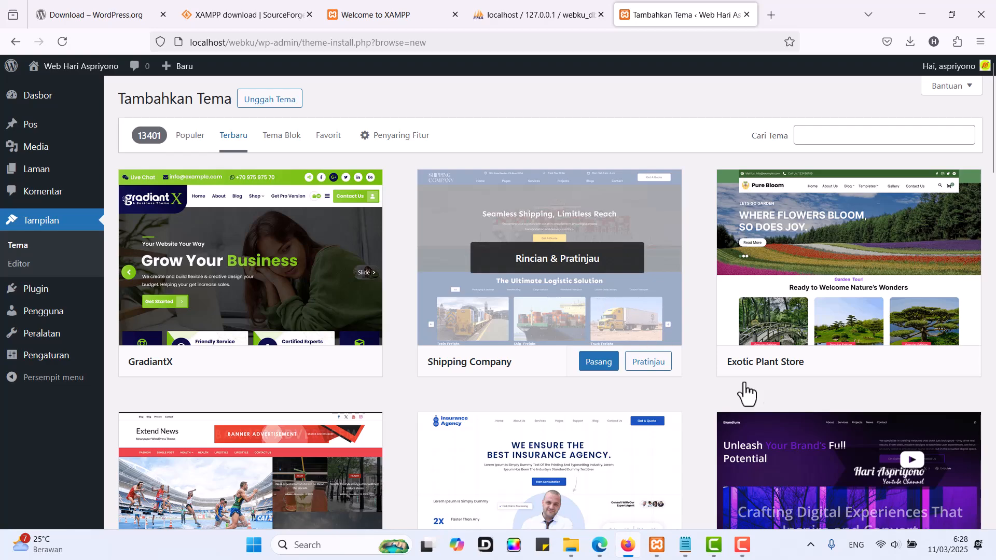
scroll(337, 321, down, 4)
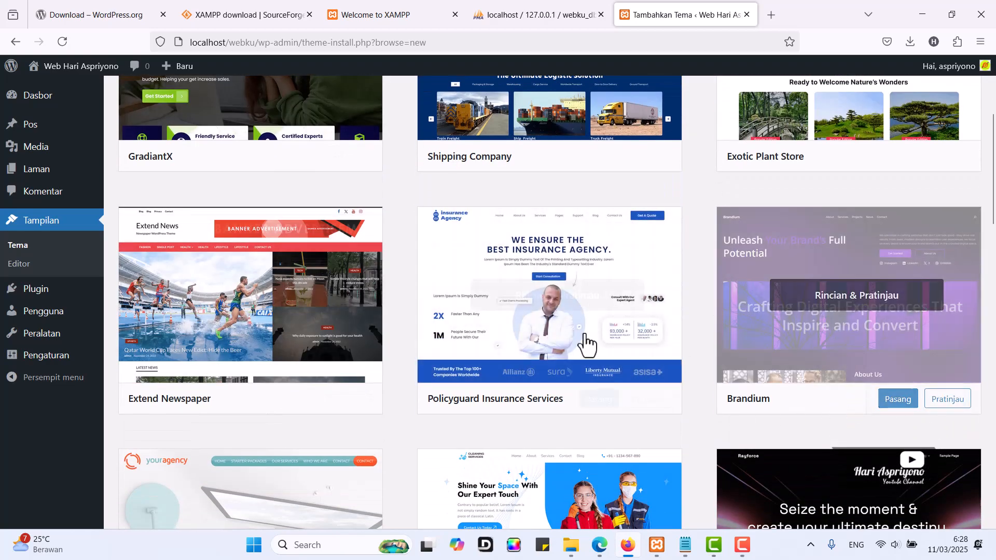
scroll(590, 311, down, 4)
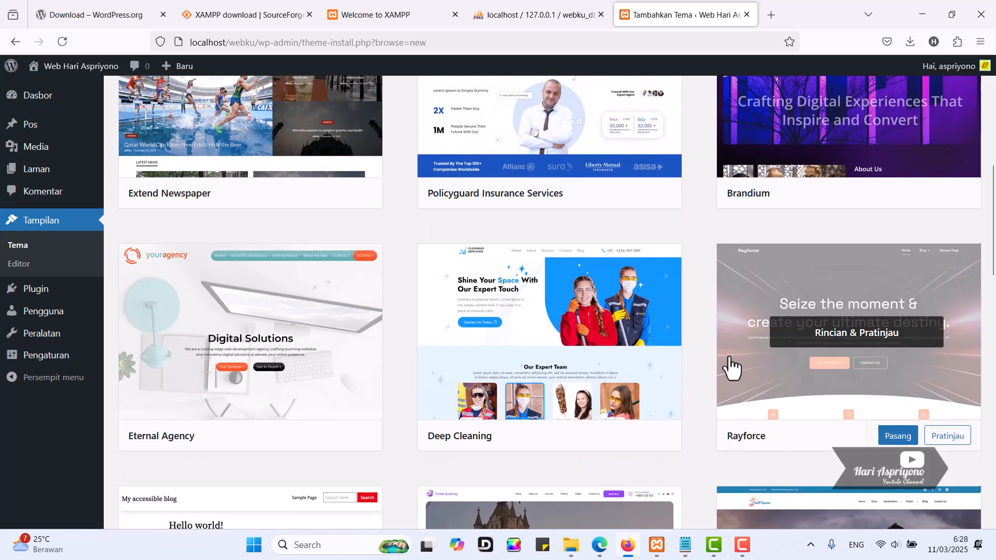
scroll(732, 365, down, 3)
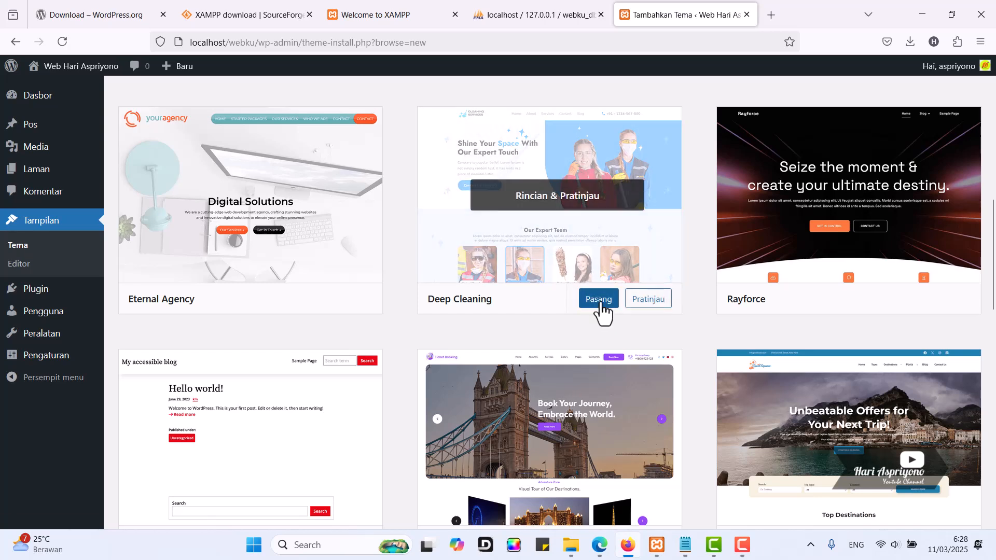
click(600, 299)
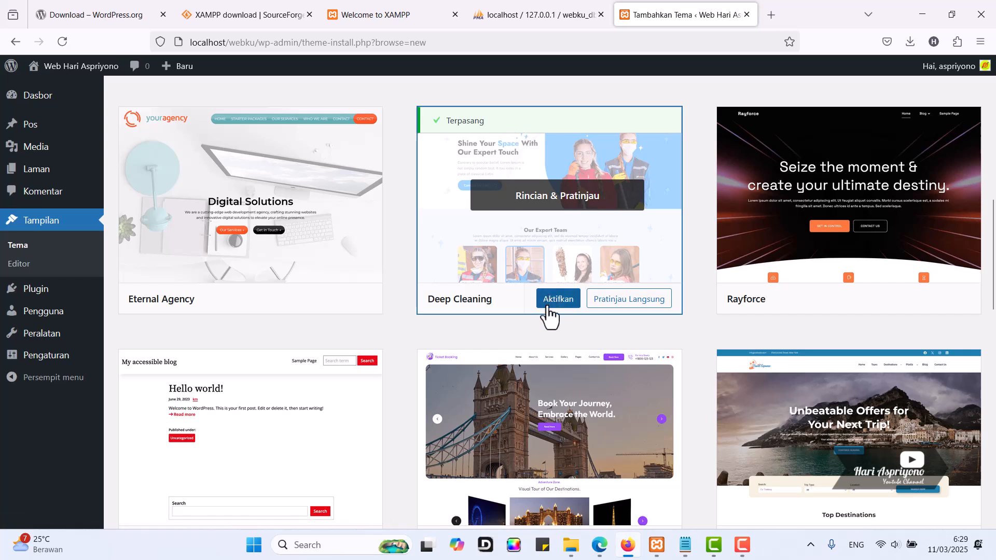
click(552, 306)
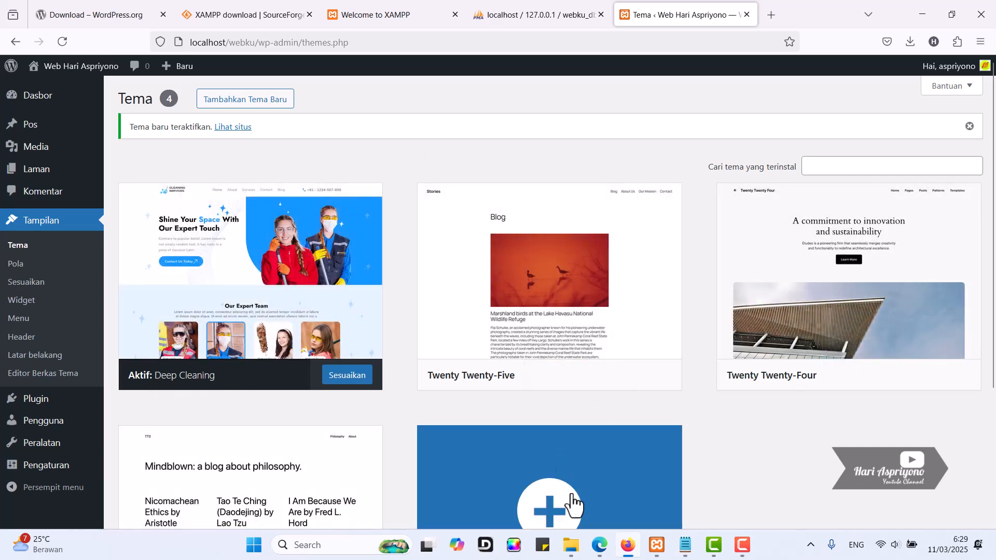
Step: Switch to Edge, reload the home page and examine the new theme's post cards, sidebar widgets and footer
click(599, 552)
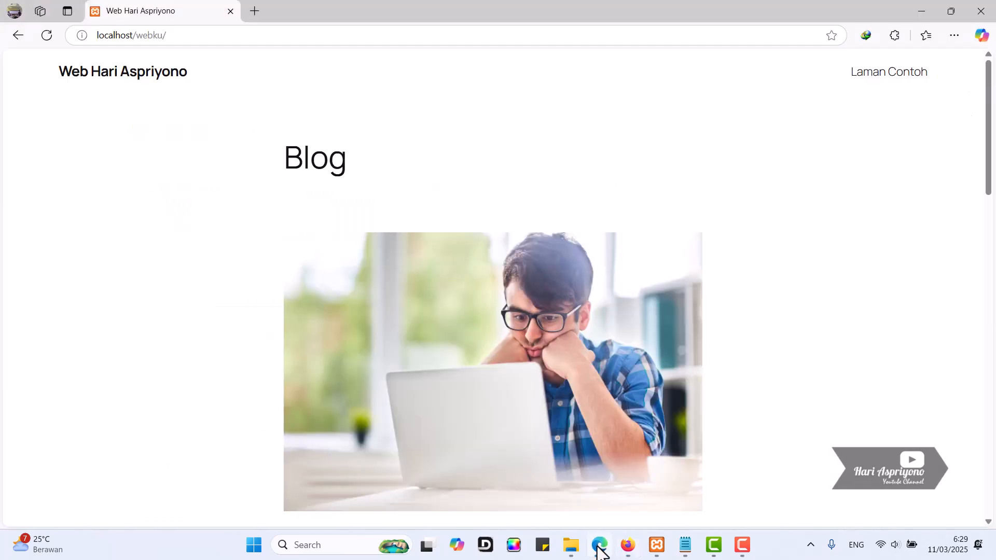
click(47, 35)
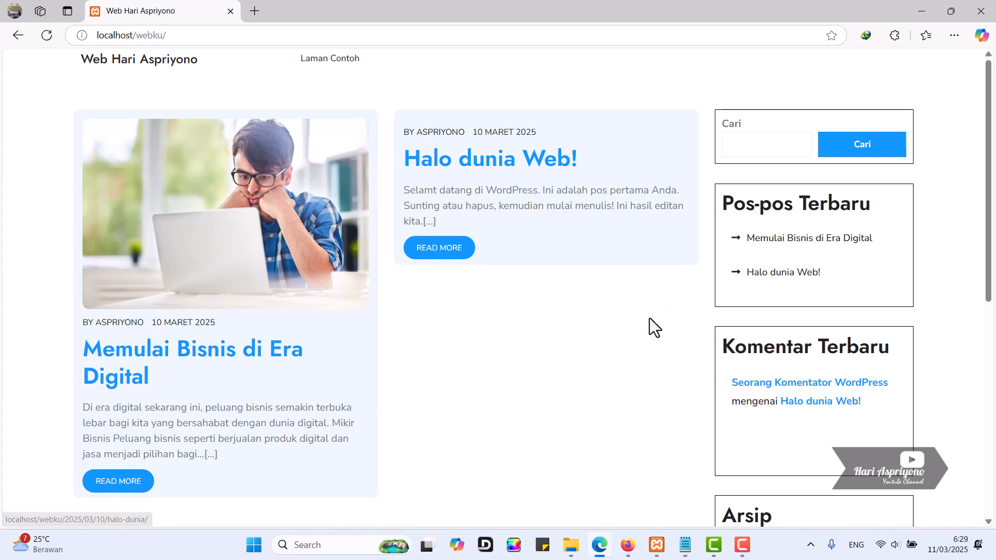
scroll(519, 345, down, 6)
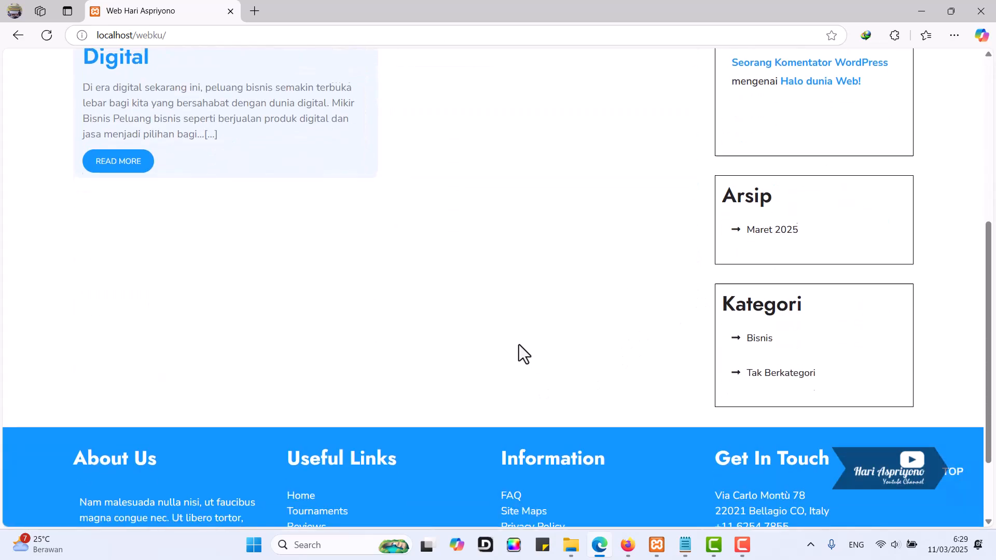
scroll(518, 345, up, 6)
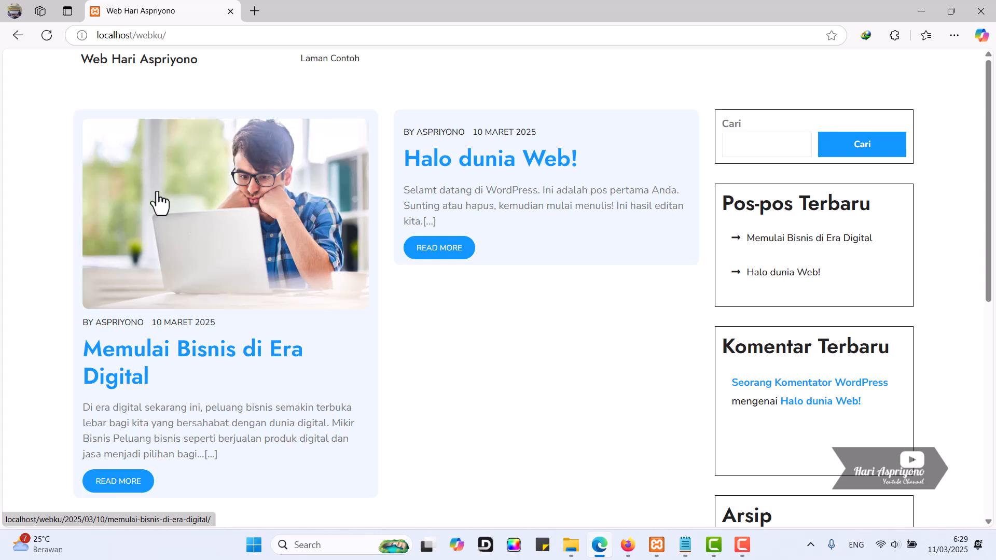
scroll(119, 285, down, 1)
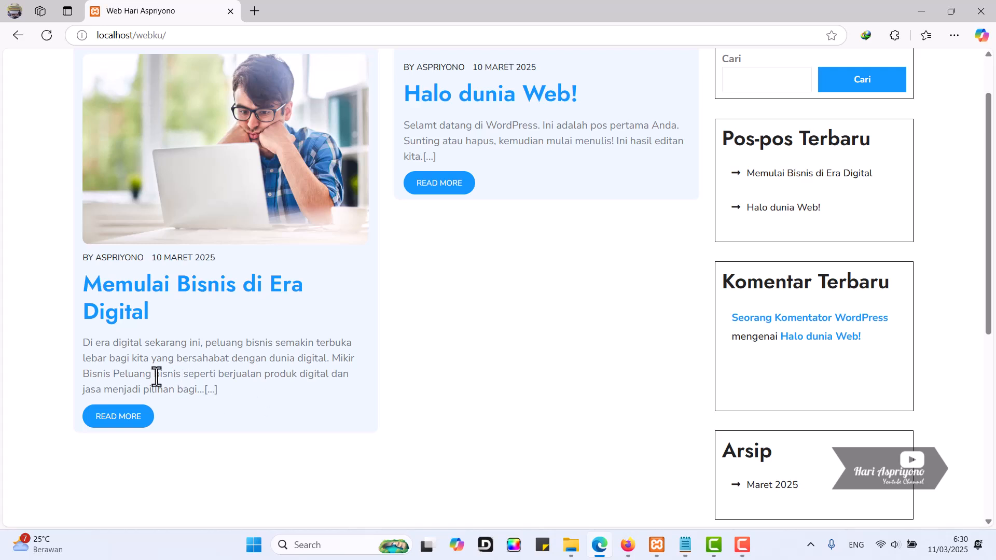
Step: Open the full "Memulai Bisnis di Era Digital" post from its card, look through it and return to the home page
click(125, 417)
scroll(368, 278, down, 5)
scroll(311, 270, up, 3)
click(18, 37)
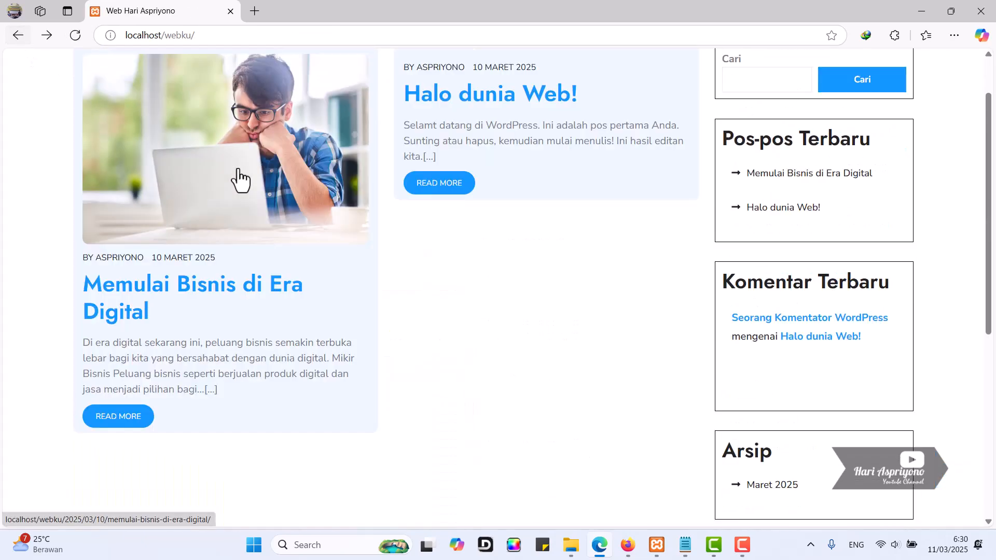
Step: Review the home page's sidebar widgets and the footer's About Us, links and contact sections, highlighting the About Us placeholder text
scroll(445, 312, up, 2)
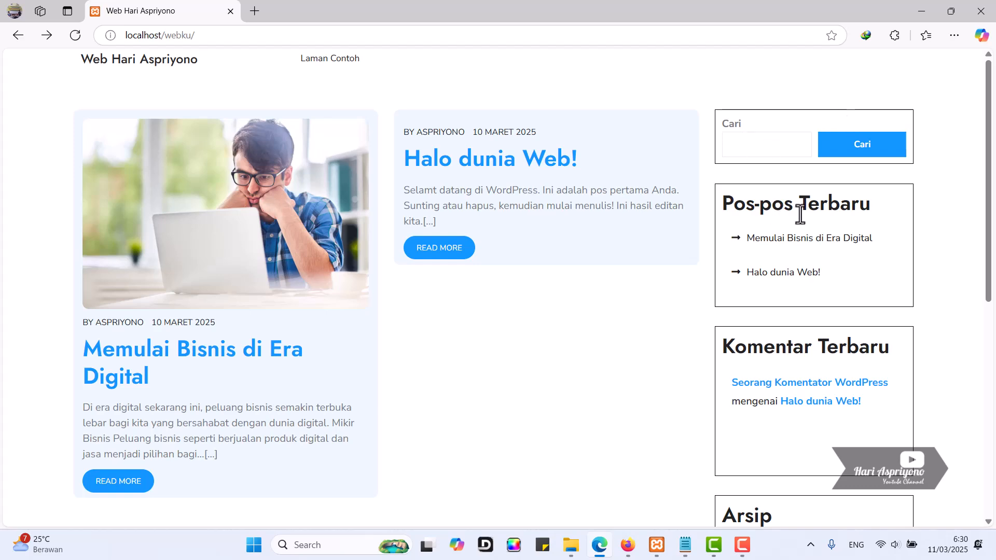
scroll(870, 304, down, 7)
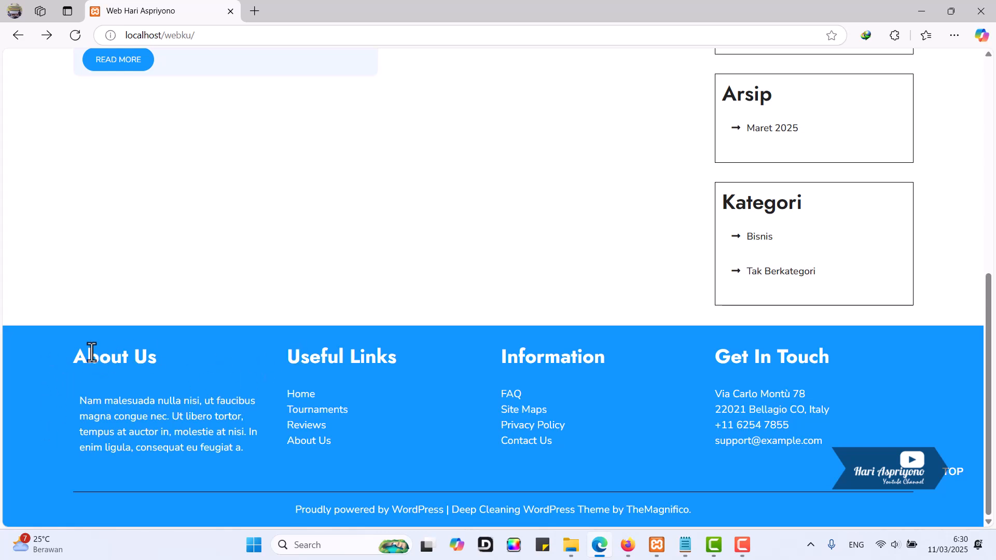
drag(83, 402, 243, 451)
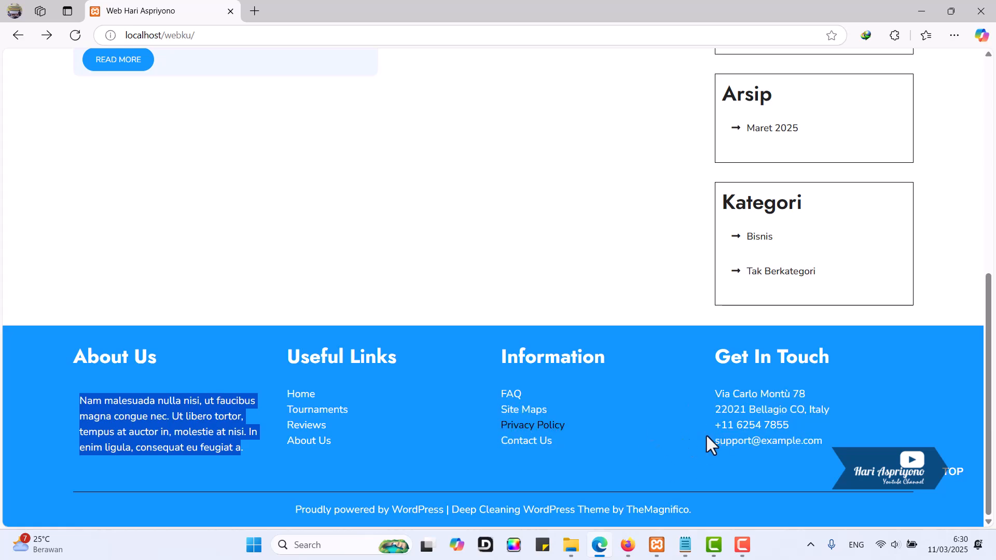
scroll(714, 432, up, 8)
scroll(626, 394, up, 1)
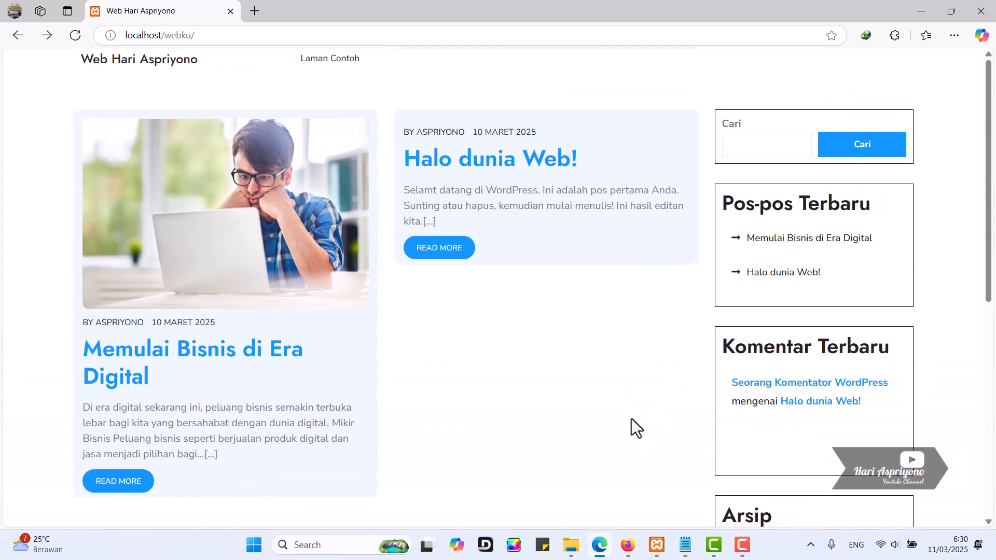
Step: Switch to the WordPress admin in Firefox, inspect the site identity settings in the Deep Cleaning customizer, and close it
mouse_move(627, 549)
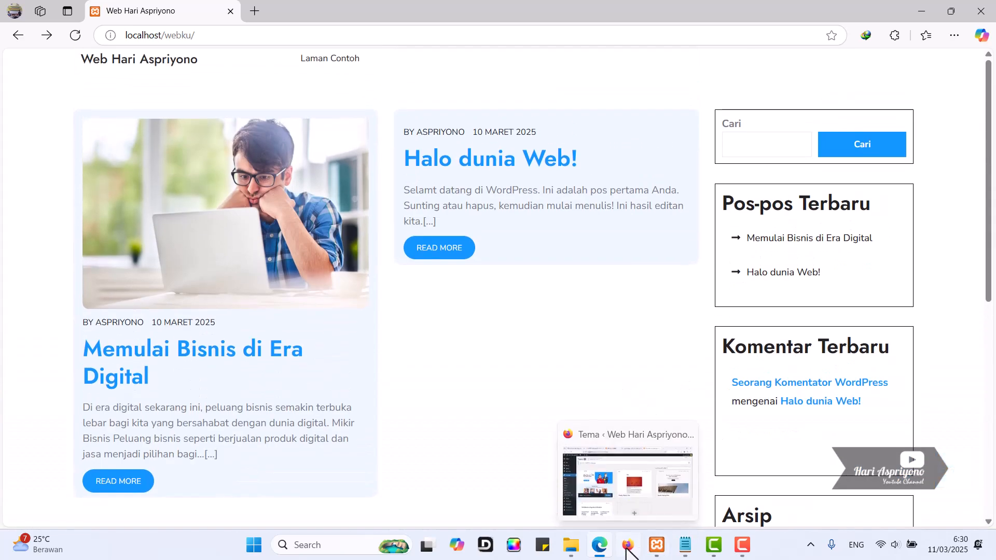
click(574, 453)
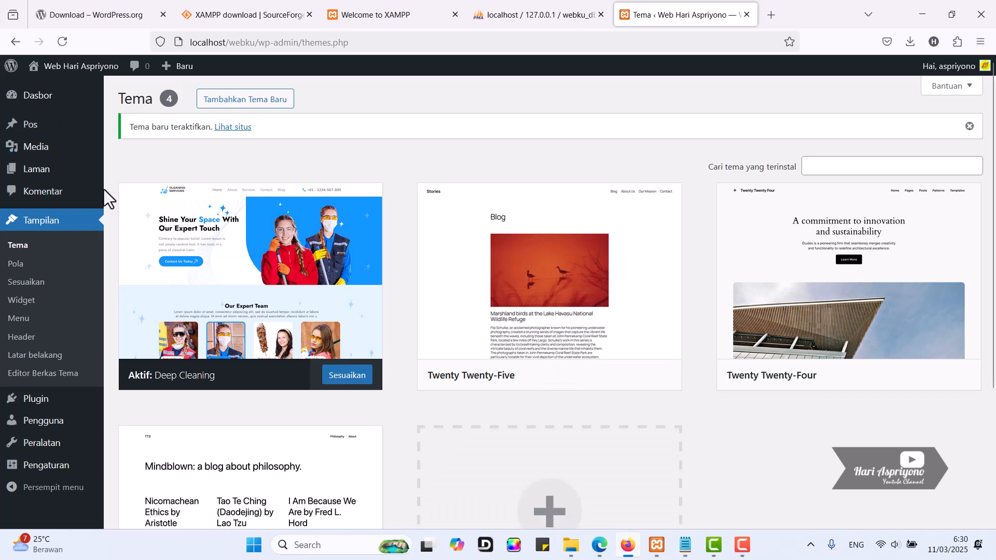
mouse_move(201, 302)
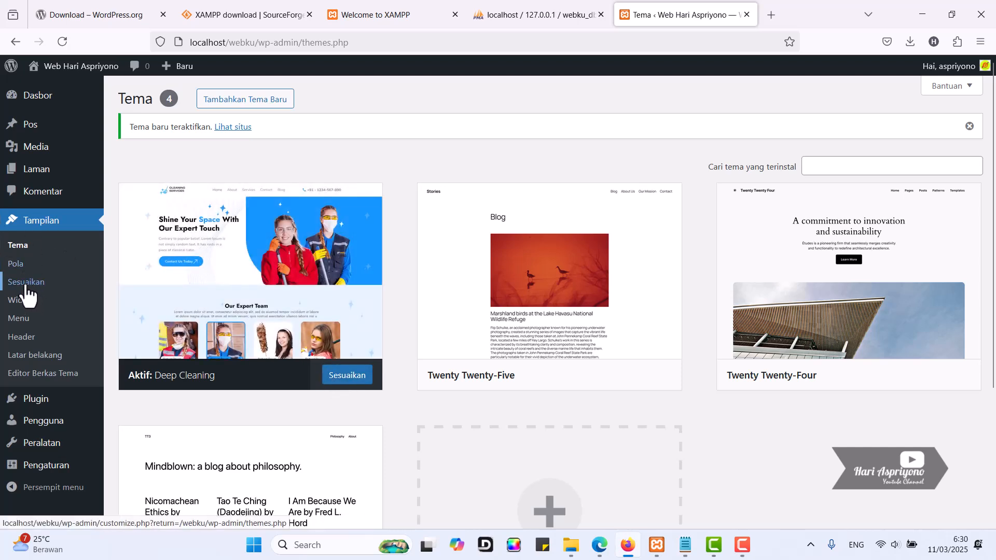
click(350, 380)
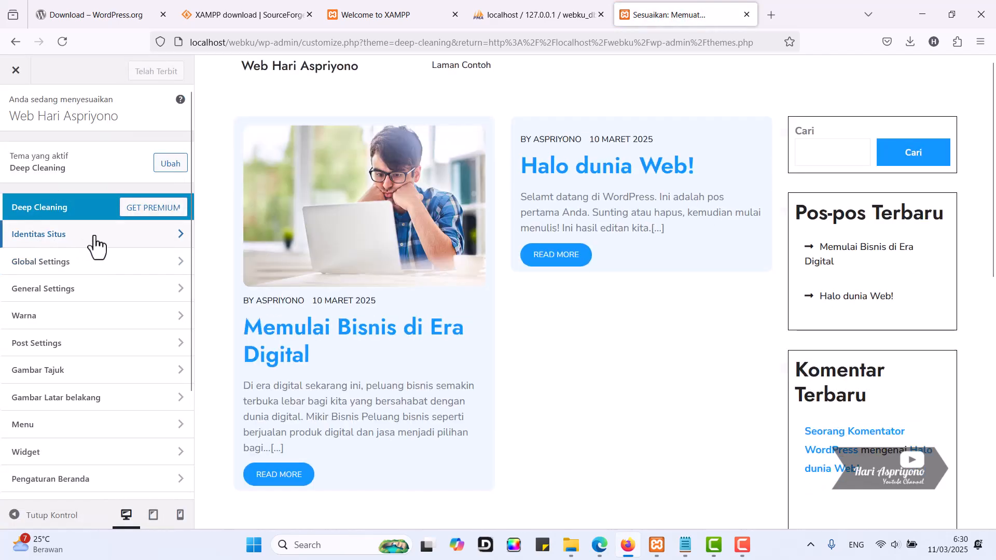
click(95, 239)
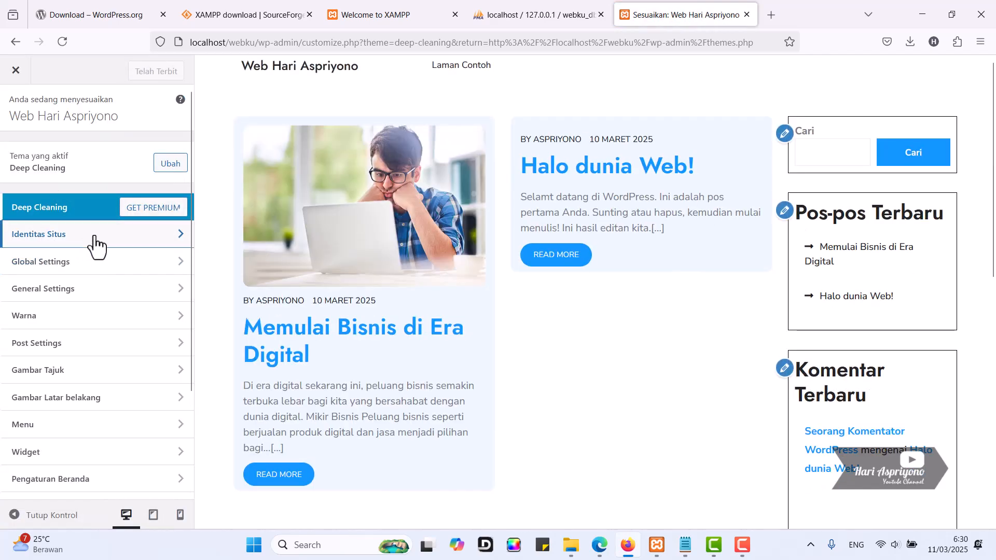
drag(113, 257, 43, 258)
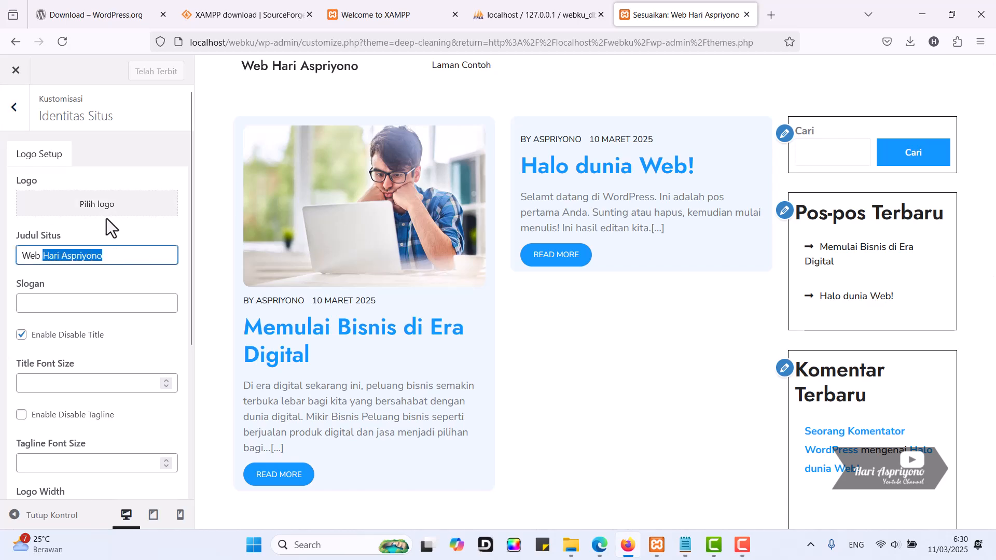
click(16, 71)
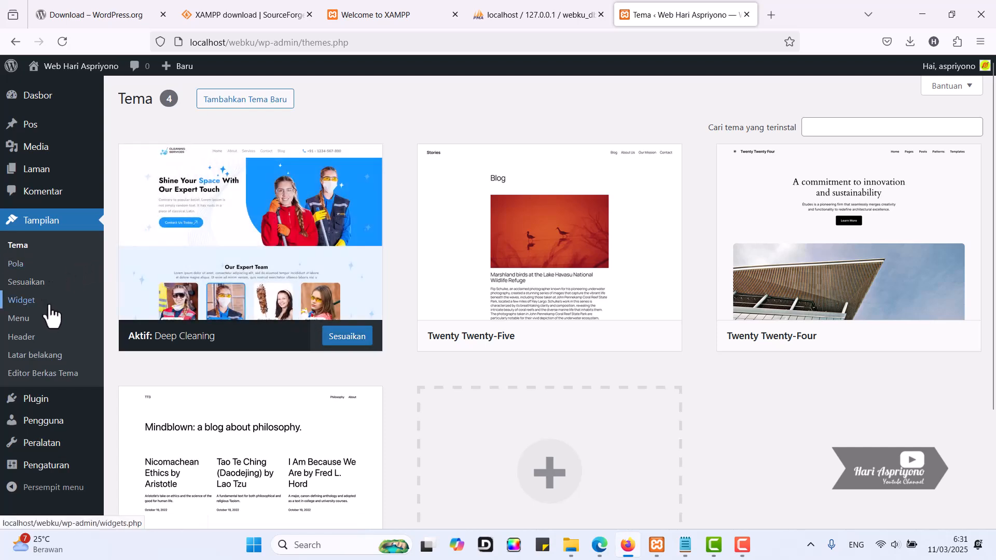
Step: Open the tag management page for posts and add a new tag named "bisnis"
click(35, 126)
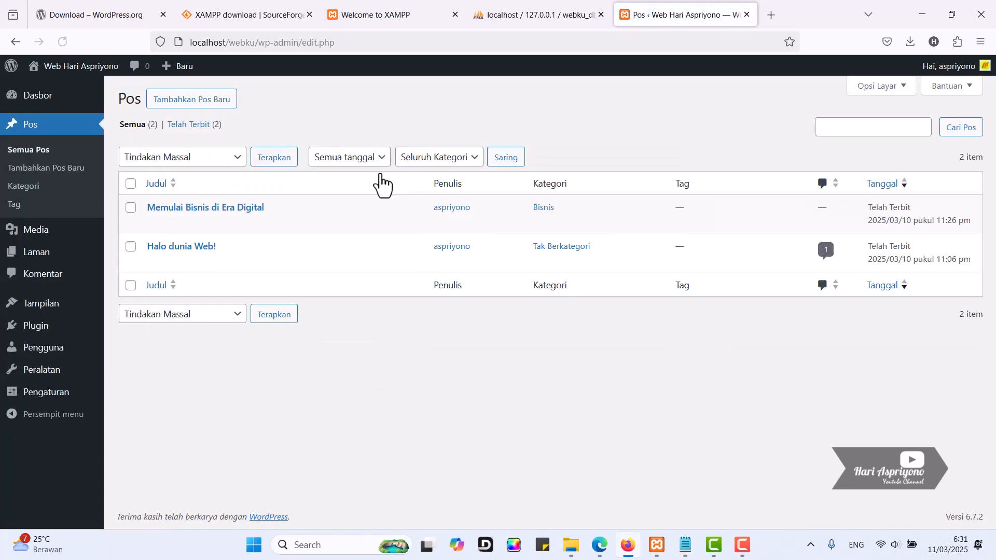
mouse_move(78, 267)
click(16, 205)
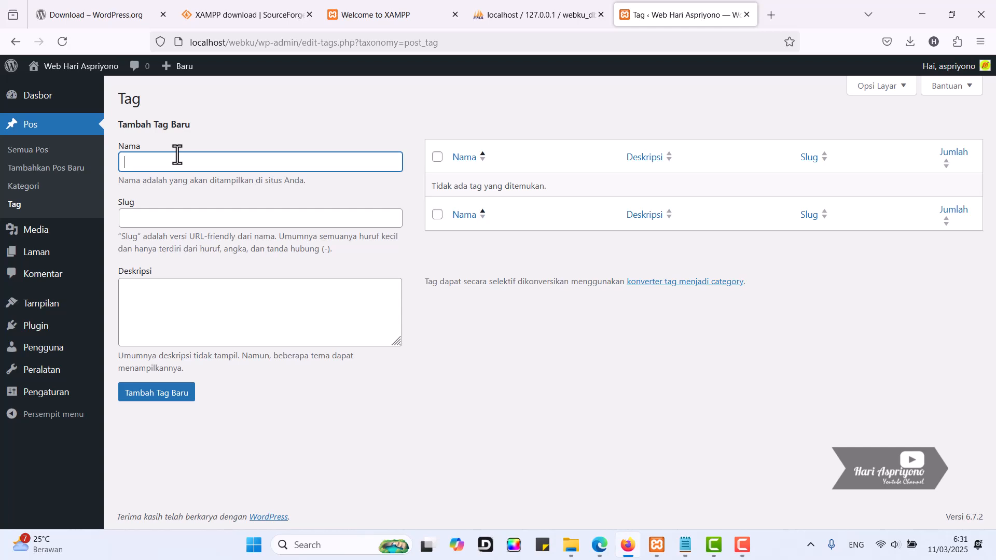
text(bisnis)
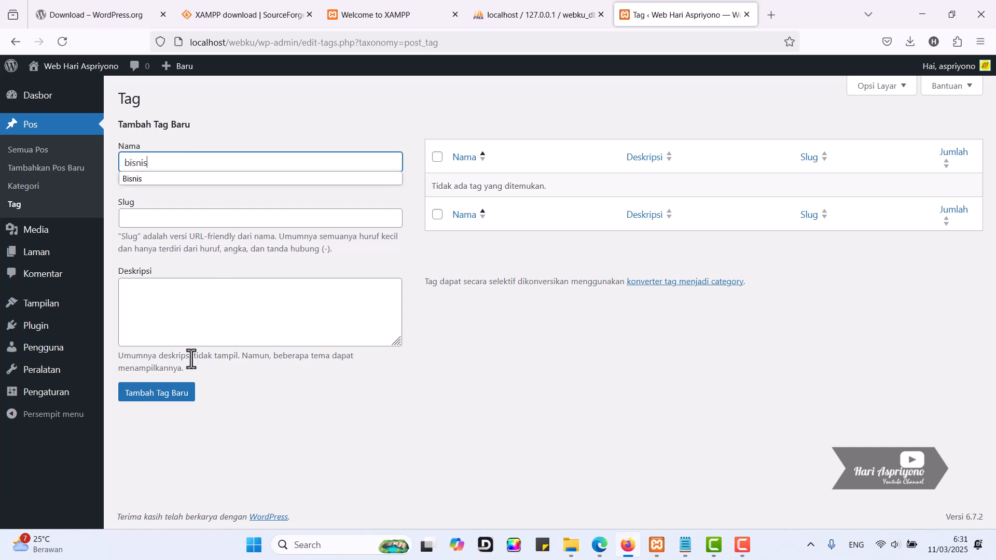
click(156, 397)
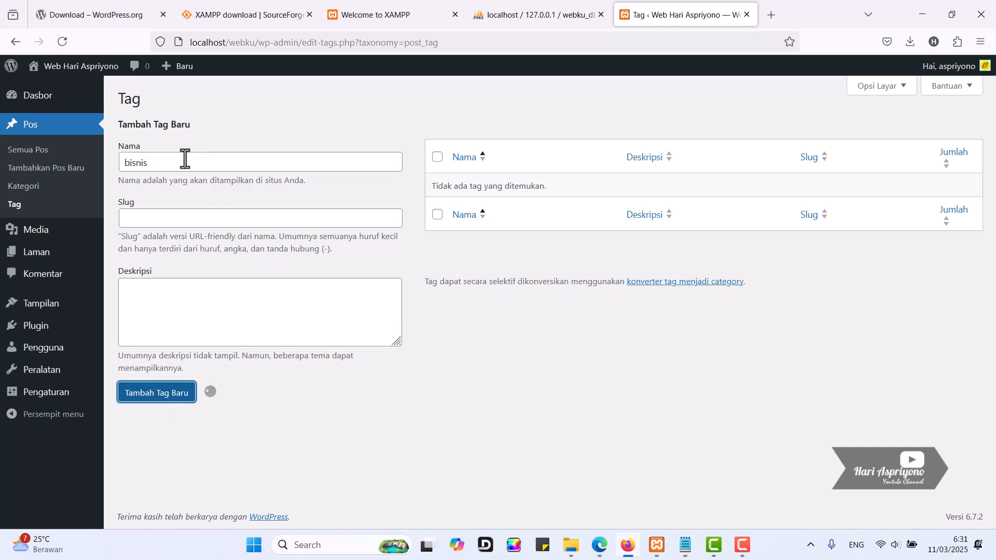
Step: Add a second post tag named "bisnis digital"
click(156, 200)
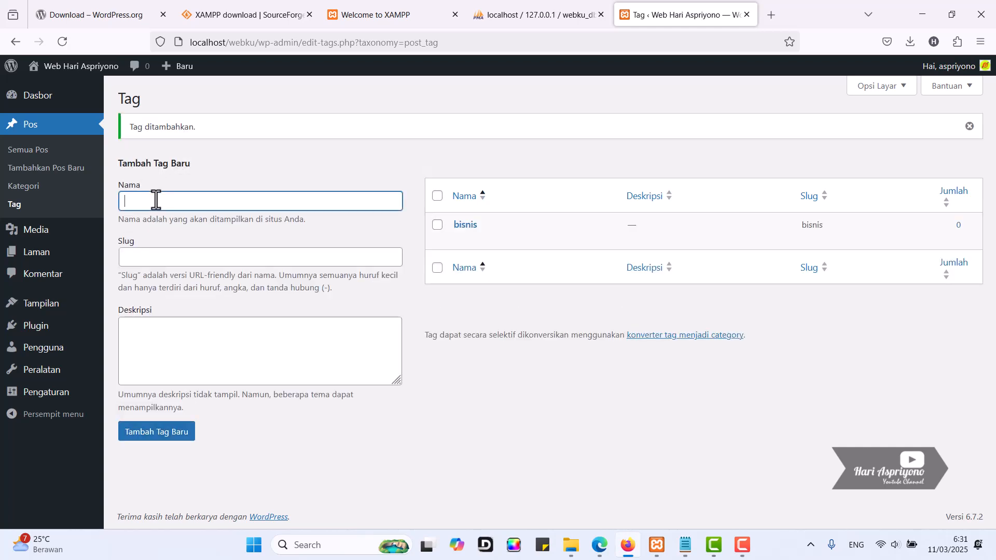
text(bi)
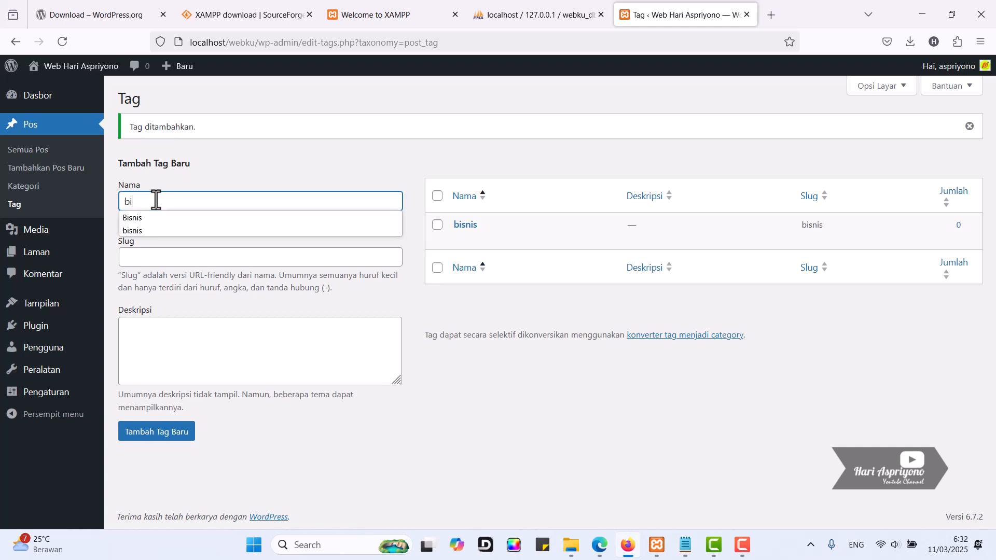
text(snis digital)
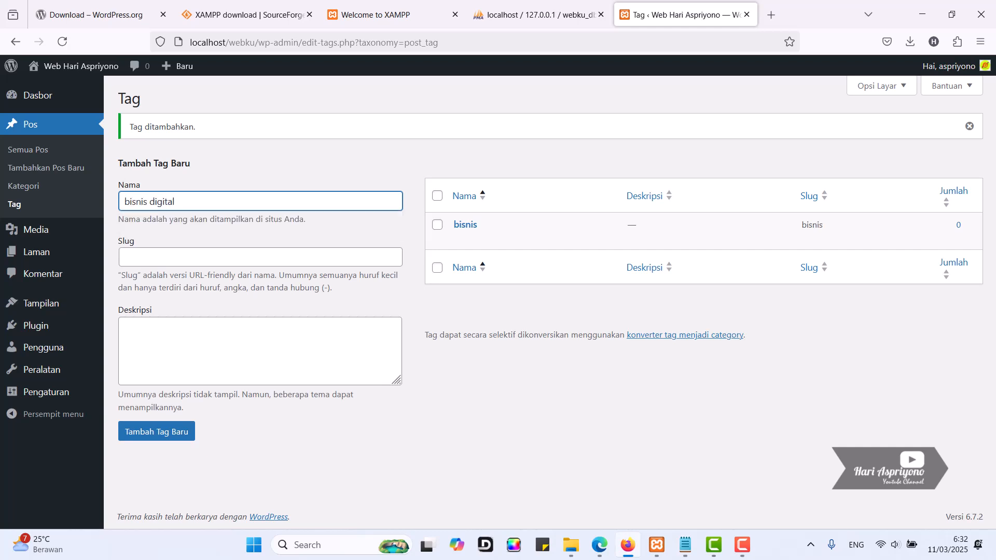
click(157, 434)
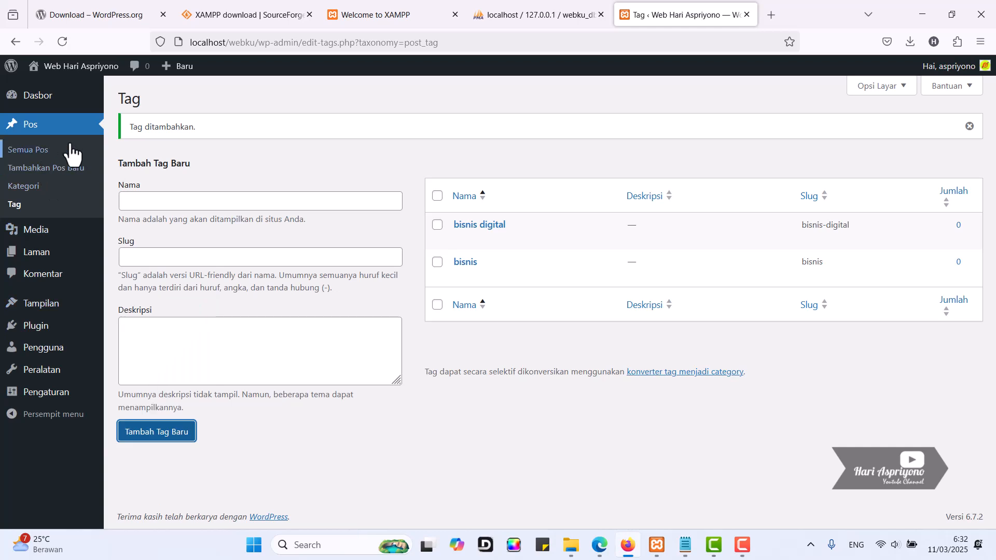
Step: Try to add the tag "bisnis" to the "Memulai Bisnis di Era Digital" post in the editor, and return to the posts list
click(38, 151)
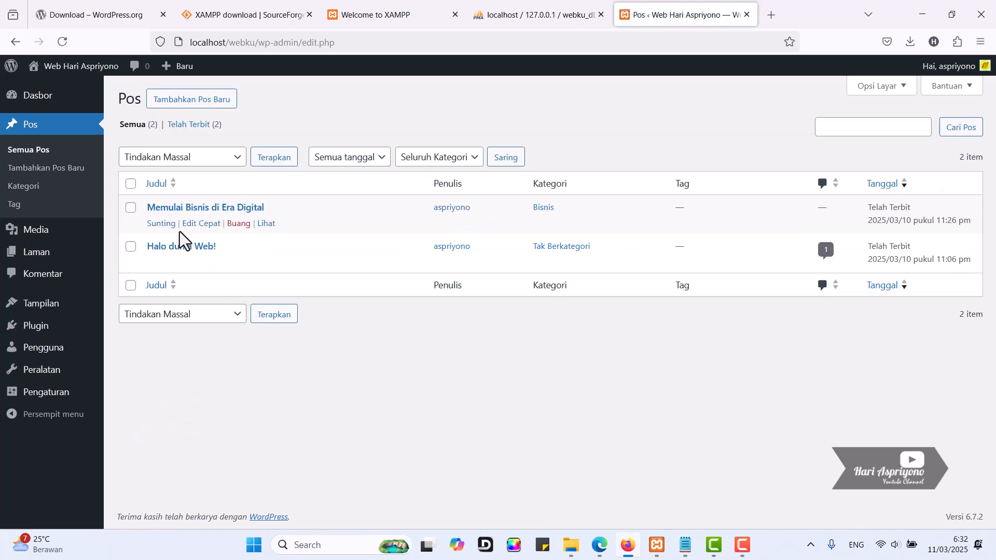
click(161, 226)
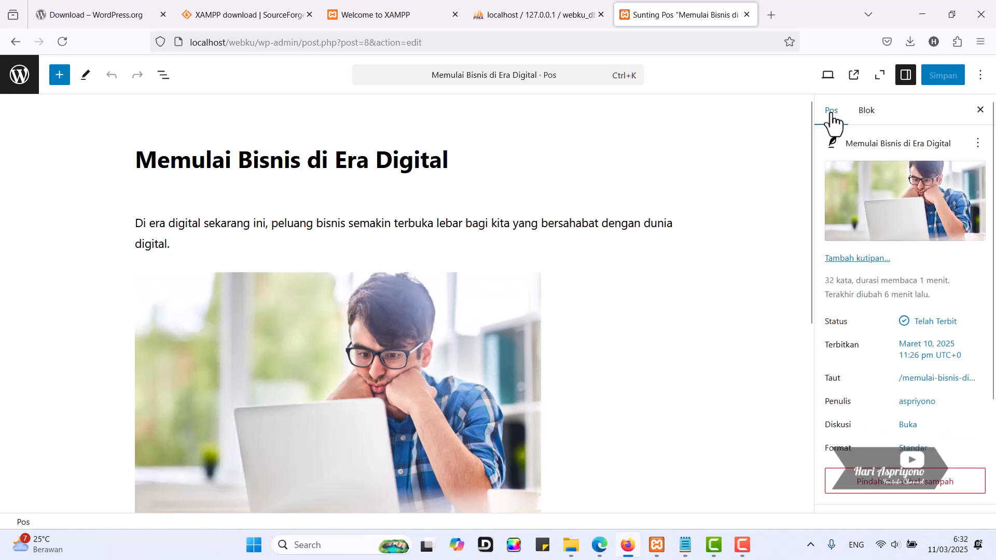
scroll(859, 347, down, 3)
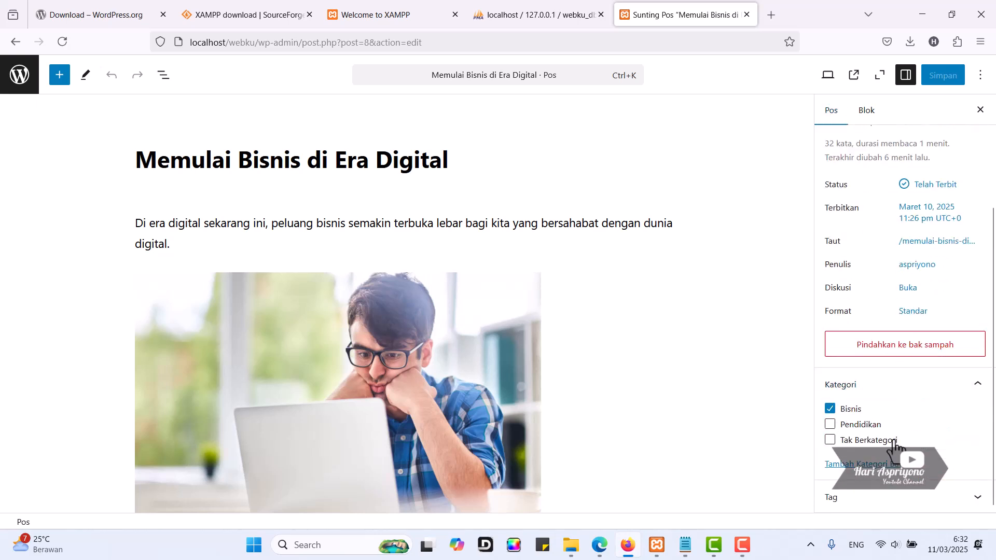
click(977, 499)
click(857, 458)
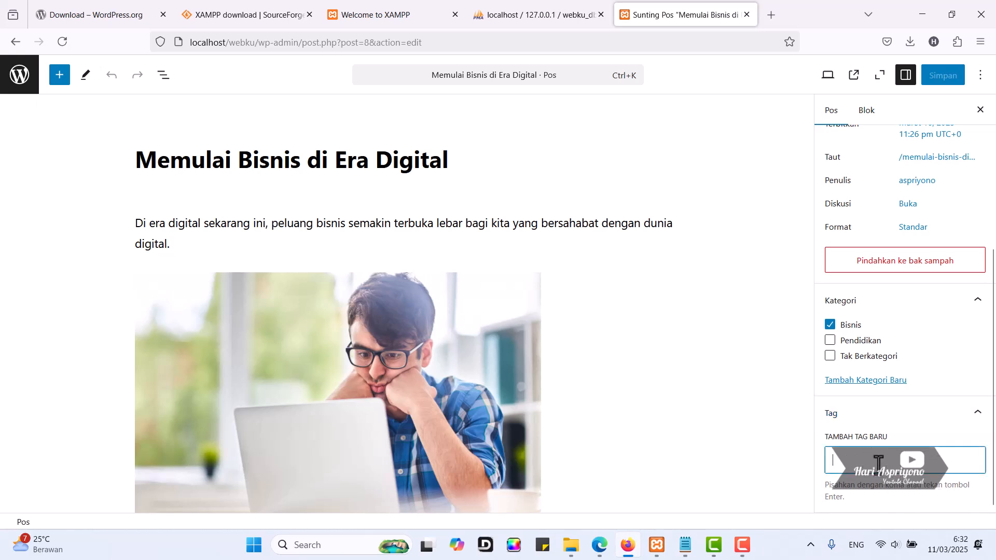
text(bisnis)
key(Return)
click(865, 460)
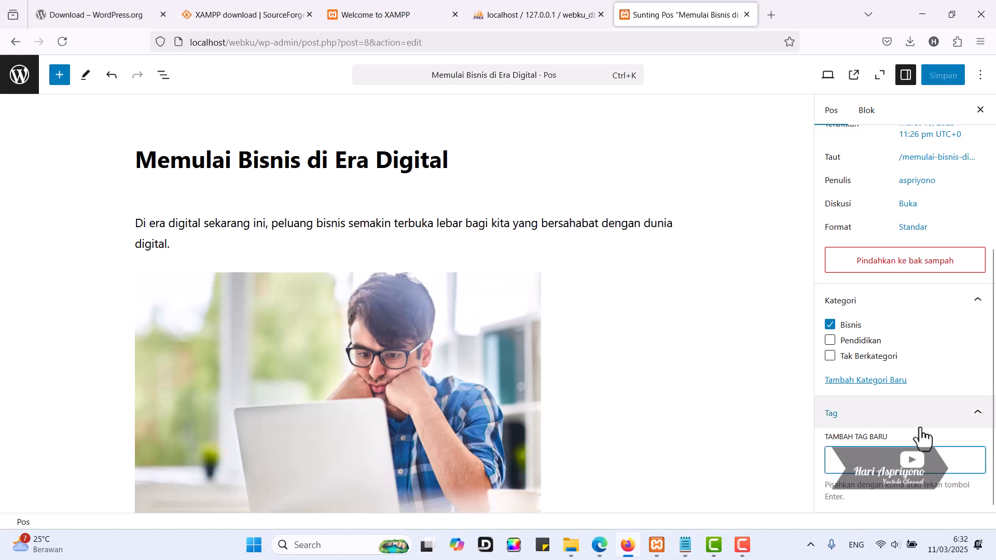
click(974, 417)
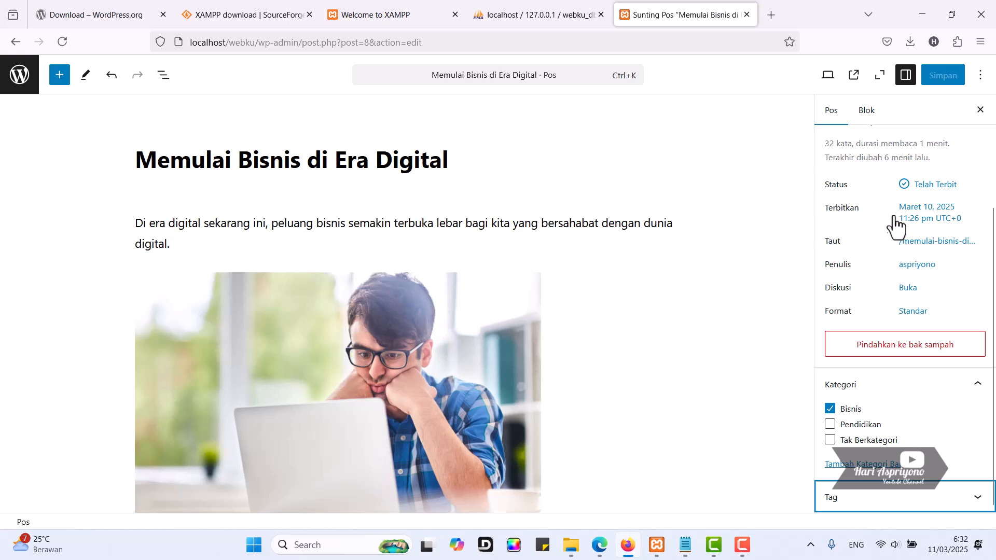
scroll(931, 131, up, 3)
mouse_move(836, 240)
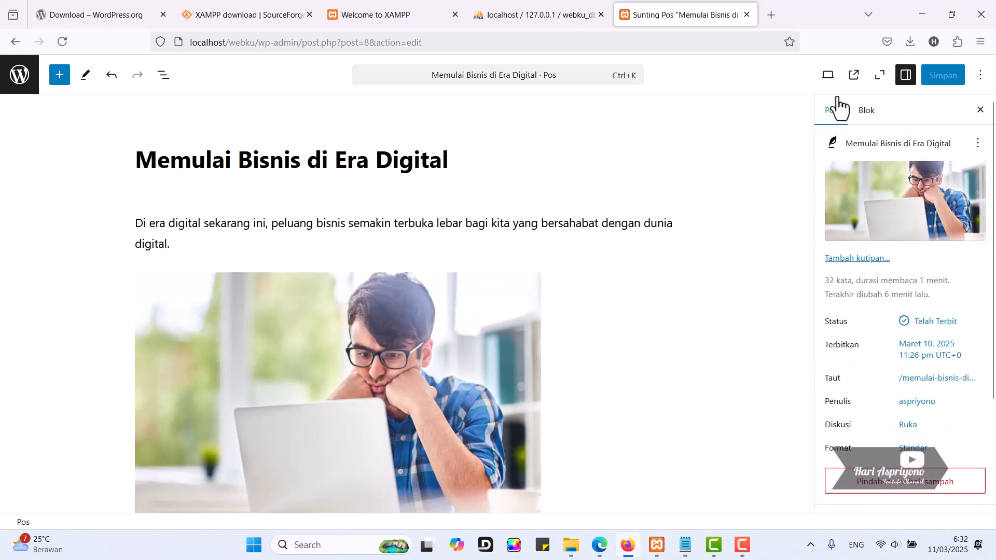
click(21, 77)
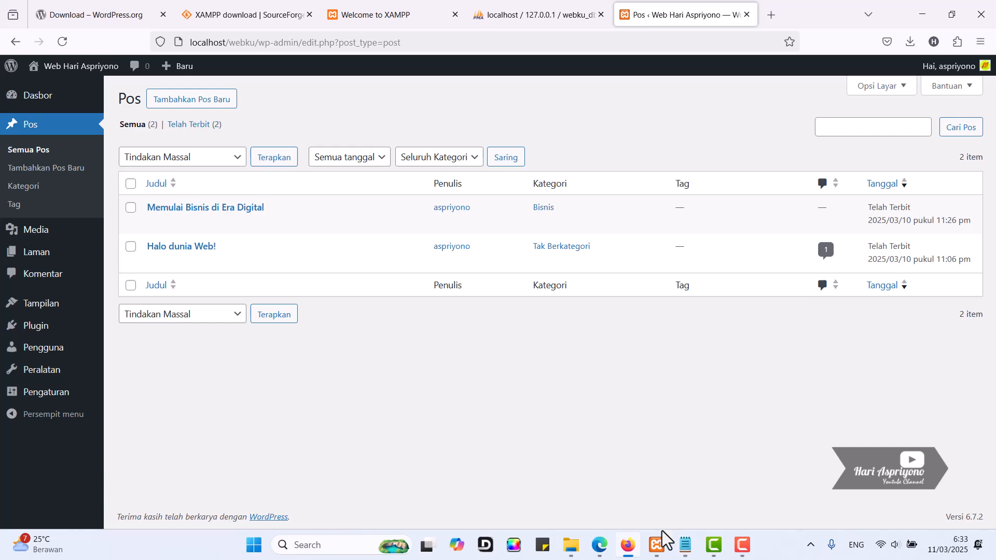
Step: Switch to Edge, reload the site's home page and look over its posts, sidebar and footer
click(600, 545)
click(76, 43)
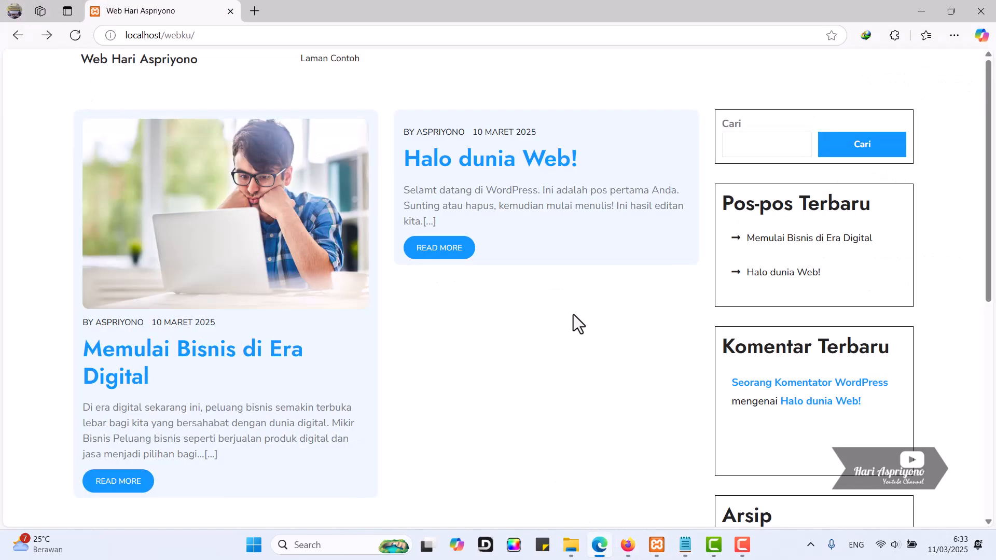
scroll(558, 344, down, 8)
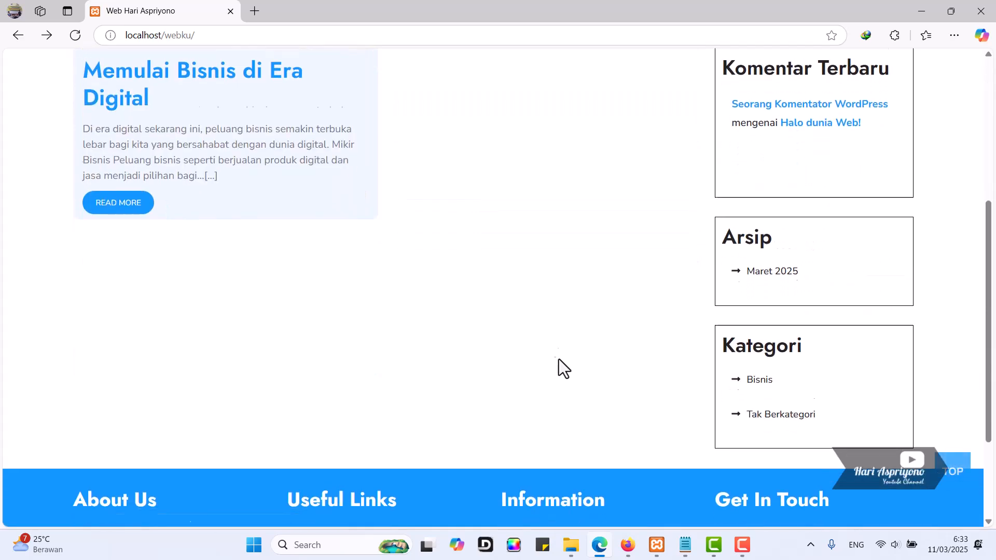
scroll(561, 370, up, 8)
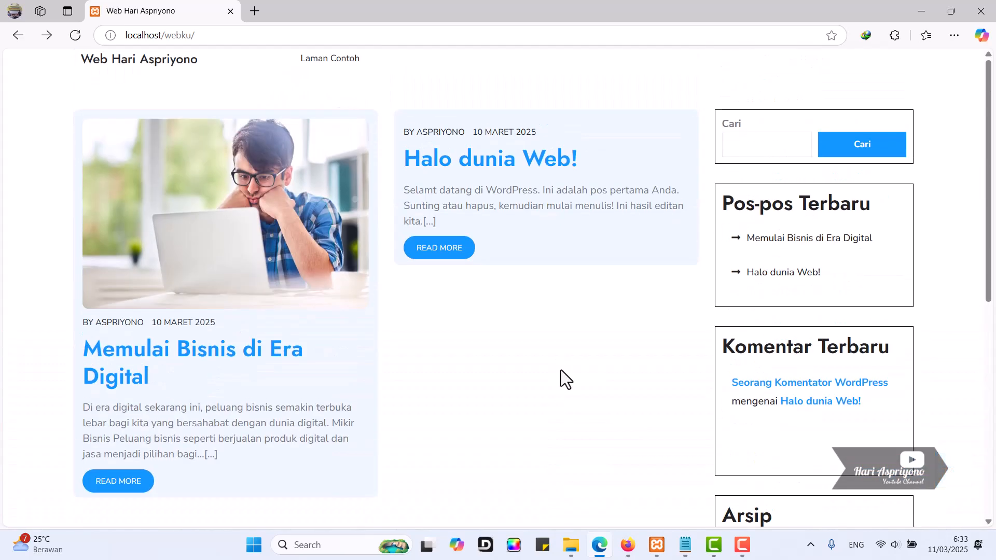